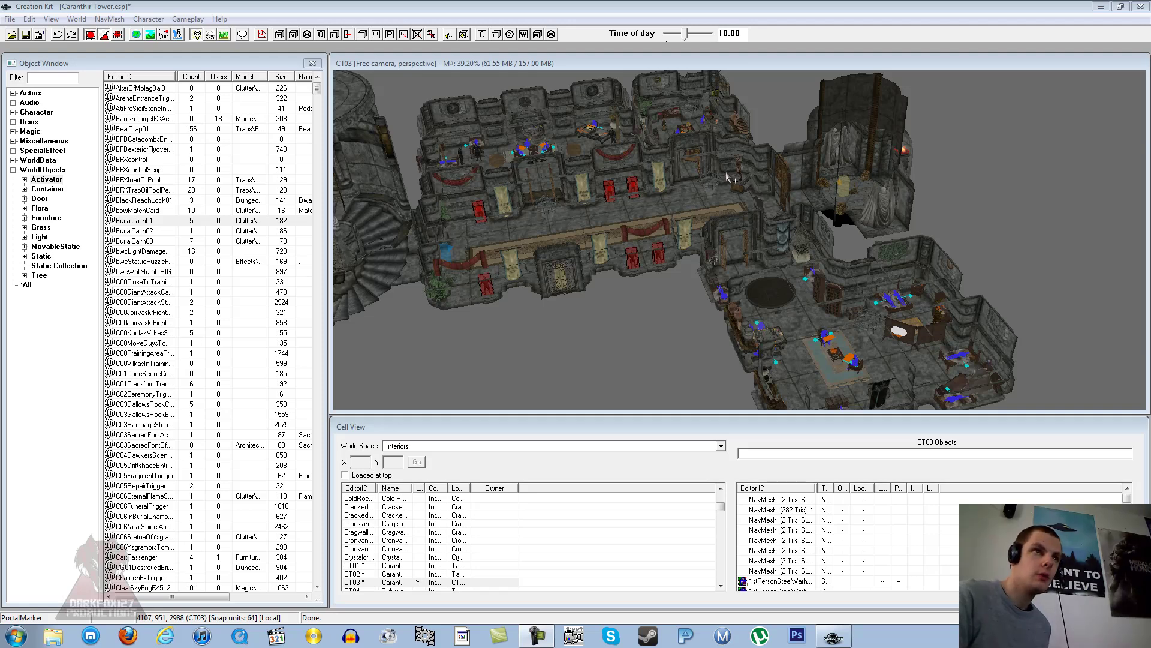
Examine the overall layout of the CT03 interior, including the round stair tower, the long banner hall and the adjoining rooms
middle_drag(651, 193, 676, 191)
scroll(676, 190, down, 4)
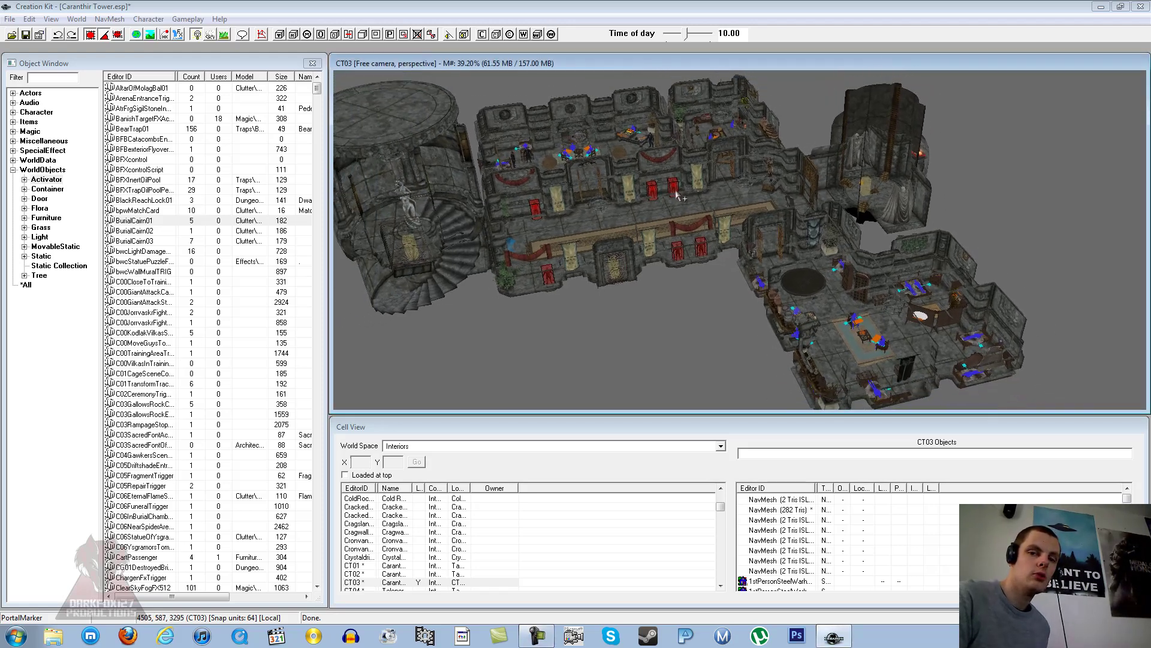
scroll(676, 191, down, 1)
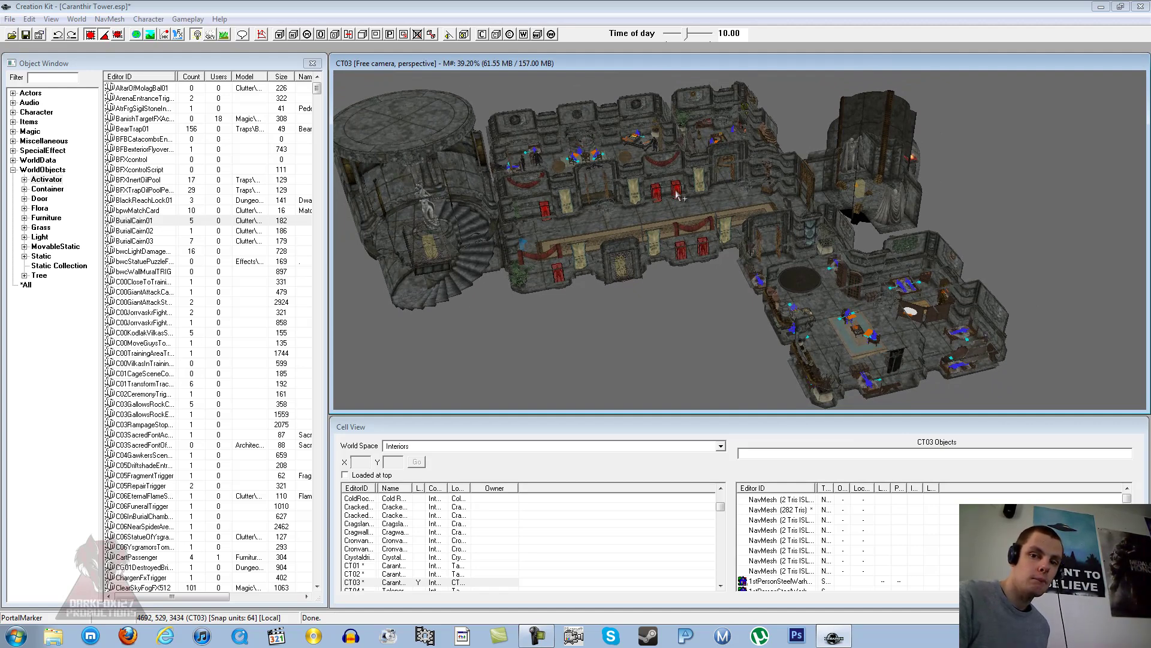
middle_drag(675, 191, 706, 220)
scroll(690, 207, down, 4)
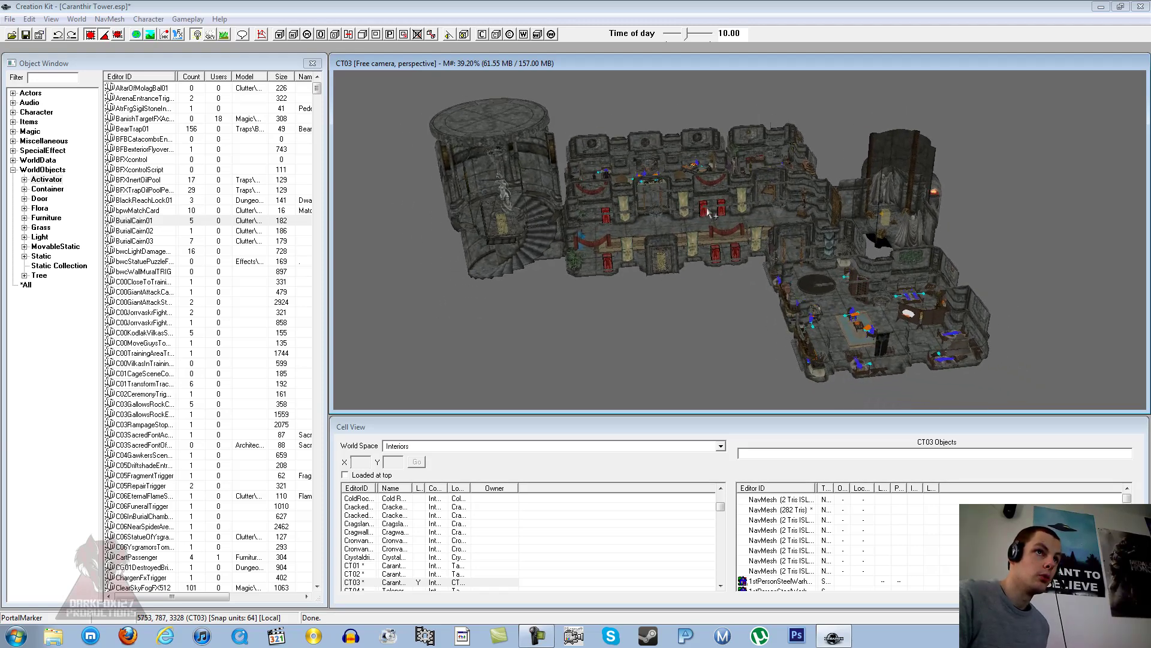
click(709, 211)
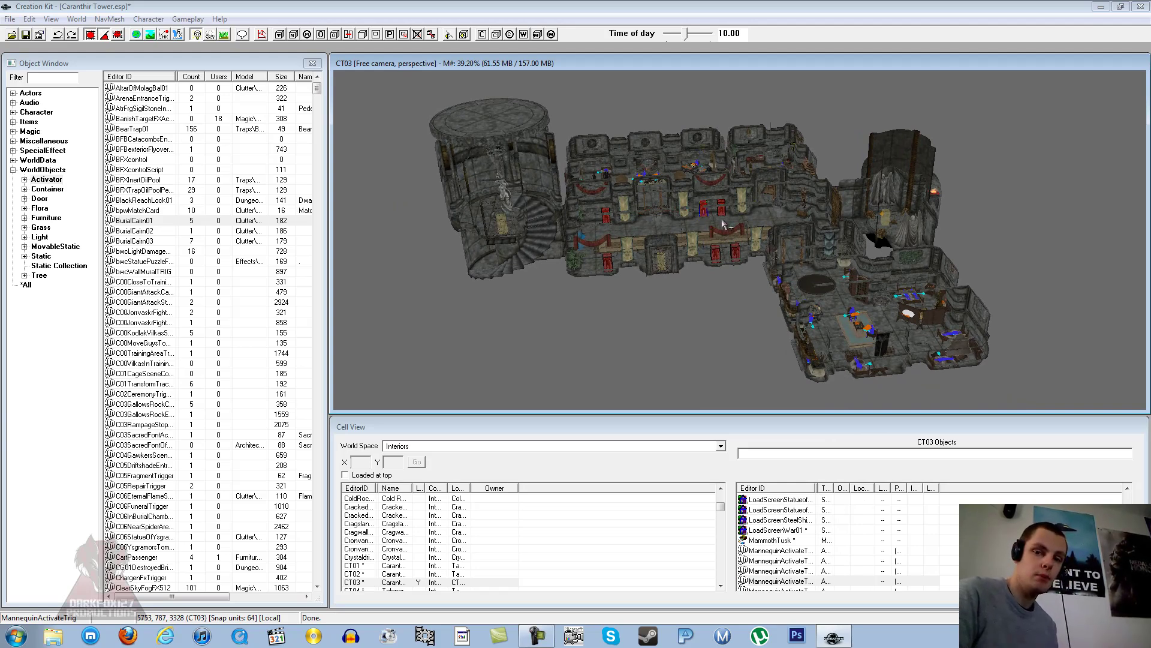
middle_drag(691, 187, 714, 202)
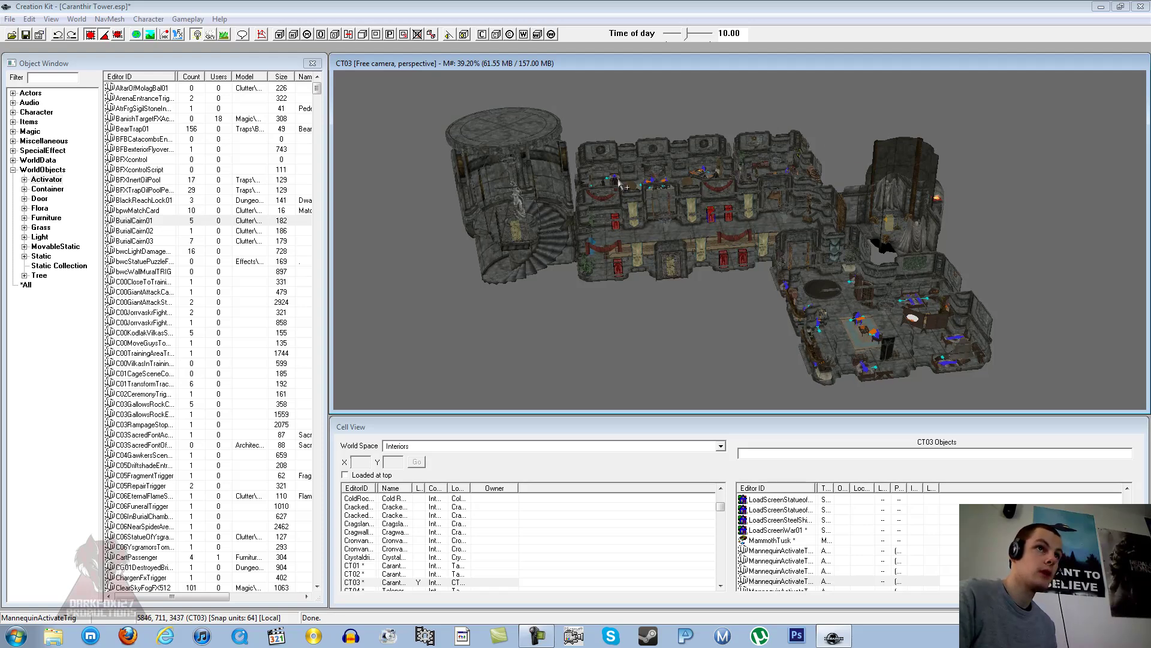
shift+middle_drag(709, 238, 704, 229)
click(719, 233)
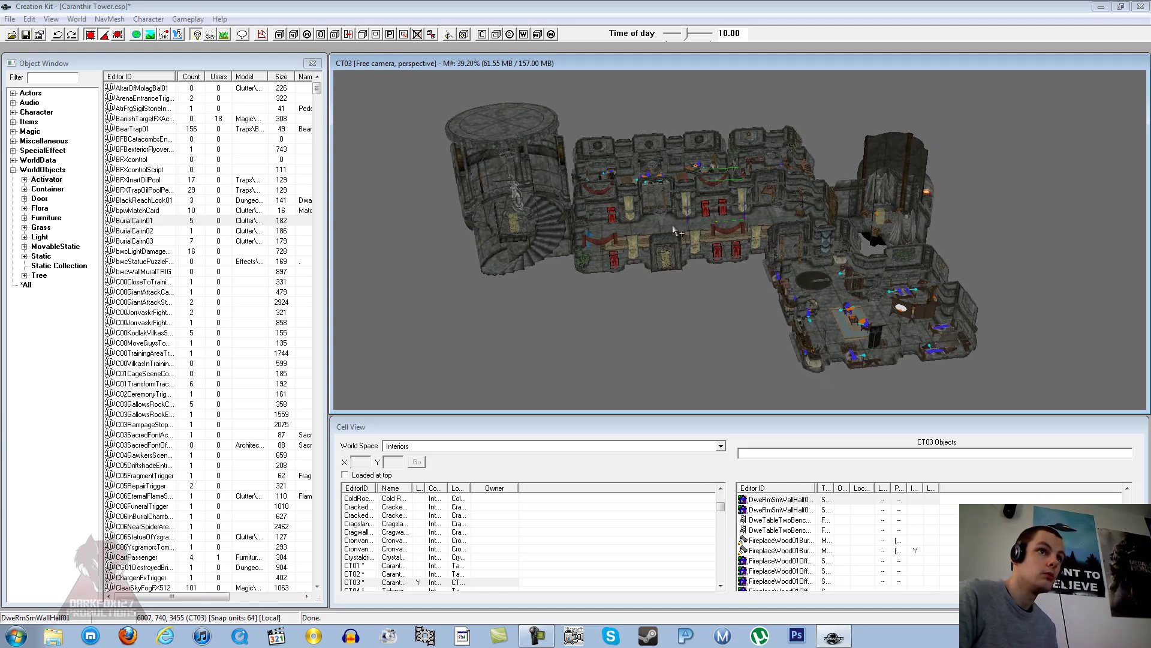
shift+middle_drag(676, 228, 676, 223)
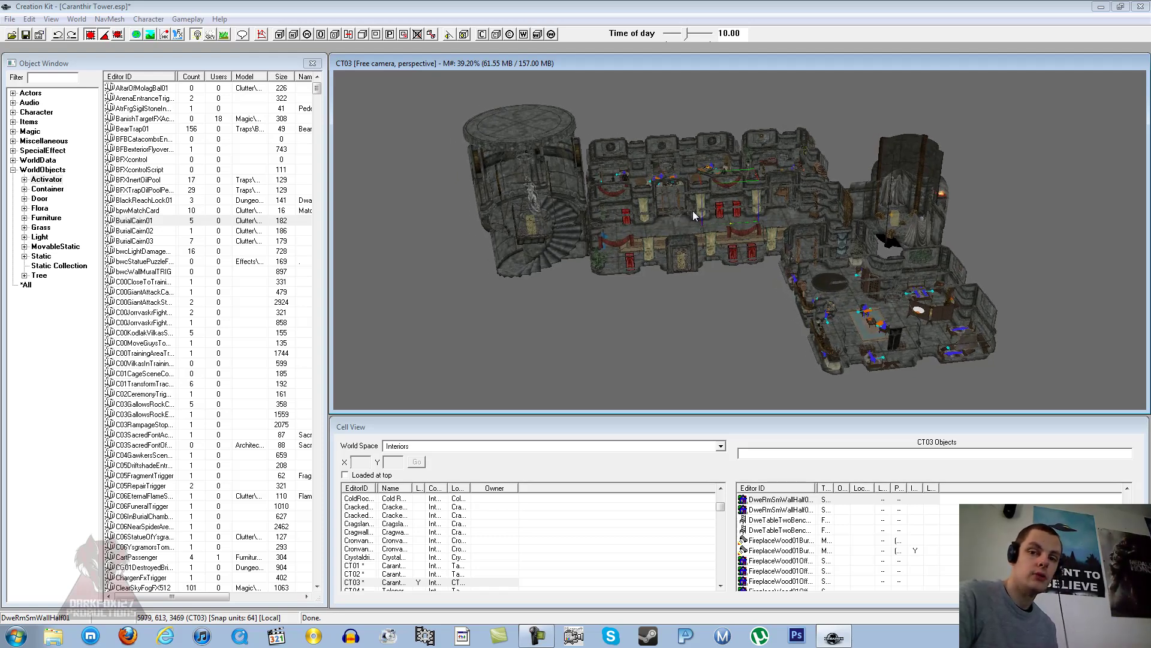
middle_drag(715, 220, 694, 211)
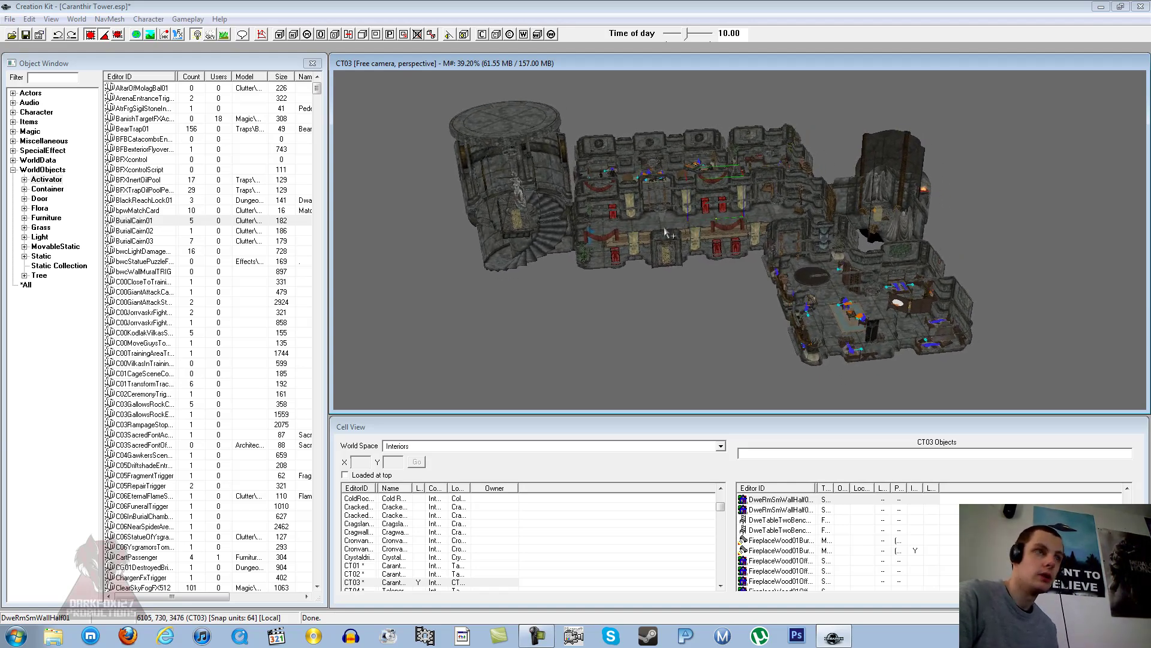
scroll(665, 228, up, 2)
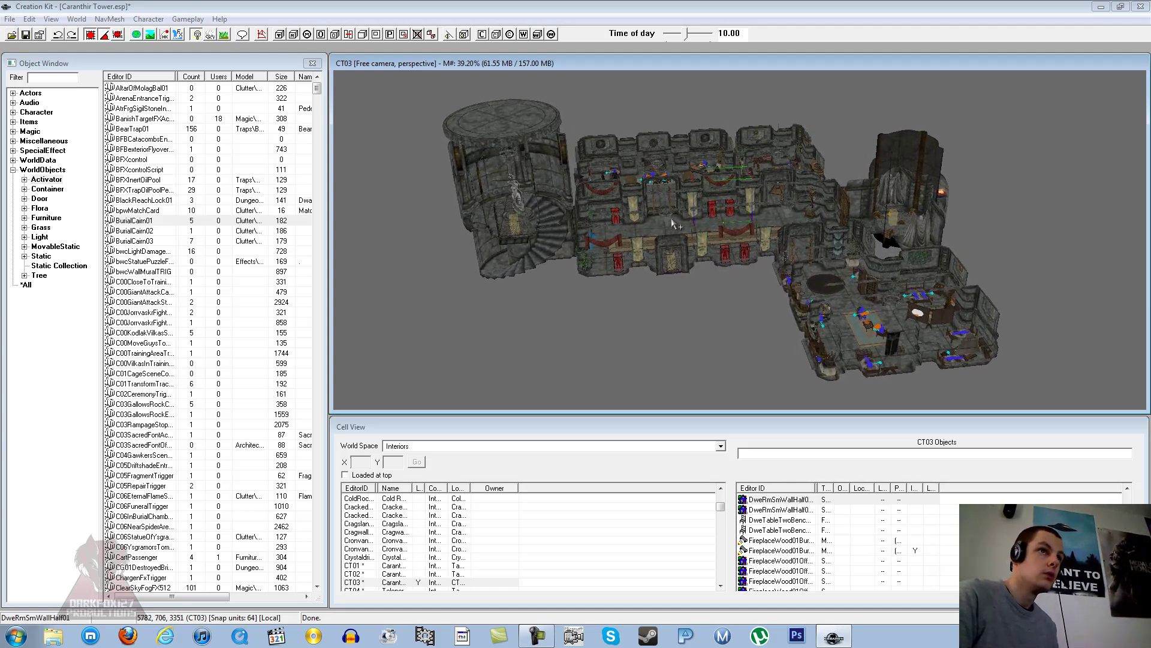
scroll(674, 223, up, 4)
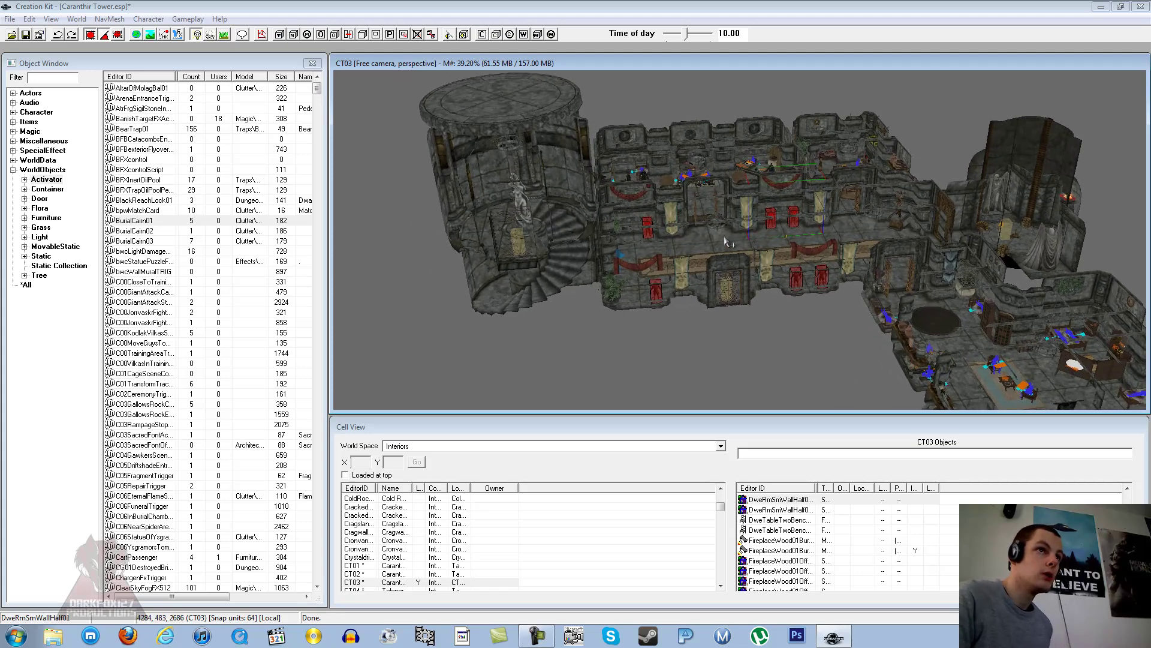
Inspect the long carpeted hall, its side rooms and the connected room with the round rug from closer and higher viewpoints
click(730, 239)
shift+middle_drag(730, 239, 666, 247)
scroll(666, 246, up, 1)
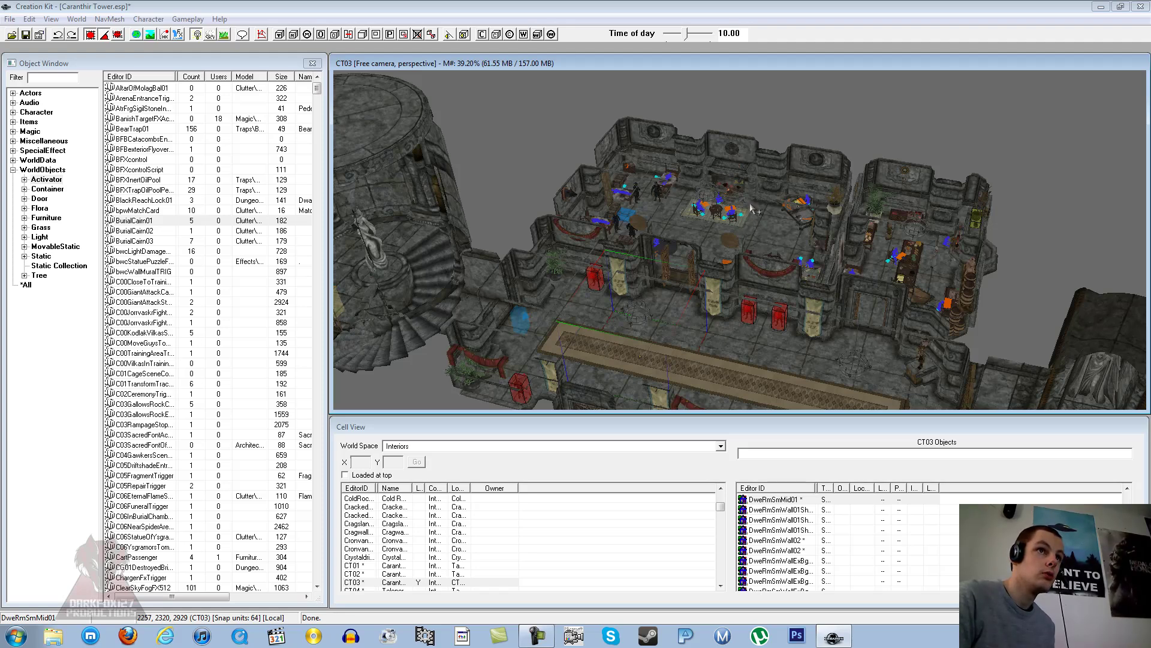
middle_drag(742, 279, 788, 245)
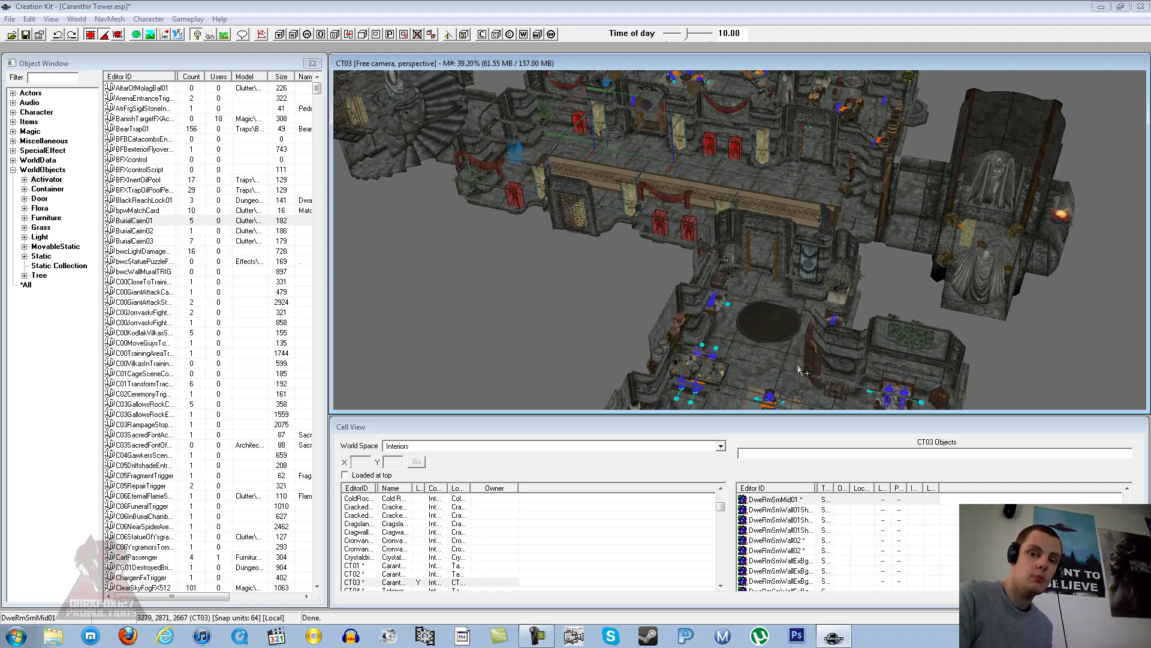
middle_drag(644, 213, 658, 254)
middle_drag(705, 291, 677, 228)
middle_drag(646, 176, 625, 101)
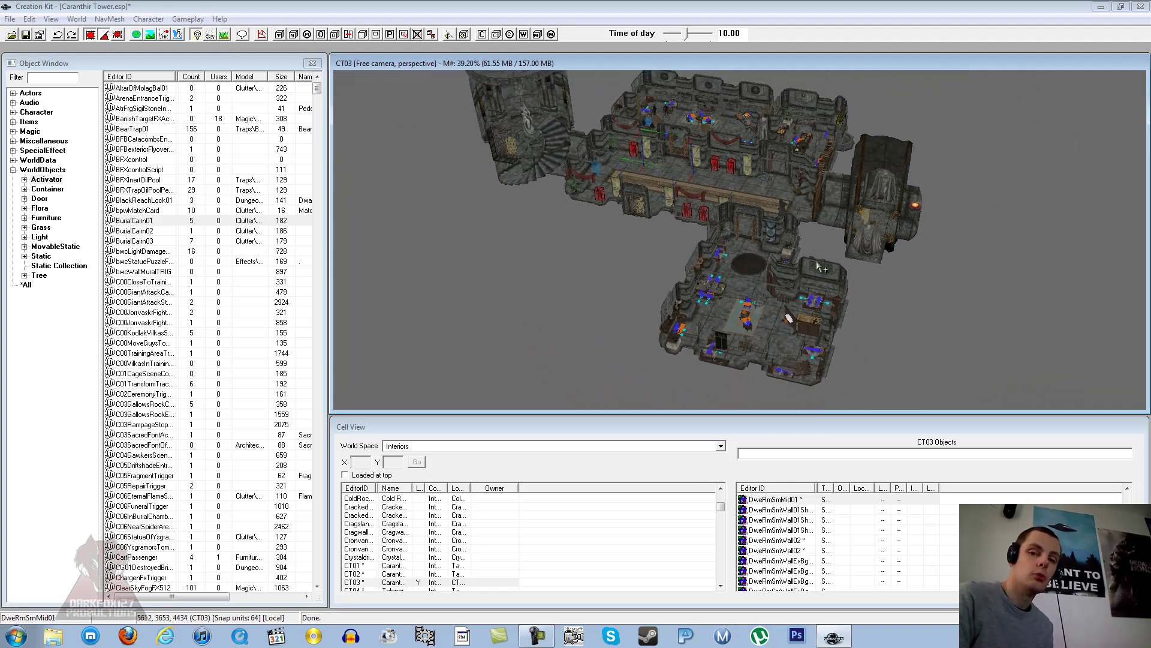
middle_drag(823, 274, 824, 290)
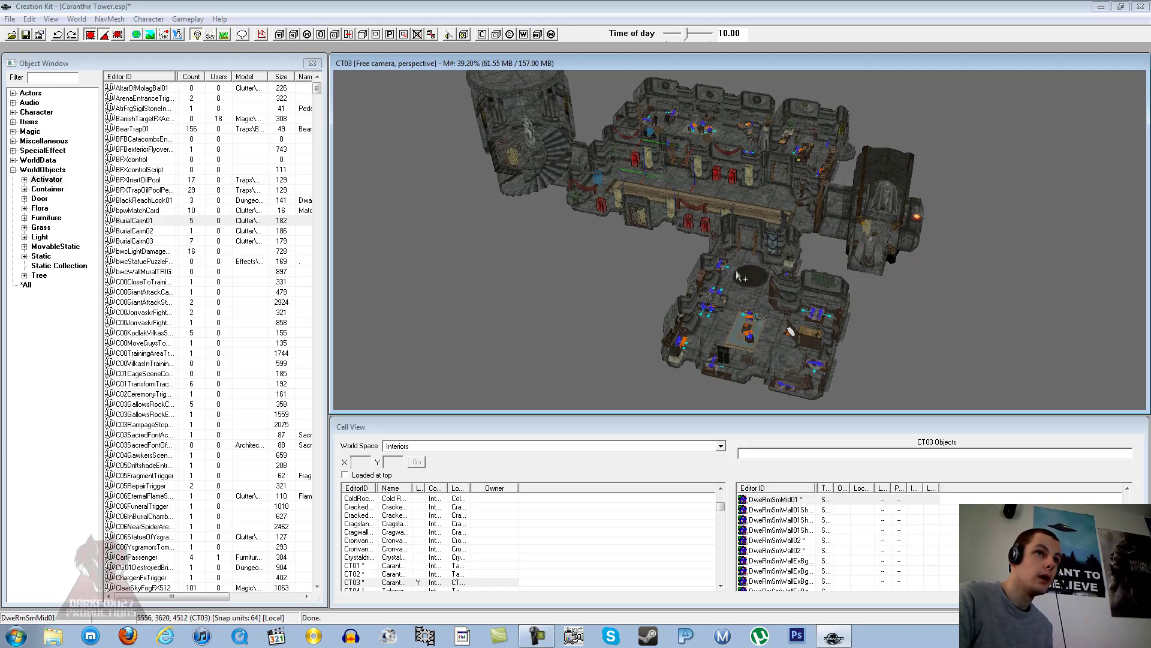
mouse_move(695, 222)
middle_down()
mouse_move(706, 237)
mouse_move(687, 203)
middle_up()
scroll(707, 237, down, 2)
scroll(685, 205, down, 2)
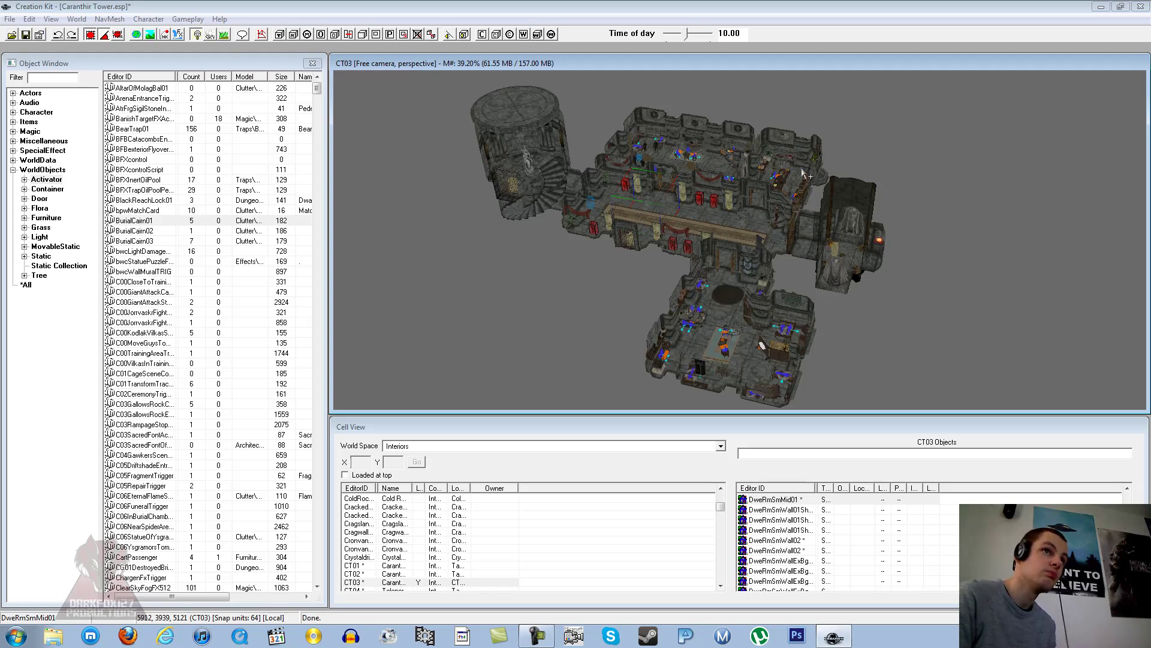
middle_drag(657, 247, 665, 236)
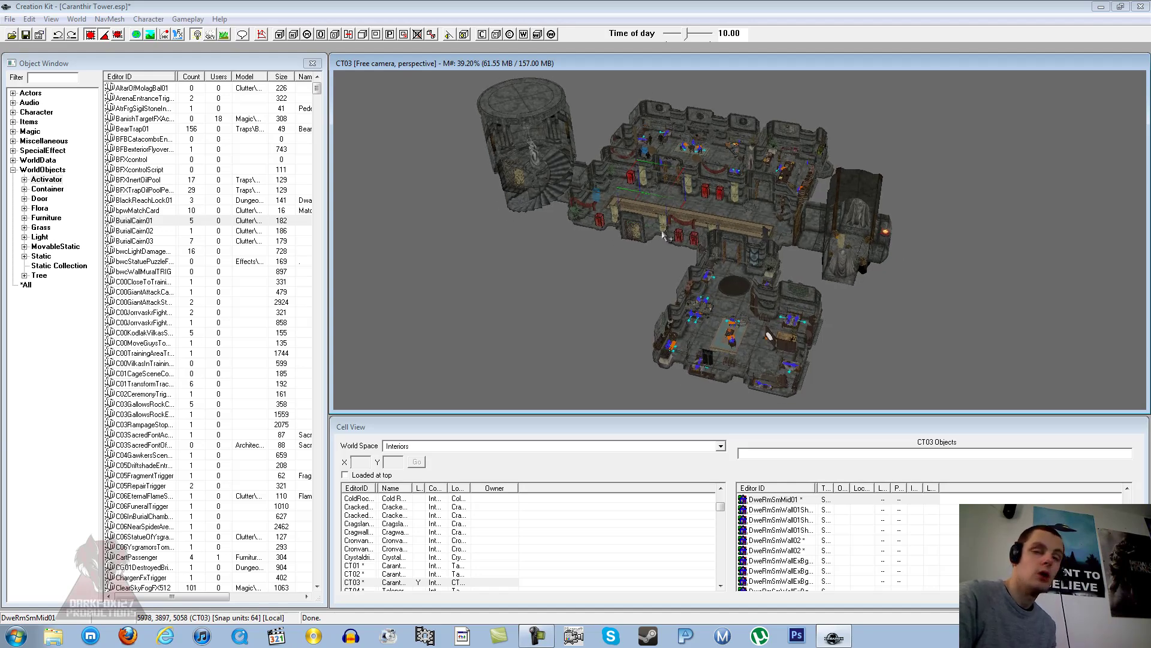
Inspect the room with the round rug from above and check the Show/Hide settings for markers, portals and rooms
click(733, 288)
key(t)
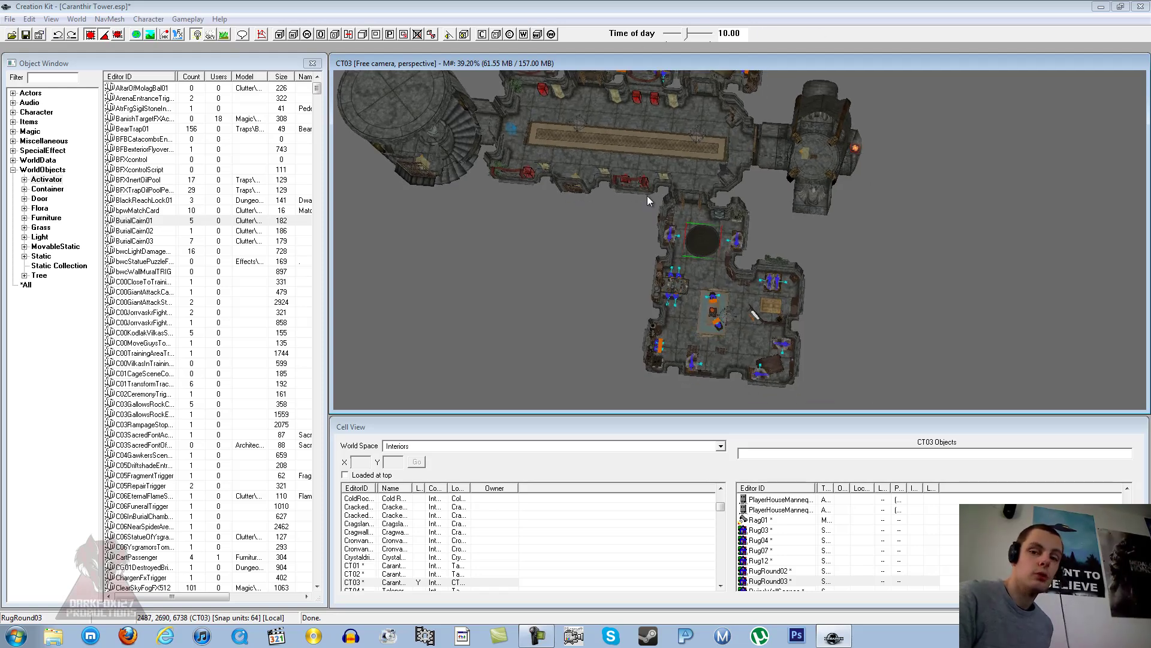
click(689, 265)
scroll(689, 265, up, 4)
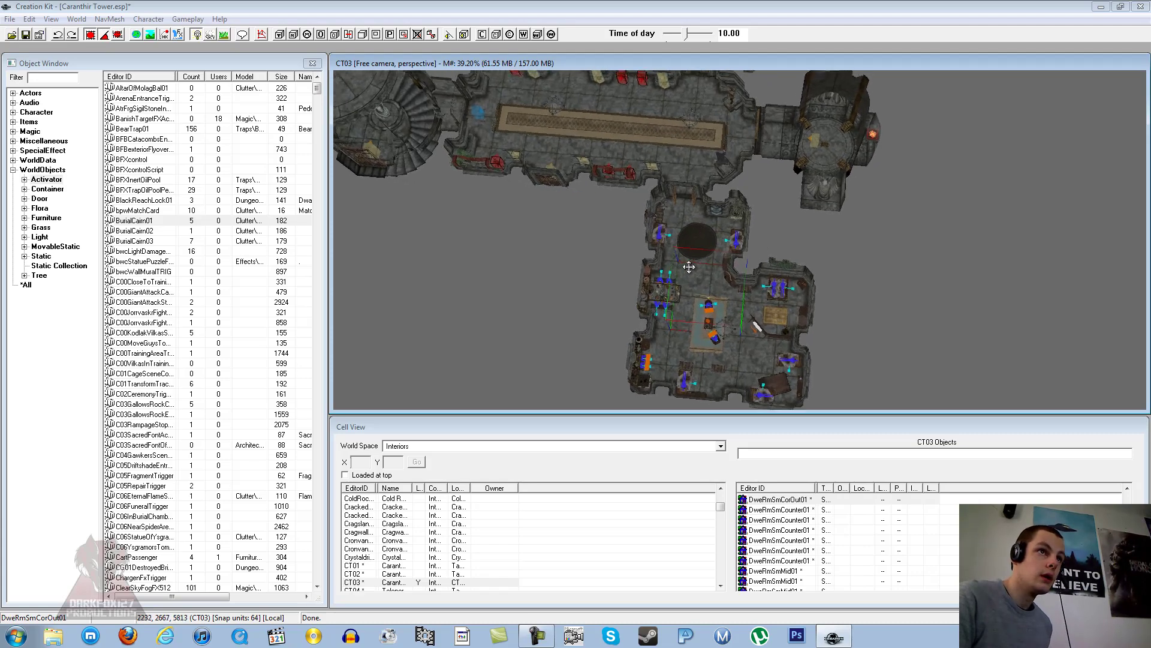
shift+middle_drag(689, 267, 617, 197)
scroll(703, 255, up, 3)
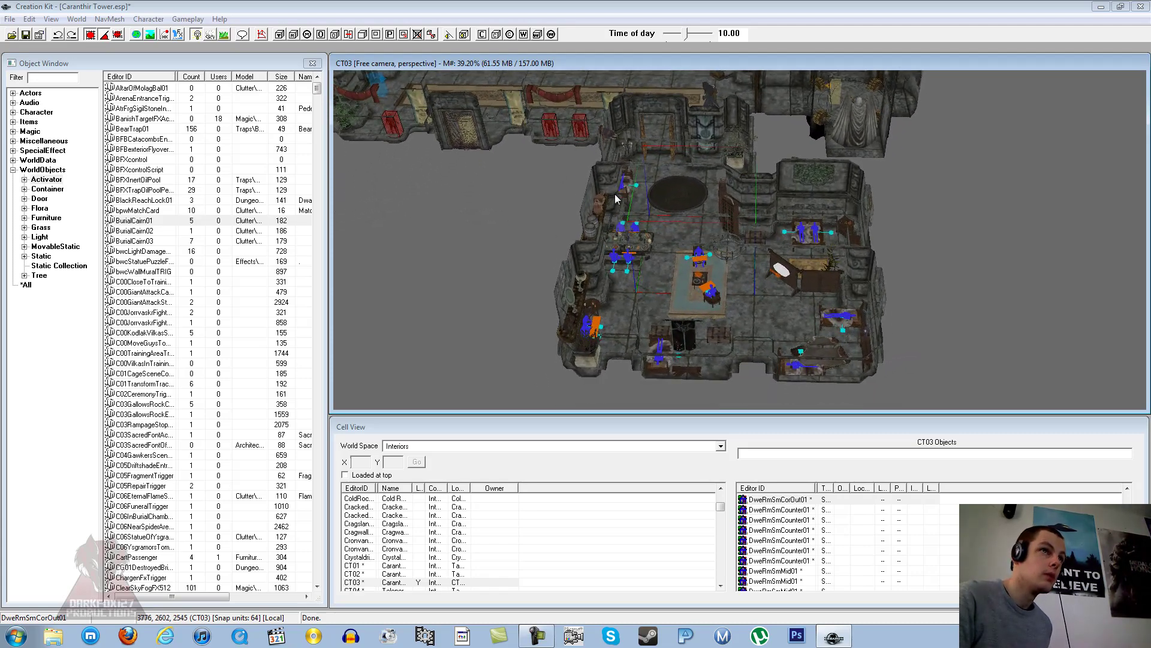
click(52, 19)
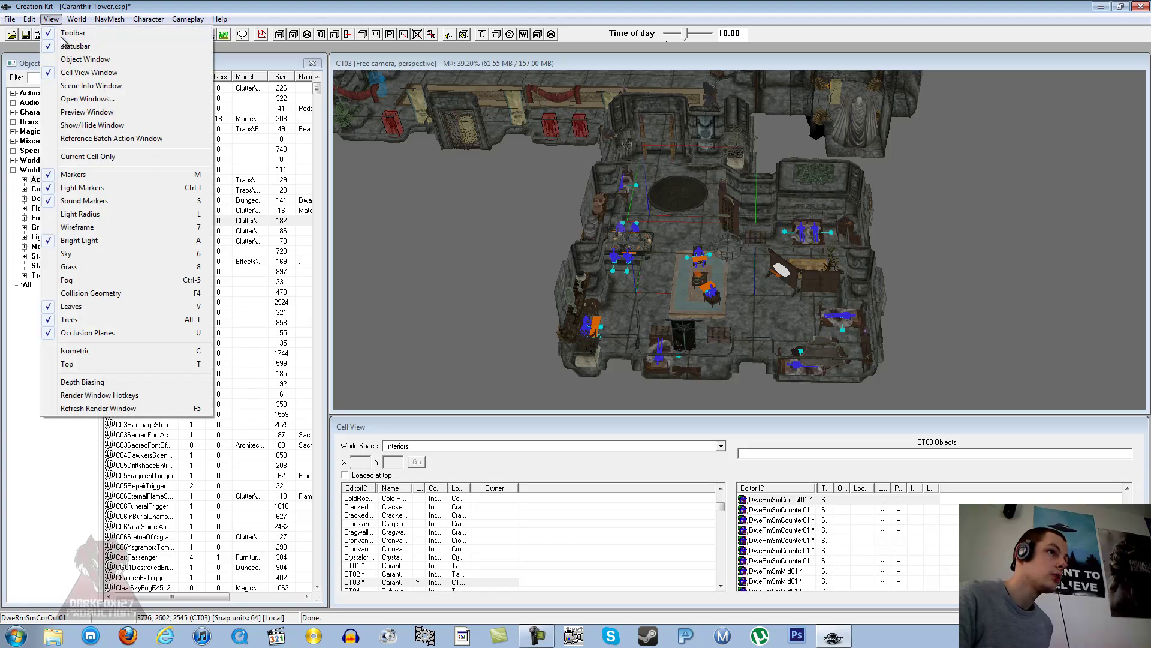
click(84, 126)
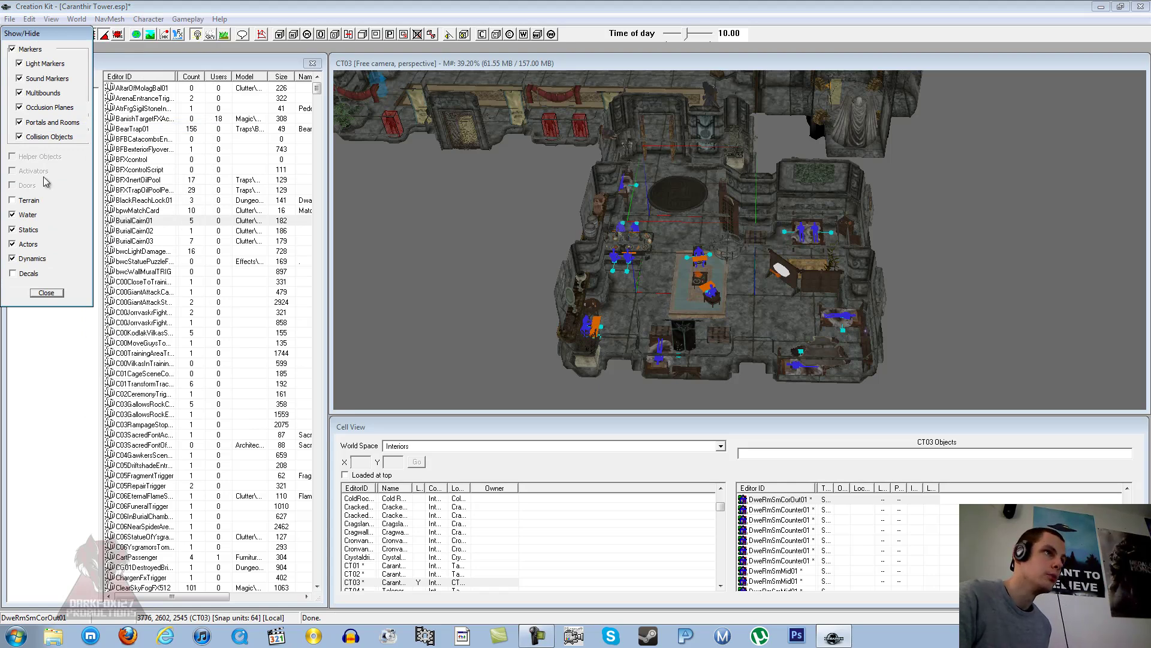
click(46, 293)
Create a room marker around the selected DweRmSmCorOut01 floor piece beside the round rug
middle_drag(581, 224, 588, 203)
scroll(588, 209, down, 2)
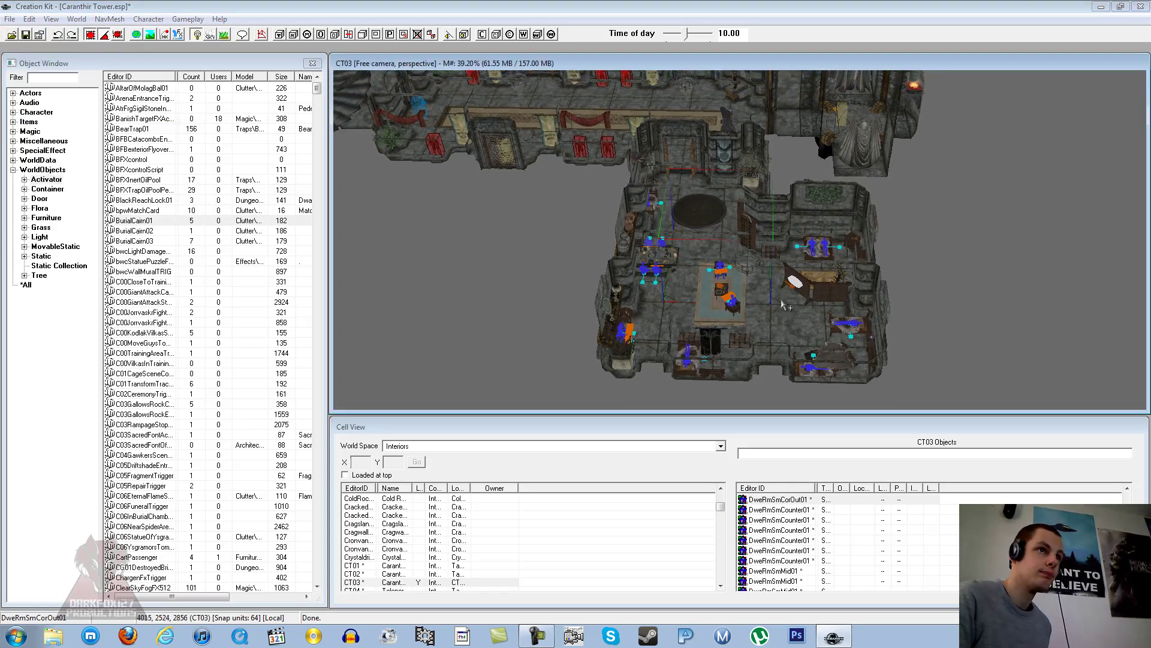
middle_drag(750, 294, 746, 309)
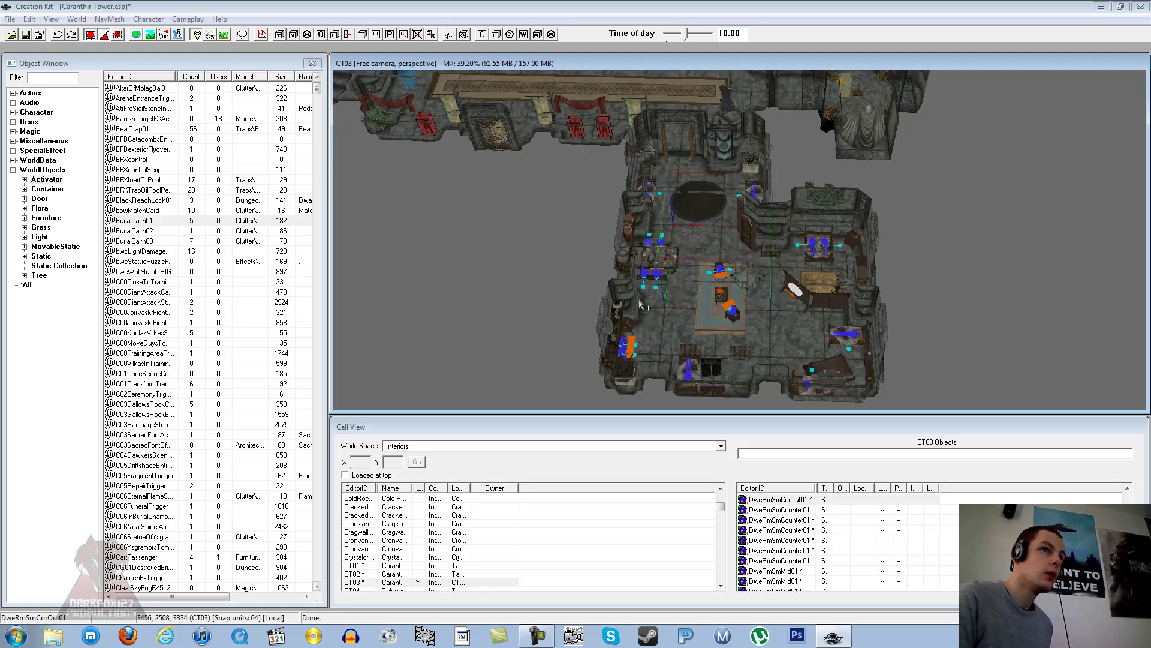
mouse_move(718, 285)
shift+middle_down()
mouse_move(719, 311)
mouse_move(738, 278)
mouse_move(717, 272)
shift+middle_up()
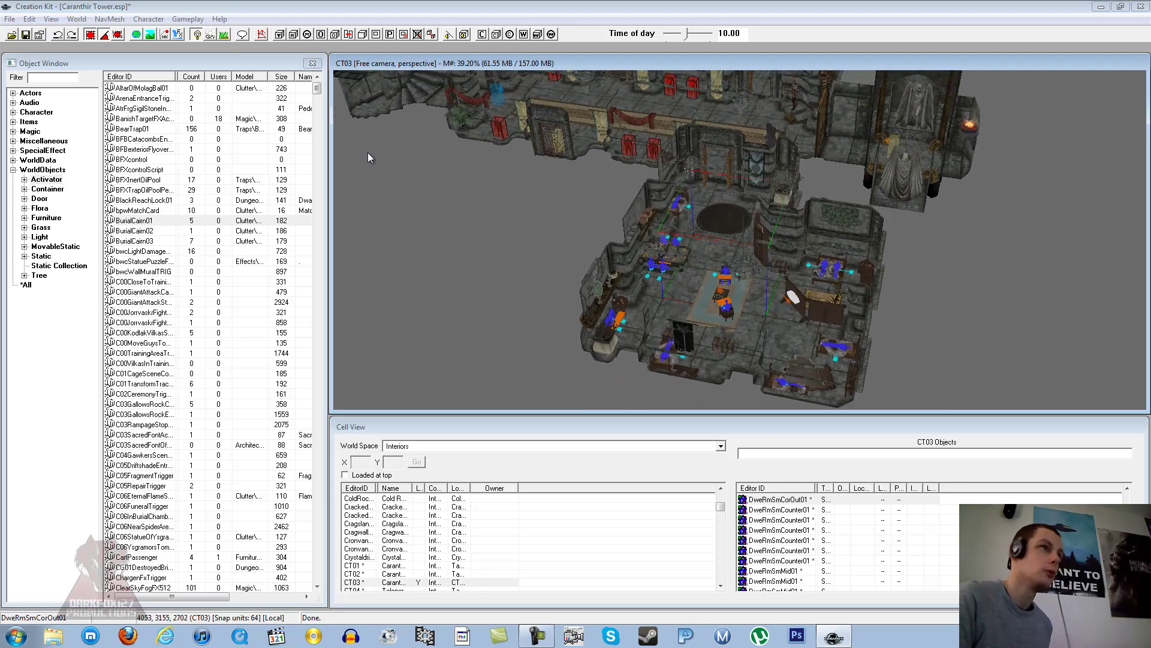
click(363, 34)
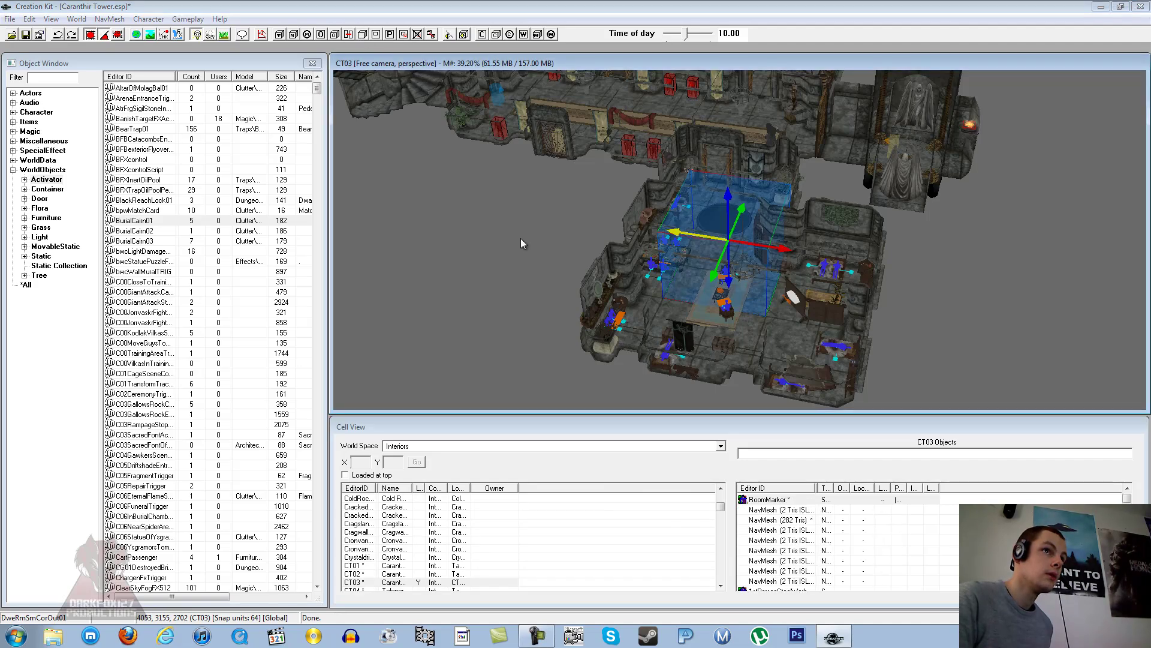
mouse_move(633, 274)
shift+middle_down()
mouse_move(662, 250)
mouse_move(665, 264)
mouse_move(630, 295)
mouse_move(647, 254)
mouse_move(627, 231)
shift+middle_up()
scroll(662, 249, up, 6)
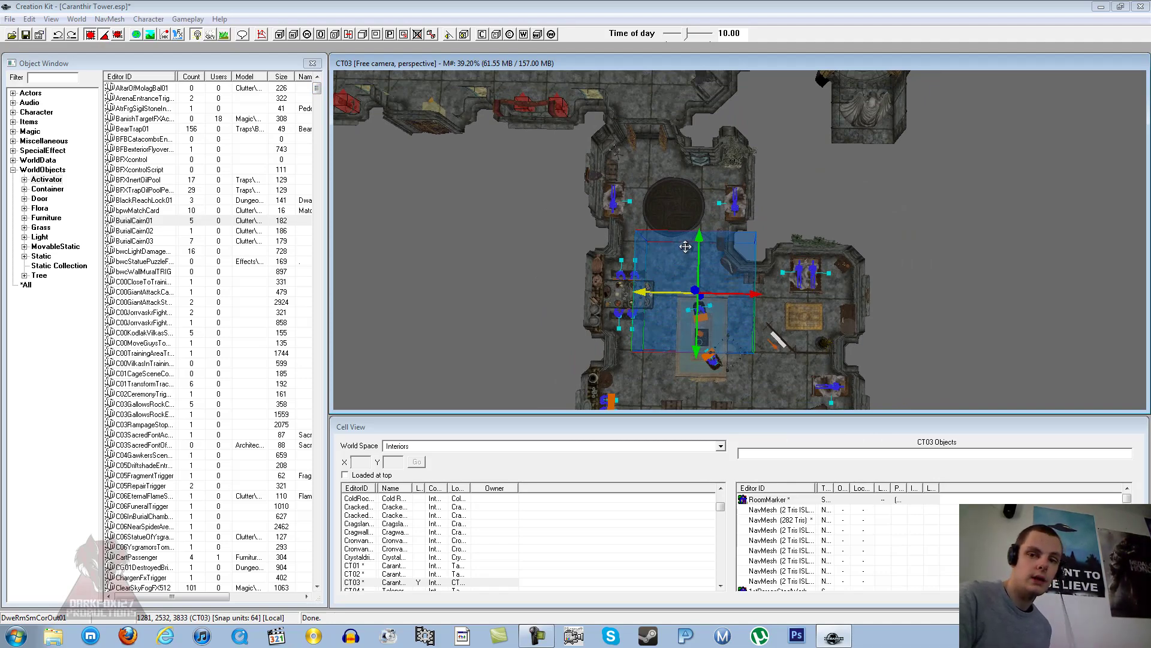
Stretch the room marker toward the hall doorway and outward so it covers the round rug area and its side walls
mouse_move(738, 279)
shift+middle_down()
mouse_move(774, 223)
mouse_move(791, 267)
shift+middle_up()
drag(679, 279, 566, 271)
key(c)
shift+middle_drag(608, 259, 627, 223)
mouse_move(745, 302)
mouse_down()
mouse_move(748, 336)
mouse_move(747, 321)
mouse_up()
mouse_move(748, 320)
middle_down()
mouse_move(679, 282)
mouse_move(667, 292)
middle_up()
drag(666, 287, 667, 285)
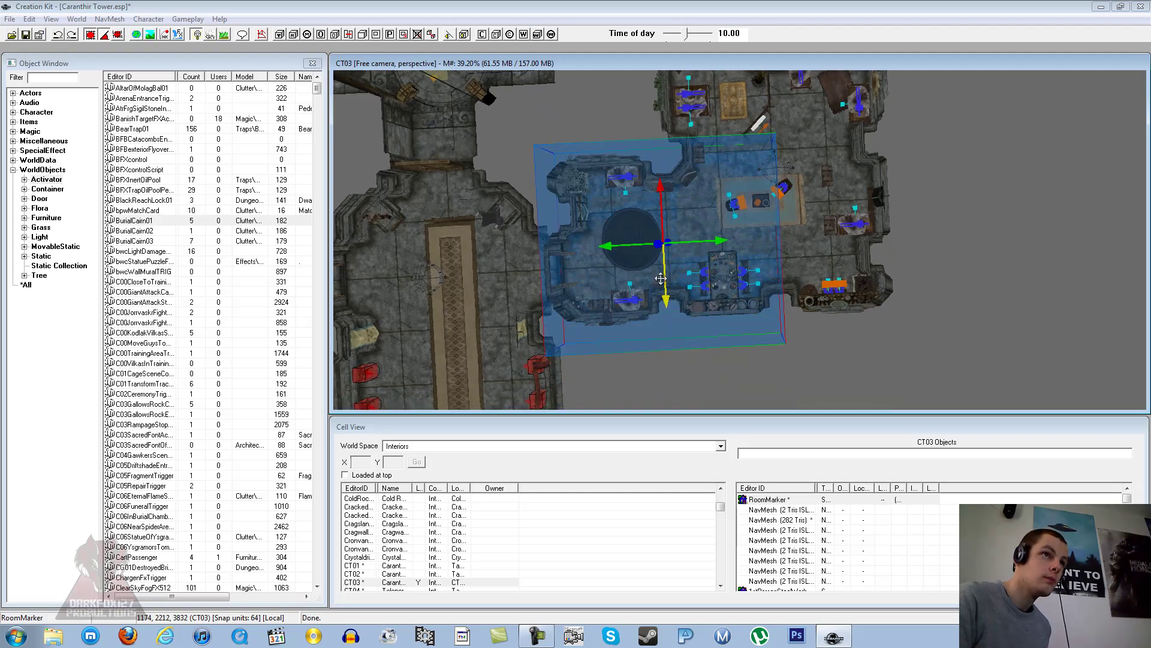
Extend the room marker's remaining sides and its height until it encloses the entire side room from floor to ceiling
shift+middle_drag(667, 290, 664, 261)
drag(664, 261, 665, 258)
middle_drag(705, 204, 675, 212)
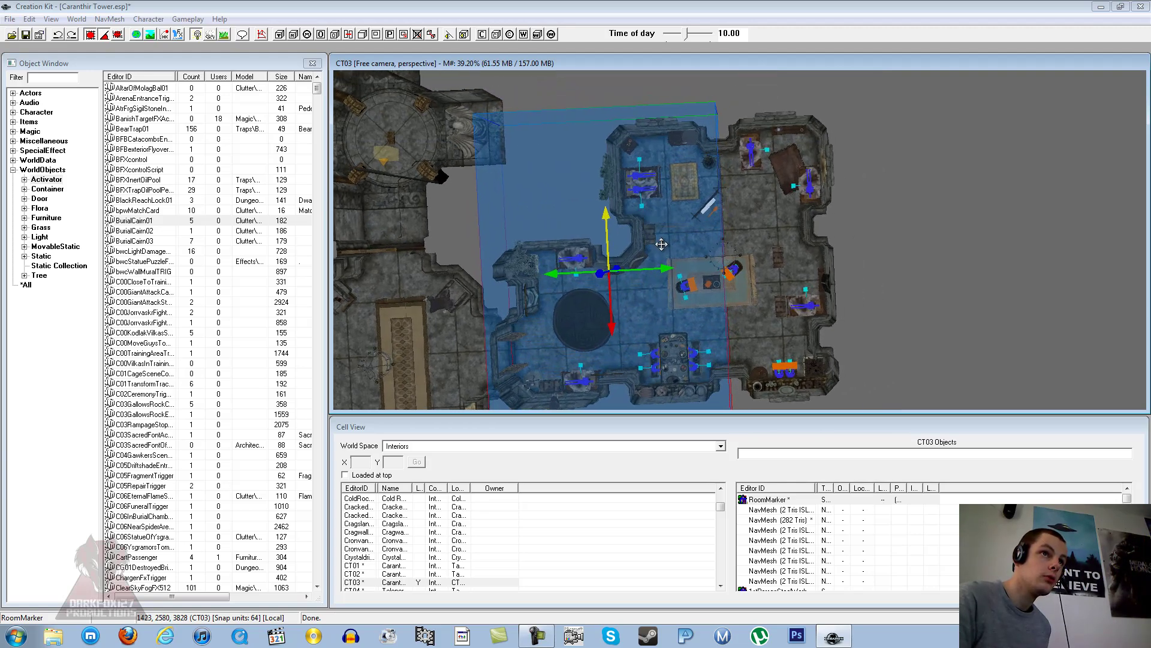
drag(667, 269, 670, 269)
shift+middle_drag(670, 272, 801, 248)
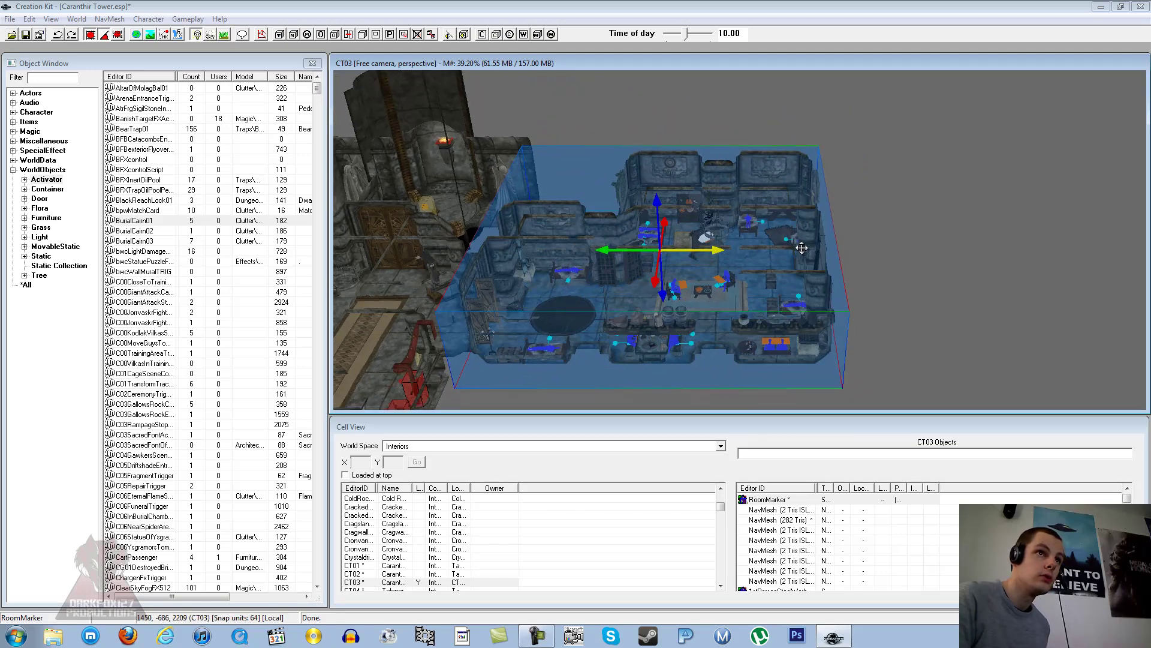
shift+middle_drag(718, 235, 689, 216)
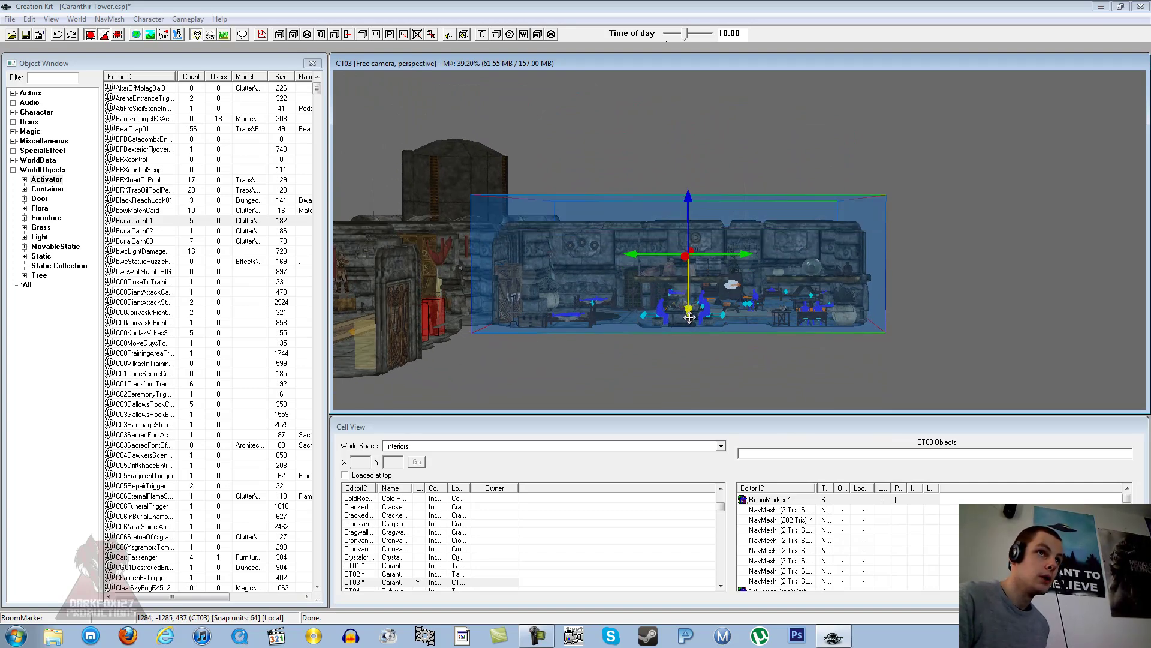
shift+middle_drag(690, 318, 727, 227)
Duplicate the room marker and move the copy over the long carpeted hall, with its edge next to the side room's marker
scroll(714, 226, down, 3)
key(g)
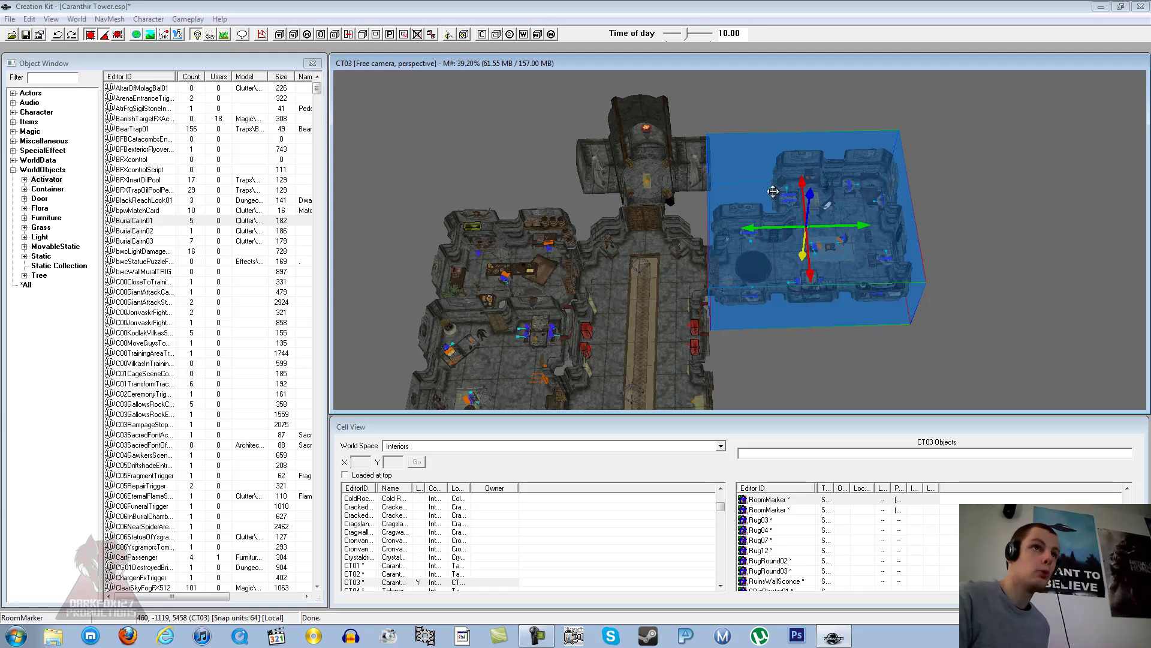
shift+middle_drag(772, 195, 733, 171)
shift+middle_drag(719, 220, 774, 191)
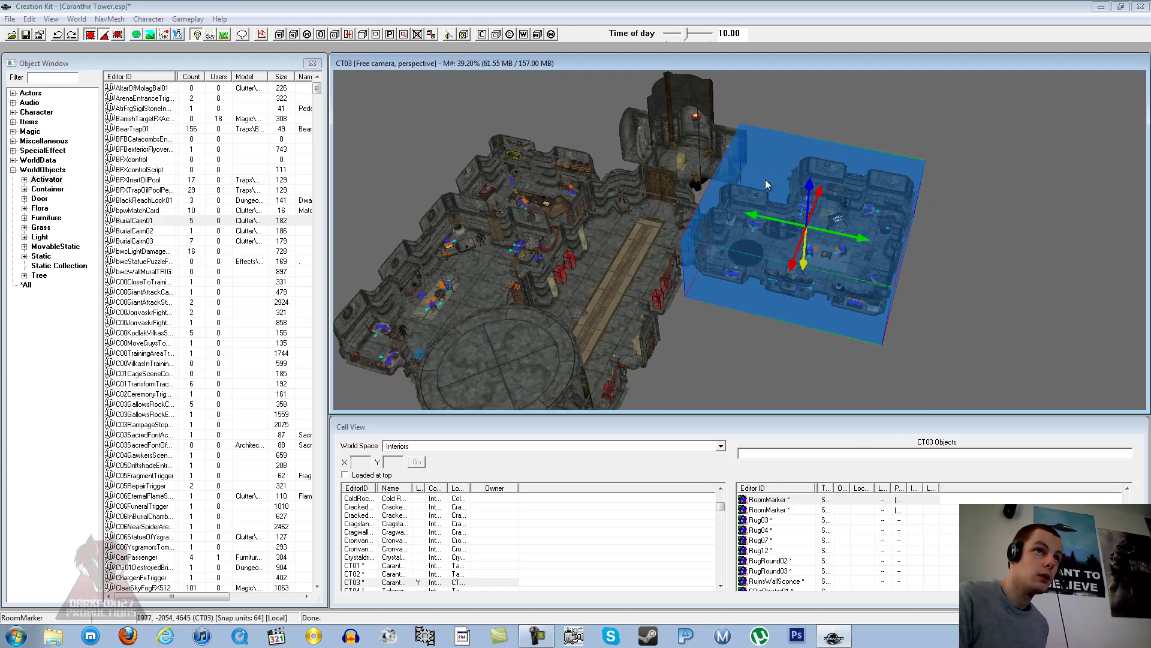
drag(765, 179, 507, 210)
shift+middle_drag(565, 219, 606, 240)
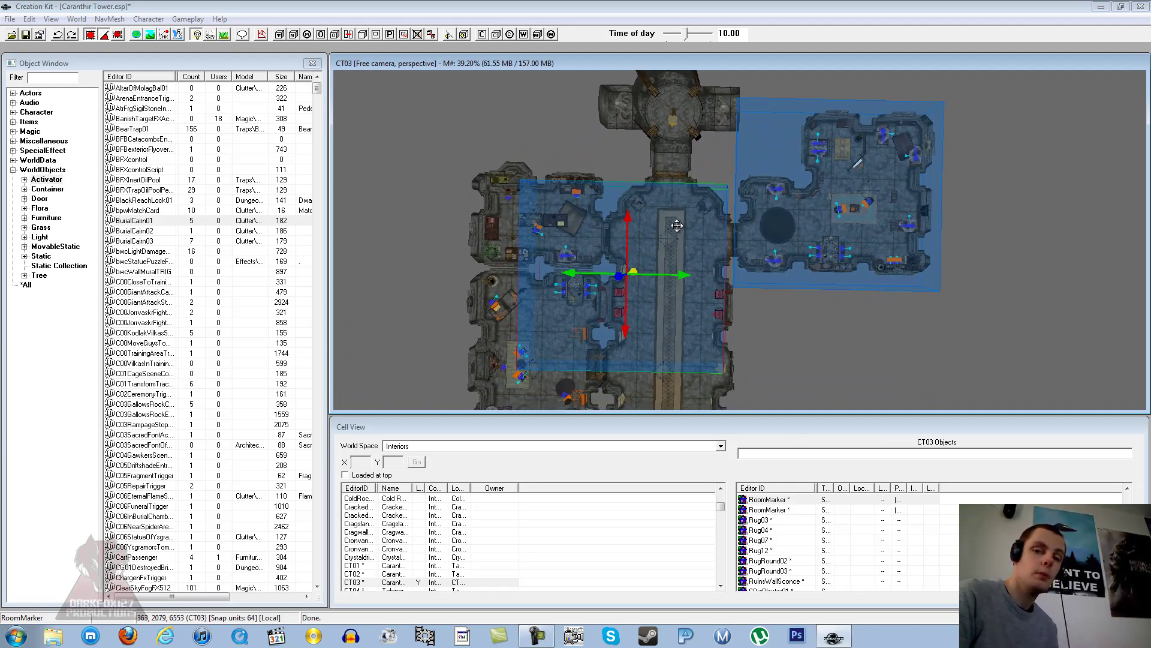
drag(685, 231, 685, 230)
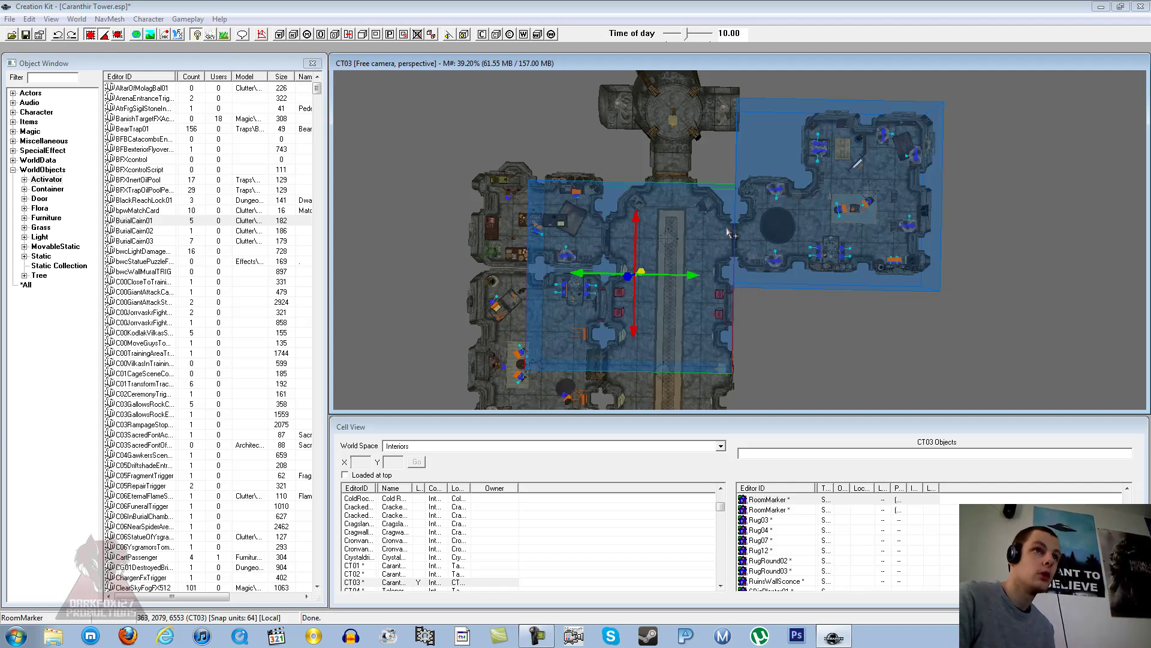
drag(692, 251, 689, 252)
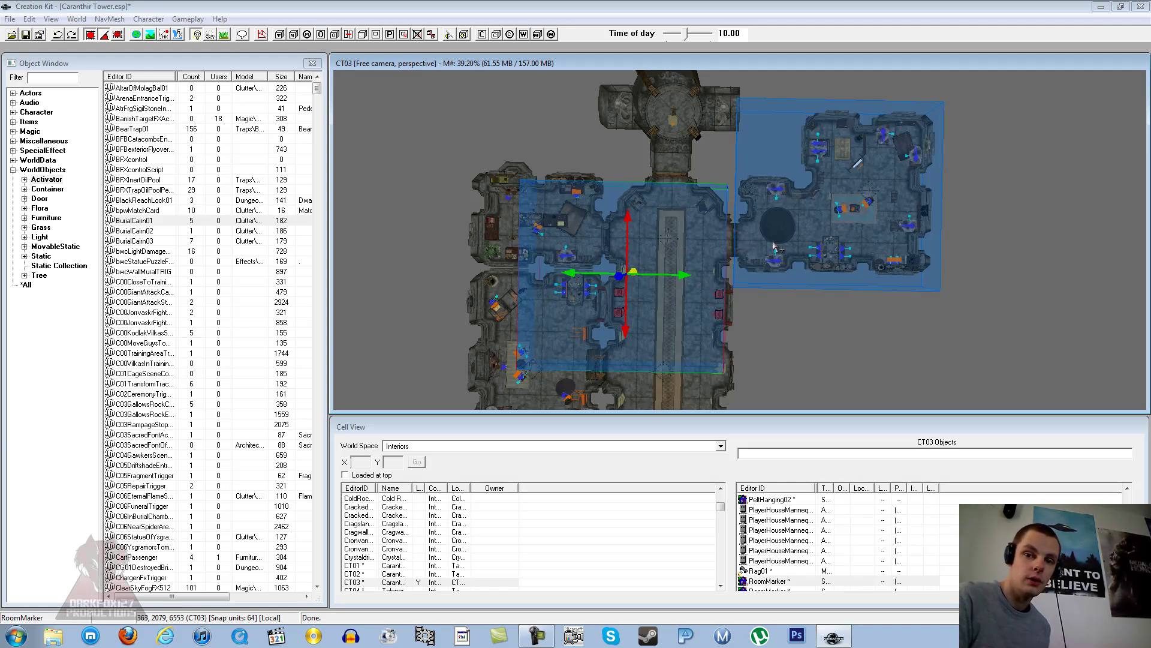
Resize the copied room marker so it fits the full length and width of the long carpeted hall
mouse_move(773, 242)
middle_down()
mouse_move(774, 217)
mouse_move(796, 211)
mouse_move(796, 185)
middle_up()
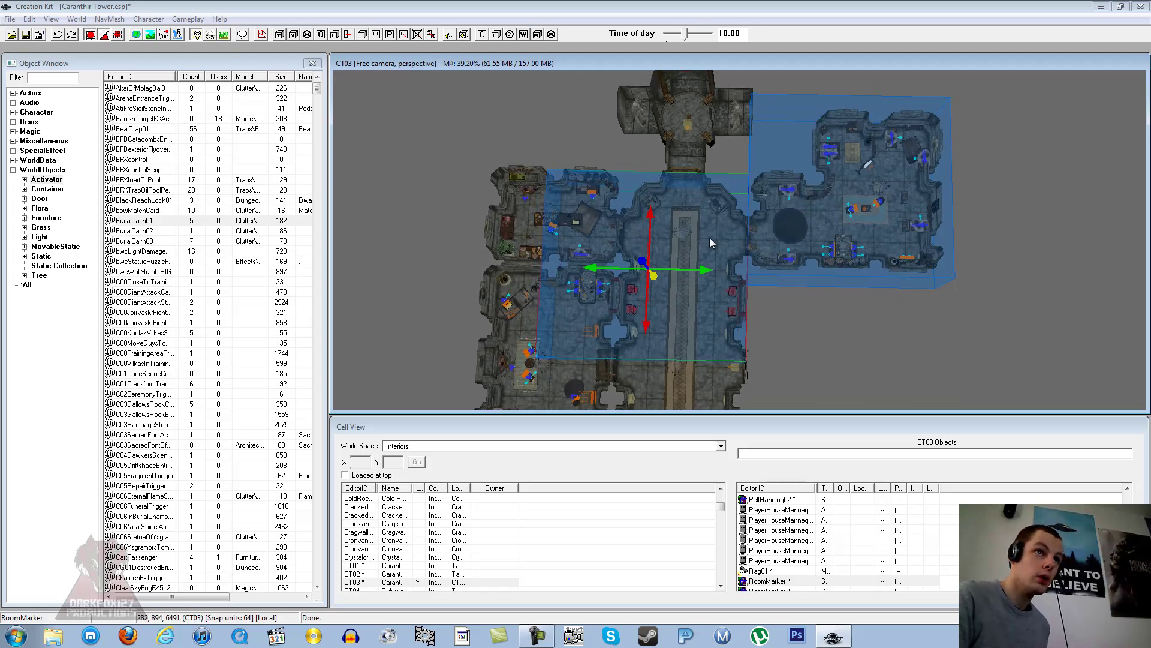
middle_drag(714, 237, 652, 238)
drag(652, 238, 654, 250)
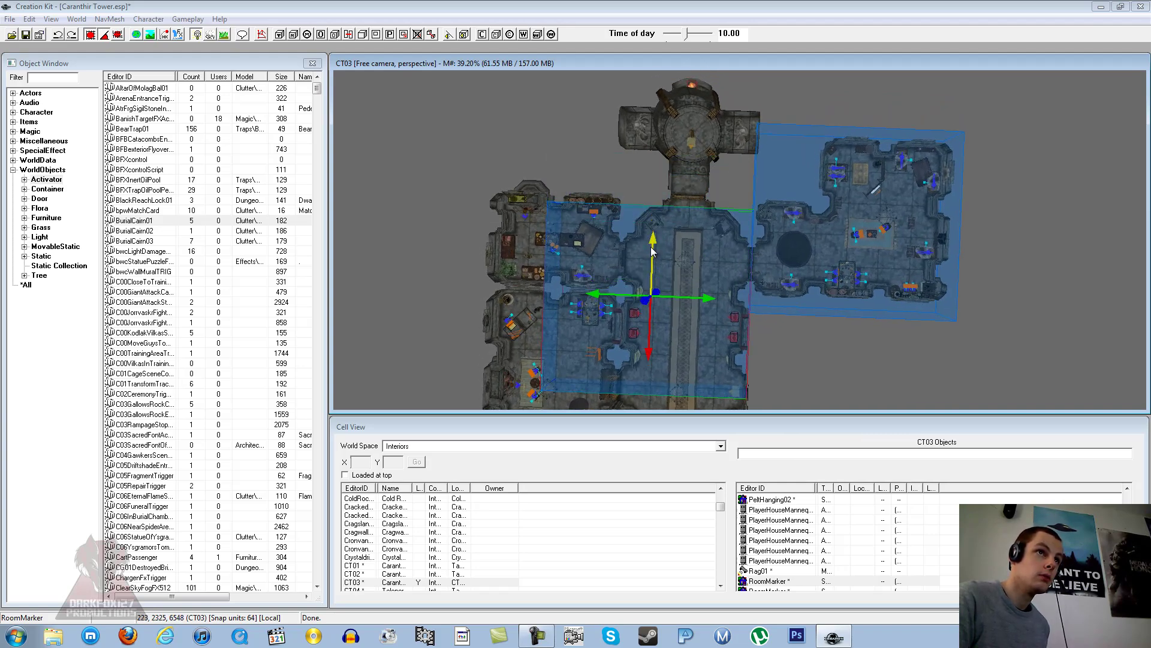
key(ctrl+z)
middle_drag(676, 295, 695, 186)
mouse_move(684, 205)
mouse_down()
mouse_move(688, 220)
mouse_move(638, 199)
mouse_up()
mouse_move(668, 190)
shift+middle_down()
mouse_move(700, 155)
mouse_move(757, 205)
shift+middle_up()
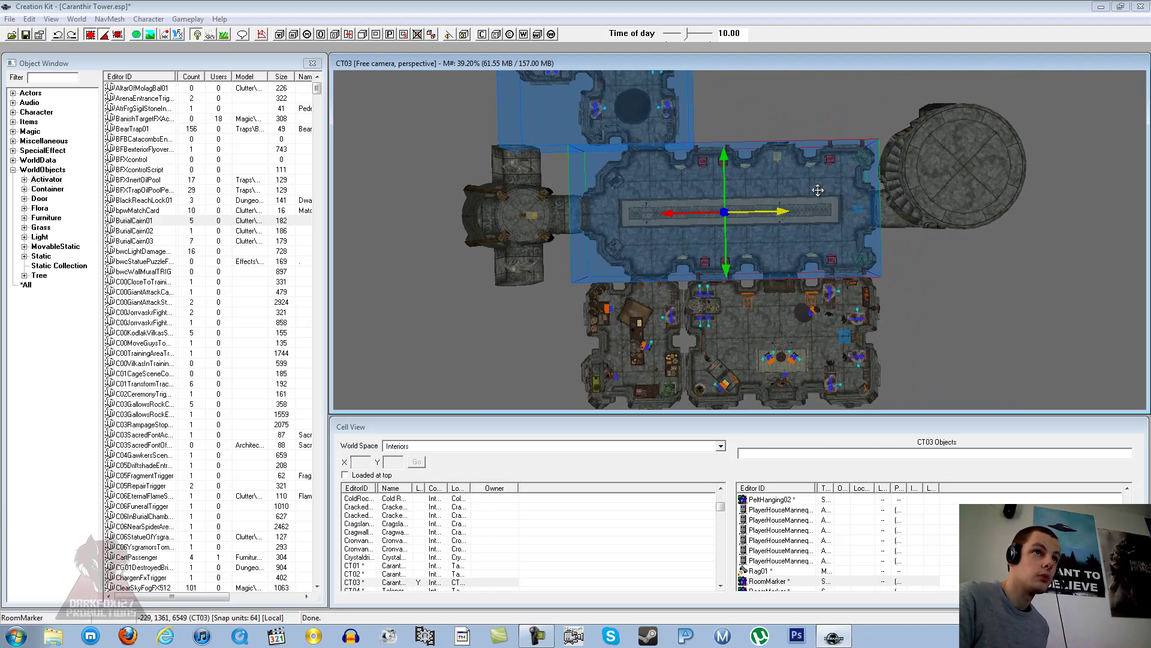
Examine how the hall's room marker meets the side room's marker and the surrounding walls and stair tower
middle_drag(786, 202, 749, 236)
scroll(731, 219, up, 5)
click(745, 233)
click(625, 132)
middle_drag(616, 169, 649, 202)
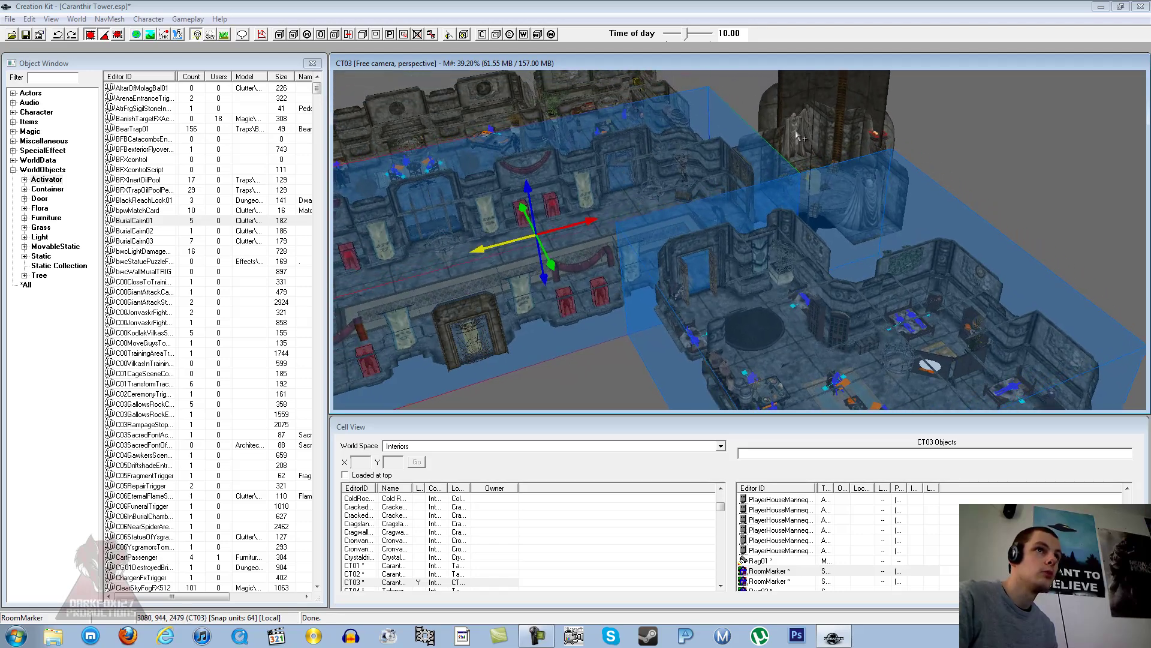
middle_drag(509, 191, 644, 158)
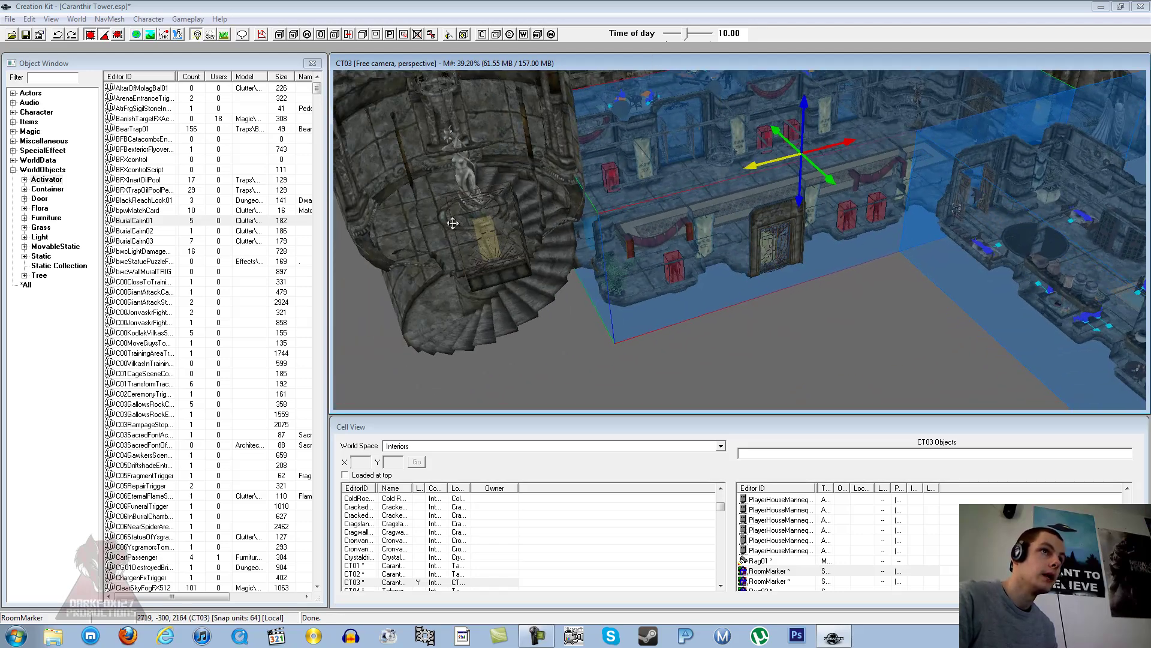
middle_drag(651, 205, 633, 245)
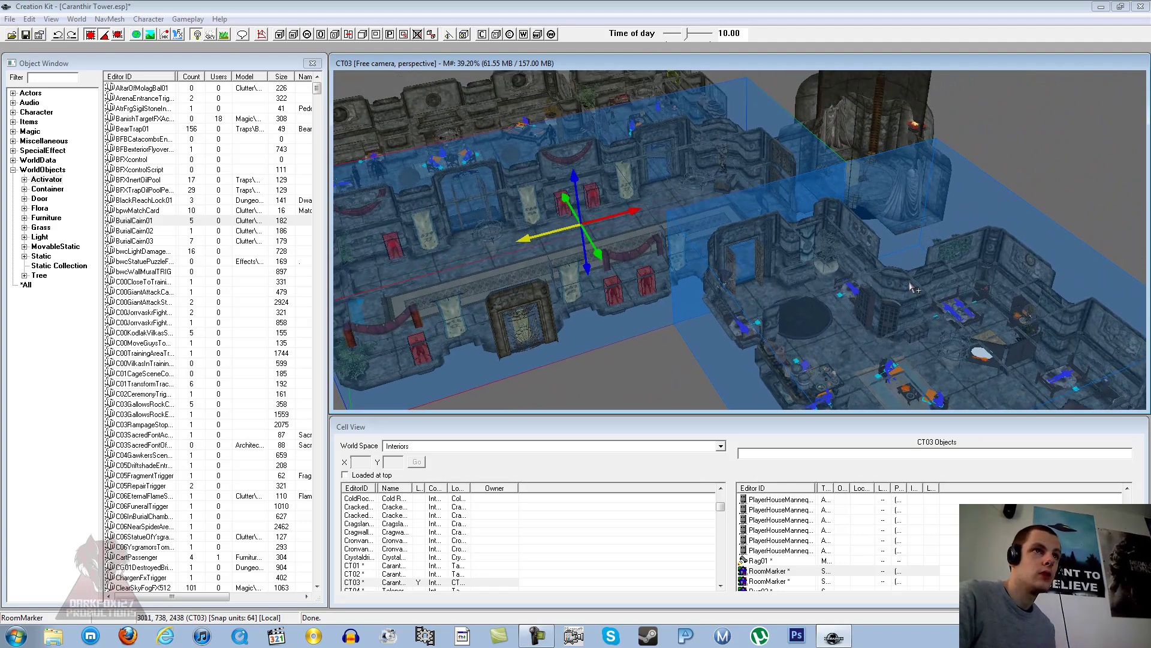
Create a portal marker beside the side room, near its doorway into the hall
click(914, 289)
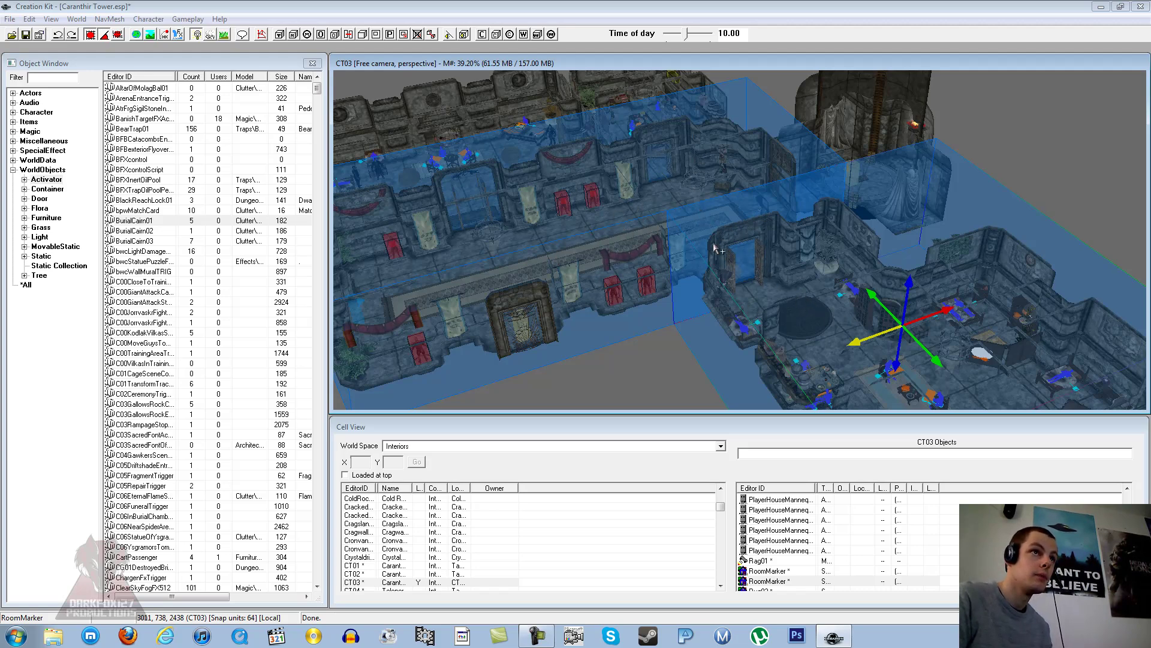
middle_drag(653, 226, 655, 242)
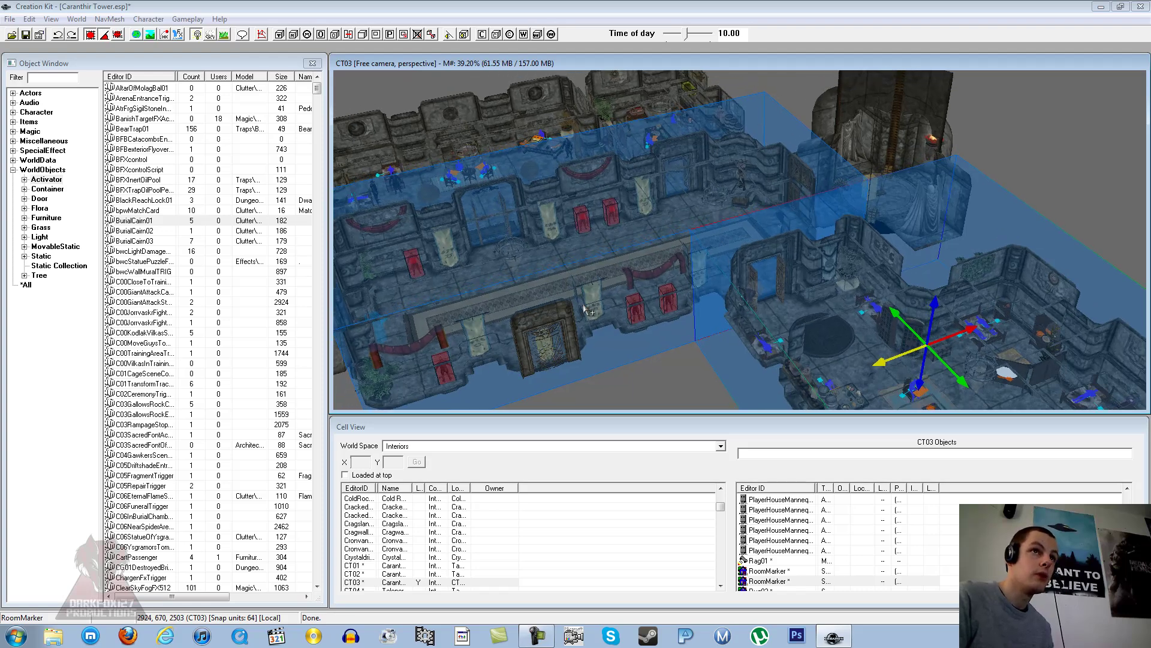
shift+middle_drag(717, 306, 715, 237)
scroll(654, 258, up, 6)
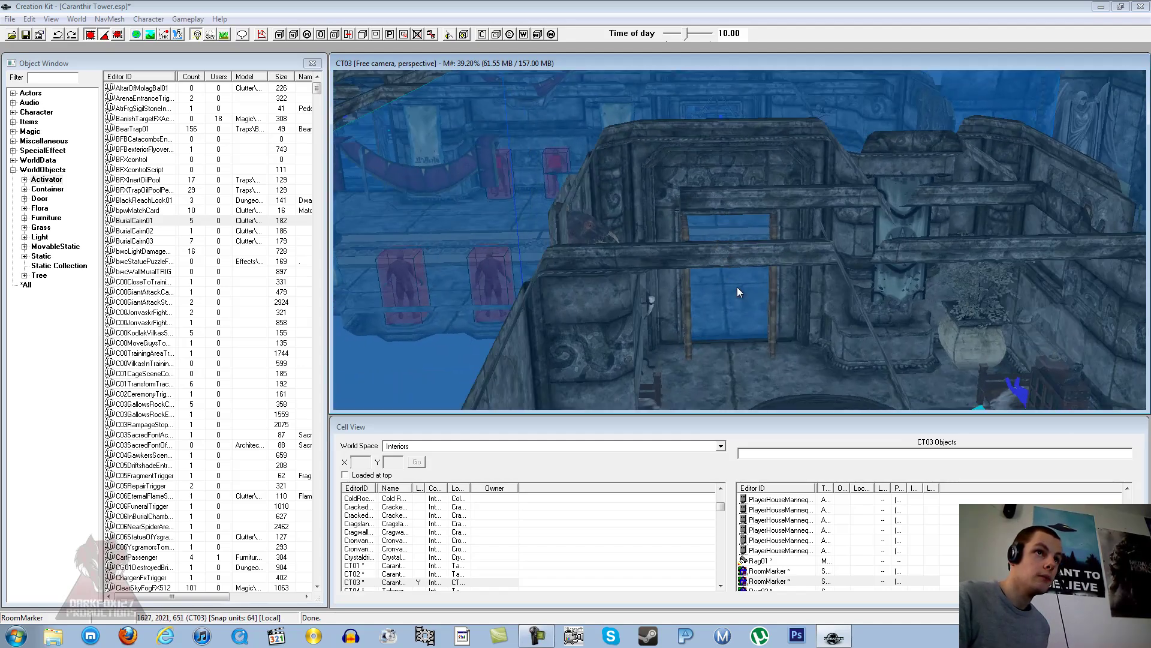
scroll(736, 288, down, 6)
shift+middle_drag(745, 285, 566, 208)
scroll(798, 309, down, 2)
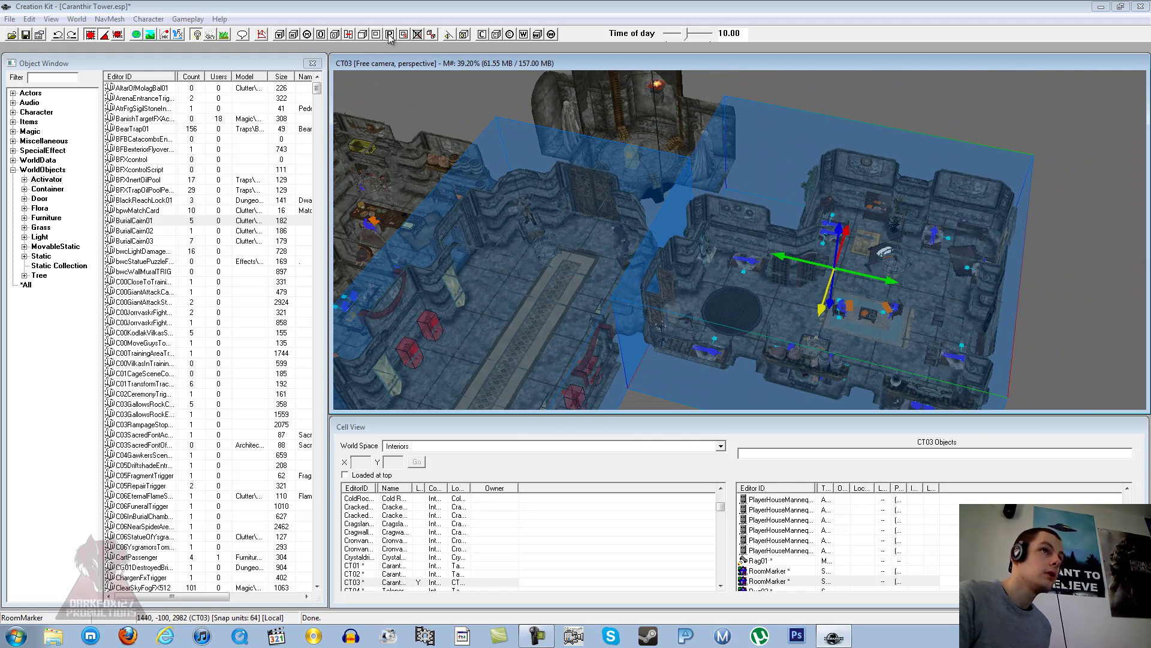
shift+middle_drag(778, 256, 674, 237)
key(g)
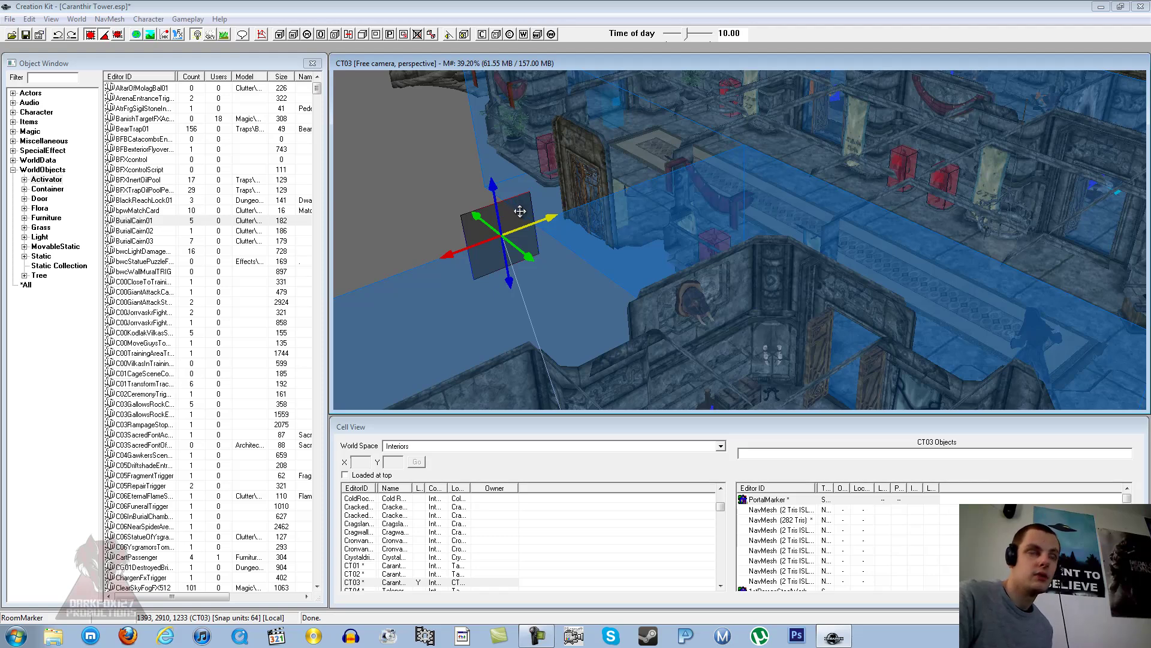
click(574, 262)
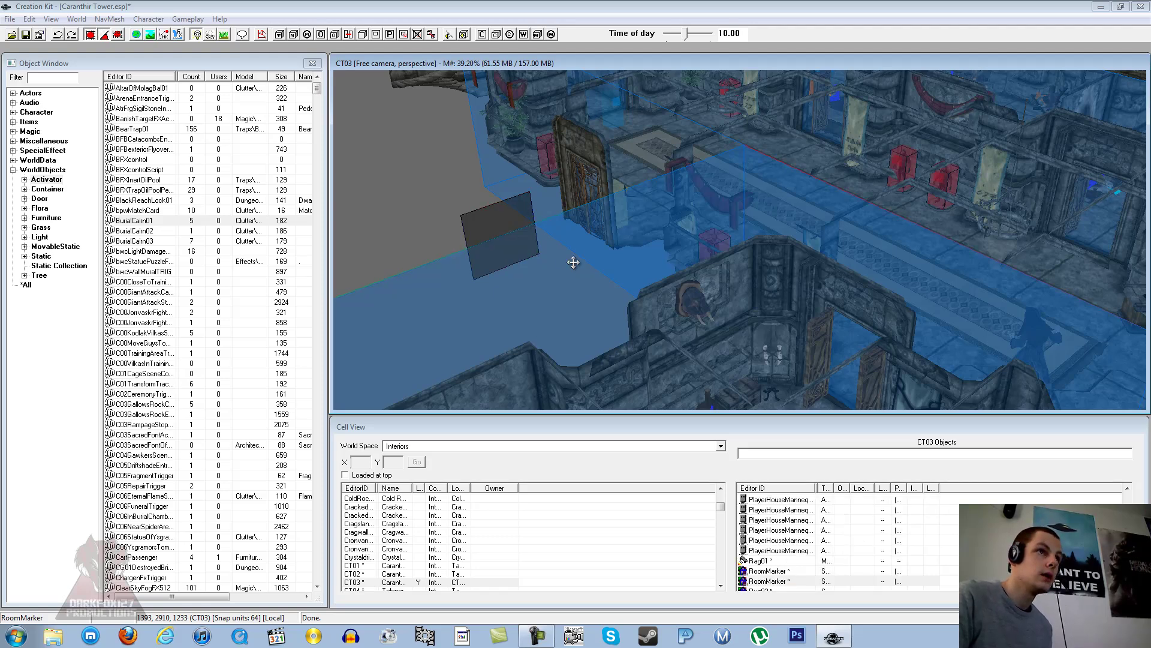
click(519, 216)
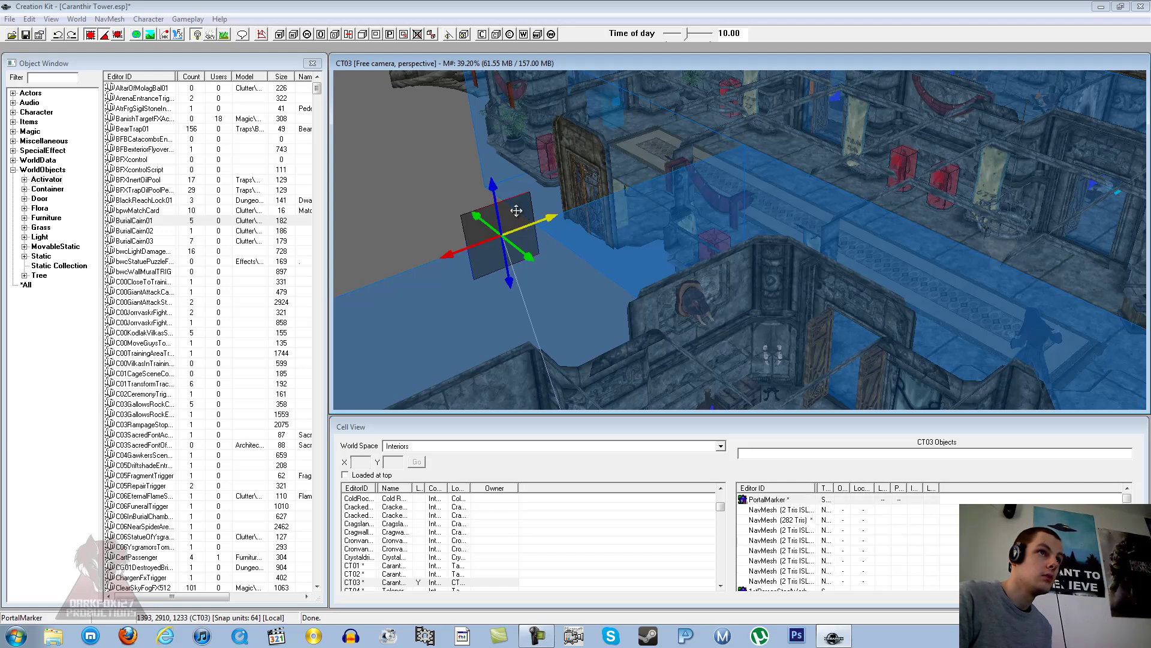
click(534, 225)
click(526, 215)
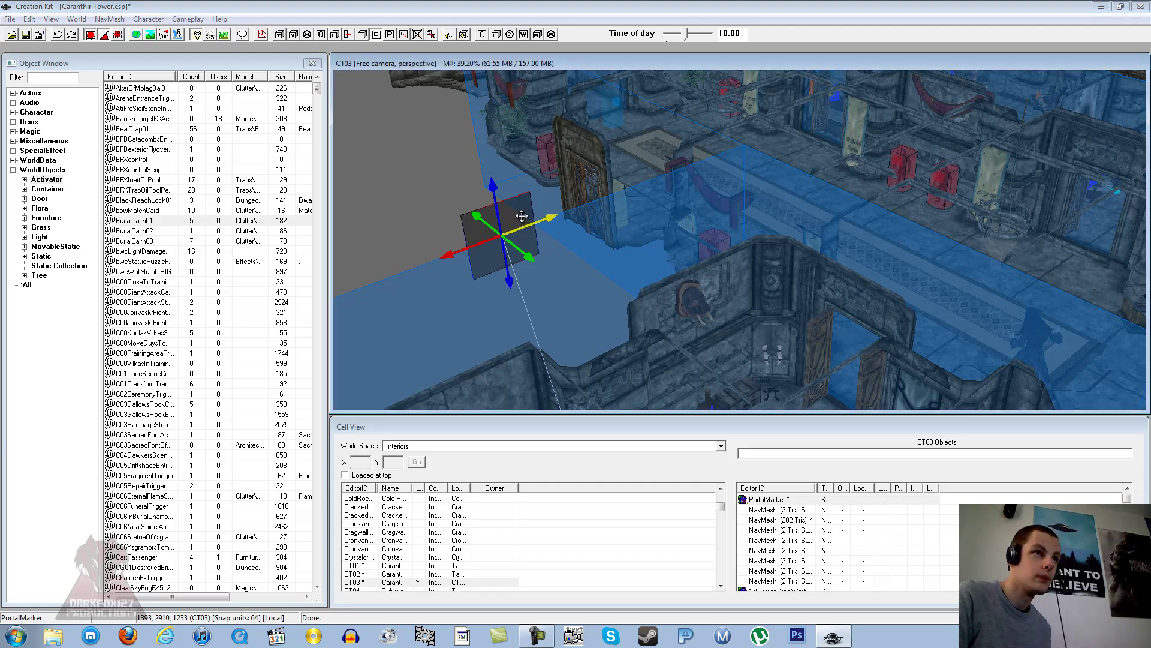
click(837, 222)
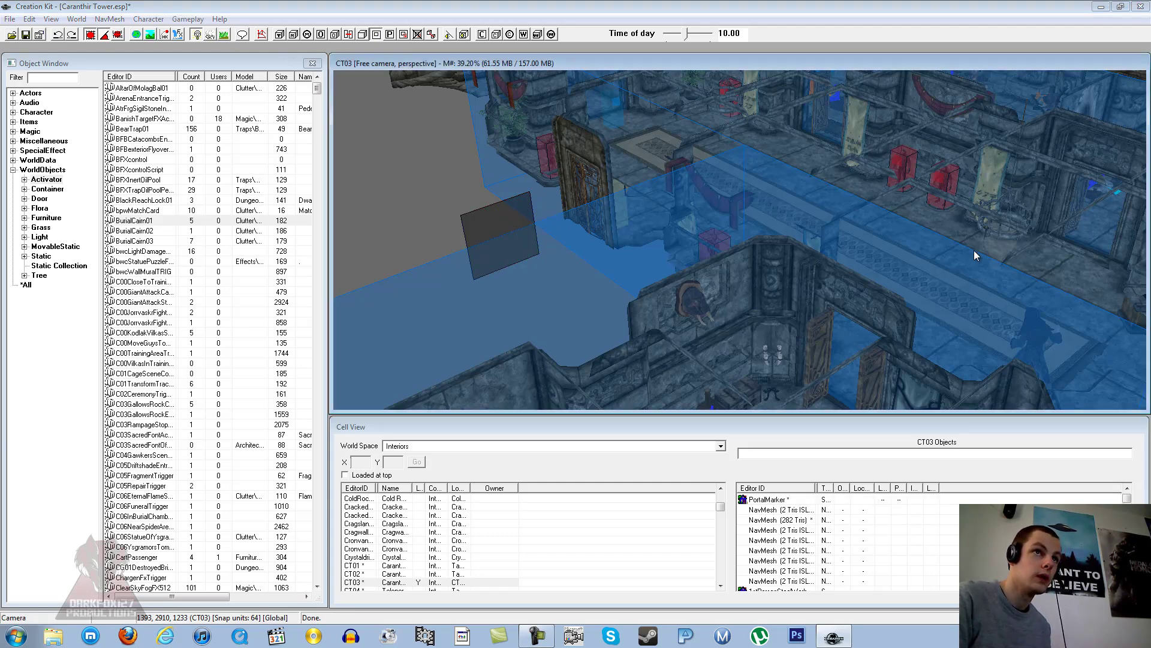
Enlarge the new portal marker upward and sideways toward the doorway between the side room and the hall
click(499, 234)
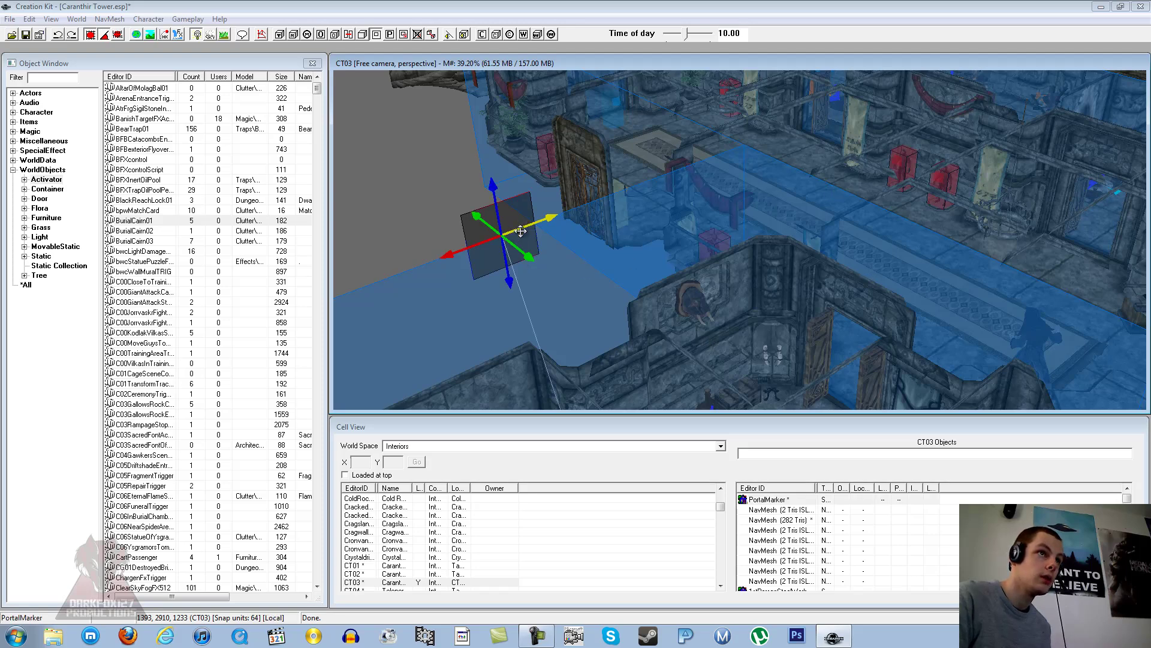
mouse_move(547, 216)
mouse_down()
mouse_move(650, 169)
mouse_move(603, 83)
mouse_up()
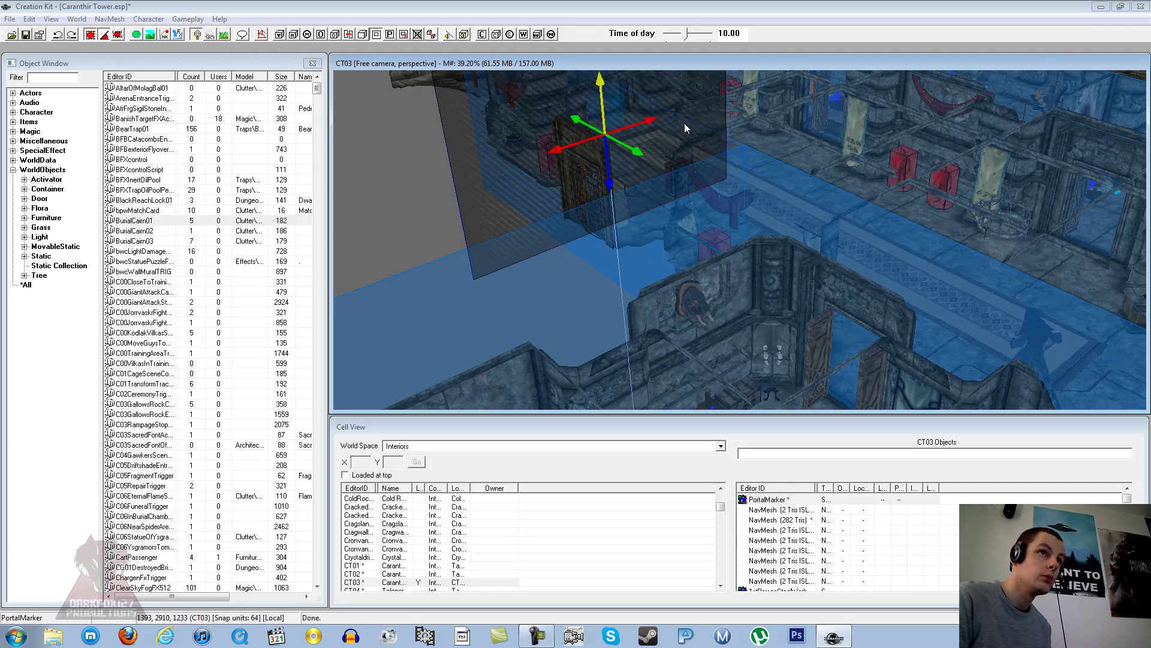
right_drag(685, 120, 720, 123)
mouse_move(680, 138)
shift+middle_down()
mouse_move(700, 149)
mouse_move(690, 150)
mouse_move(715, 200)
shift+middle_up()
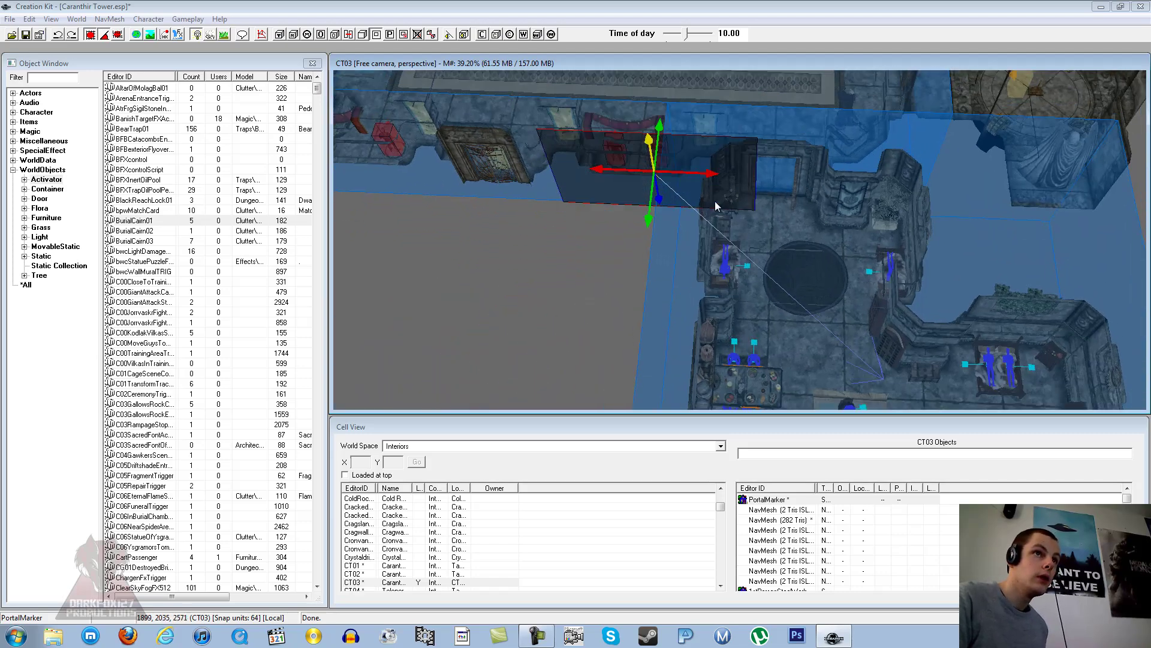
middle_drag(854, 345, 743, 264)
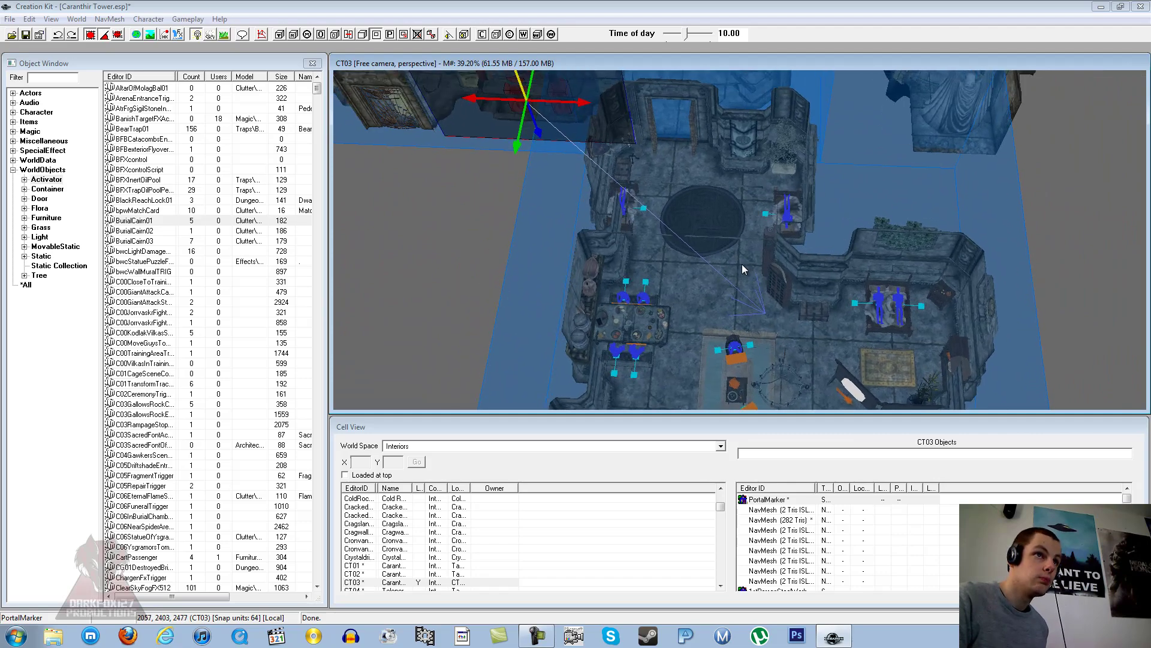
mouse_move(655, 240)
middle_down()
mouse_move(709, 377)
mouse_move(666, 262)
mouse_move(707, 300)
middle_up()
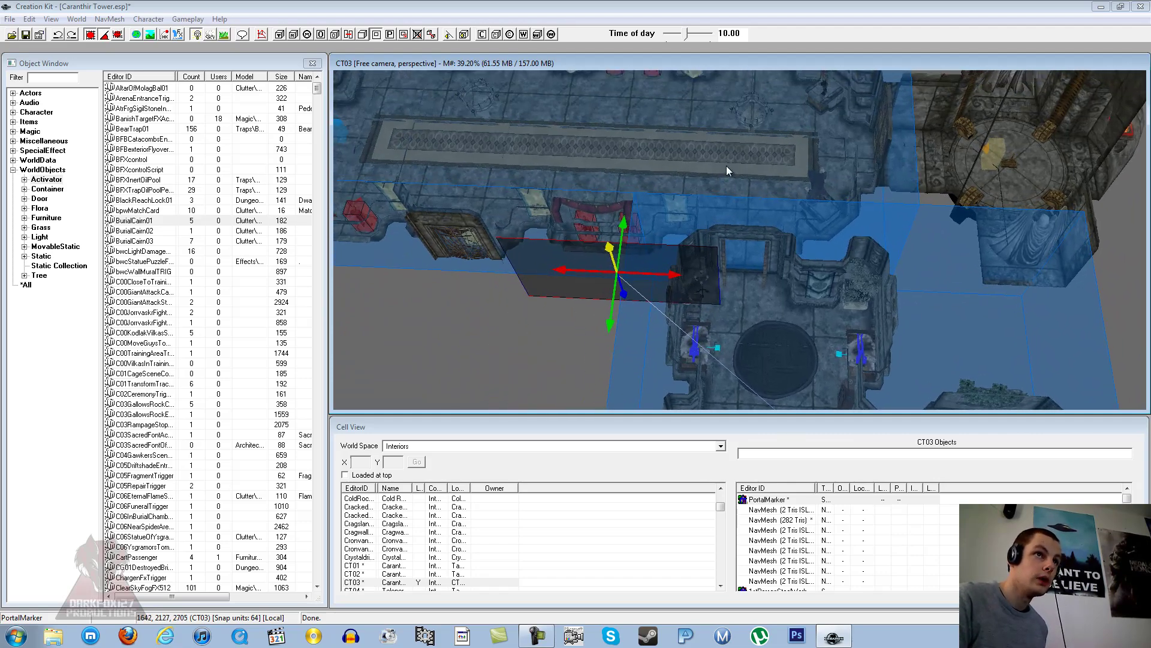
Pull in the portal marker's side beyond the doorway and bring the marker into line with the opening
drag(656, 256, 724, 210)
middle_drag(725, 217, 719, 233)
drag(696, 242, 727, 197)
shift+middle_drag(727, 197, 706, 271)
scroll(715, 204, up, 6)
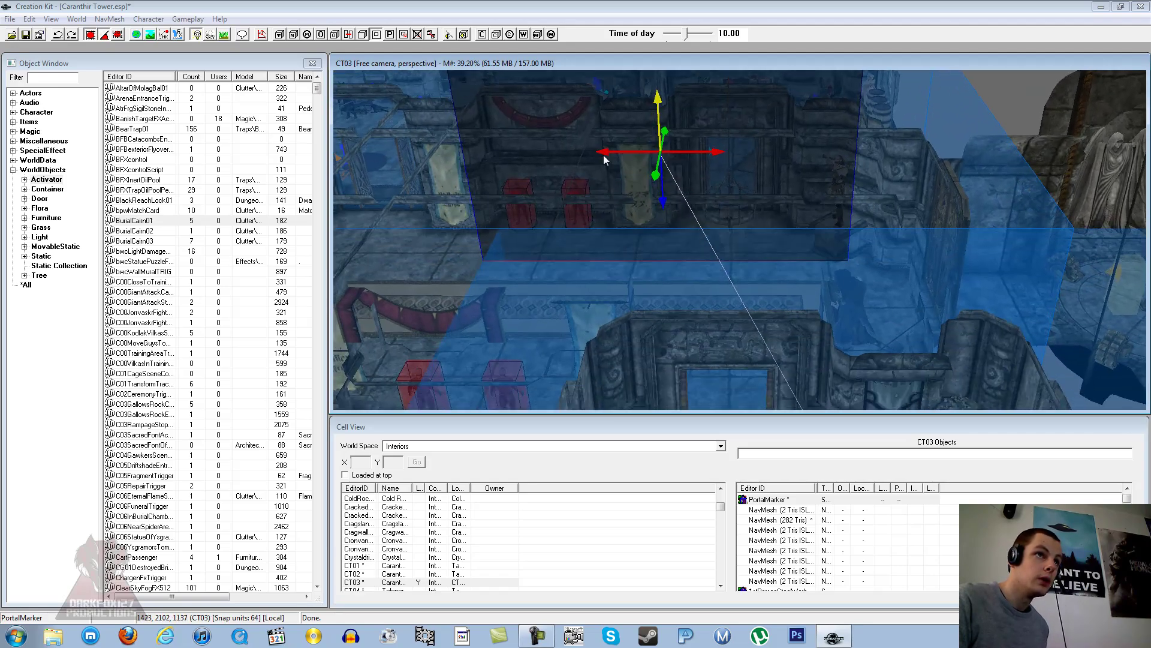
drag(602, 153, 606, 153)
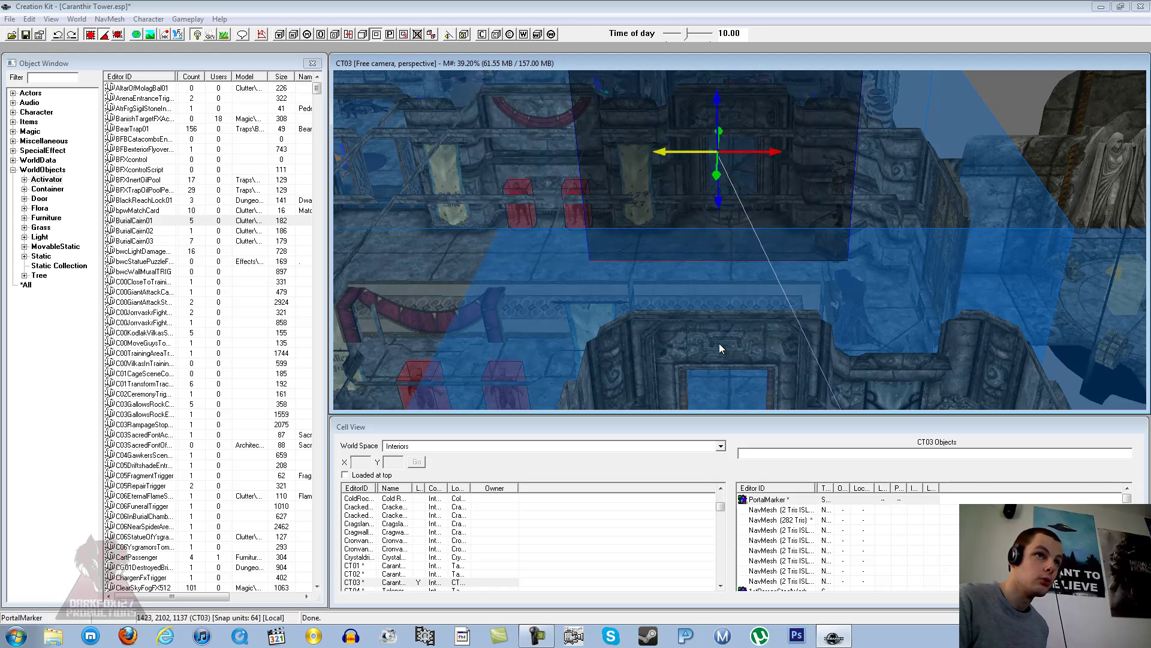
mouse_move(662, 155)
mouse_down()
mouse_move(812, 158)
mouse_move(772, 150)
mouse_move(757, 125)
mouse_move(761, 254)
mouse_move(737, 329)
mouse_up()
Extend the portal marker's lower edge to the doorway's threshold and trim its side to the door frame
middle_drag(738, 329, 710, 274)
scroll(691, 300, up, 4)
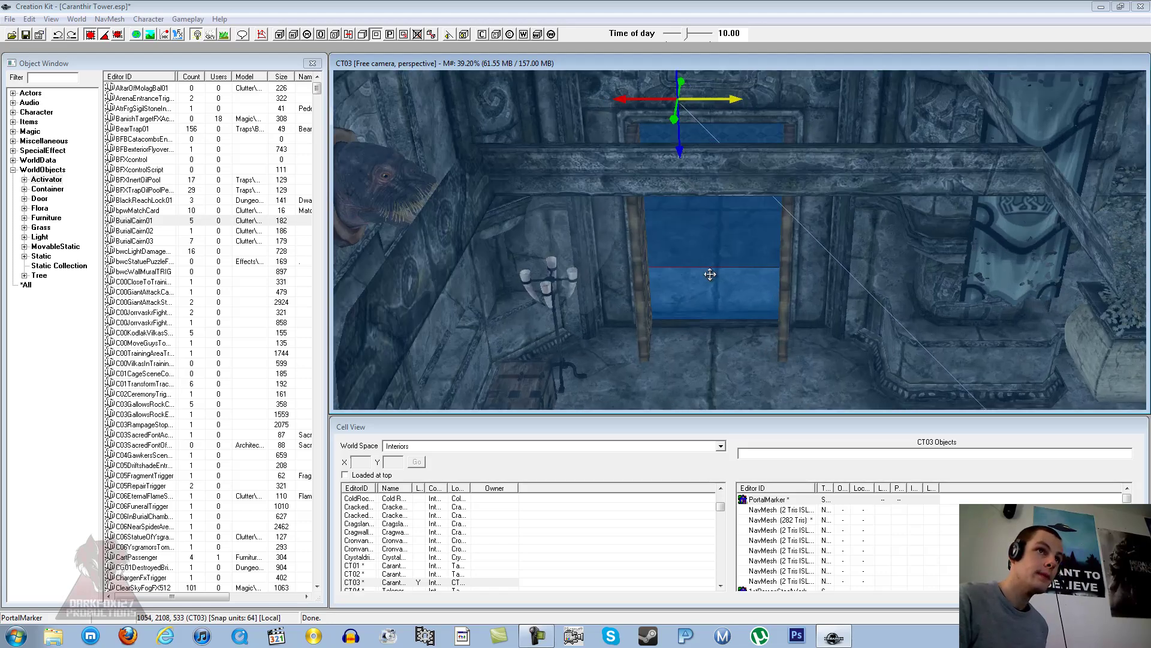
scroll(711, 268, up, 3)
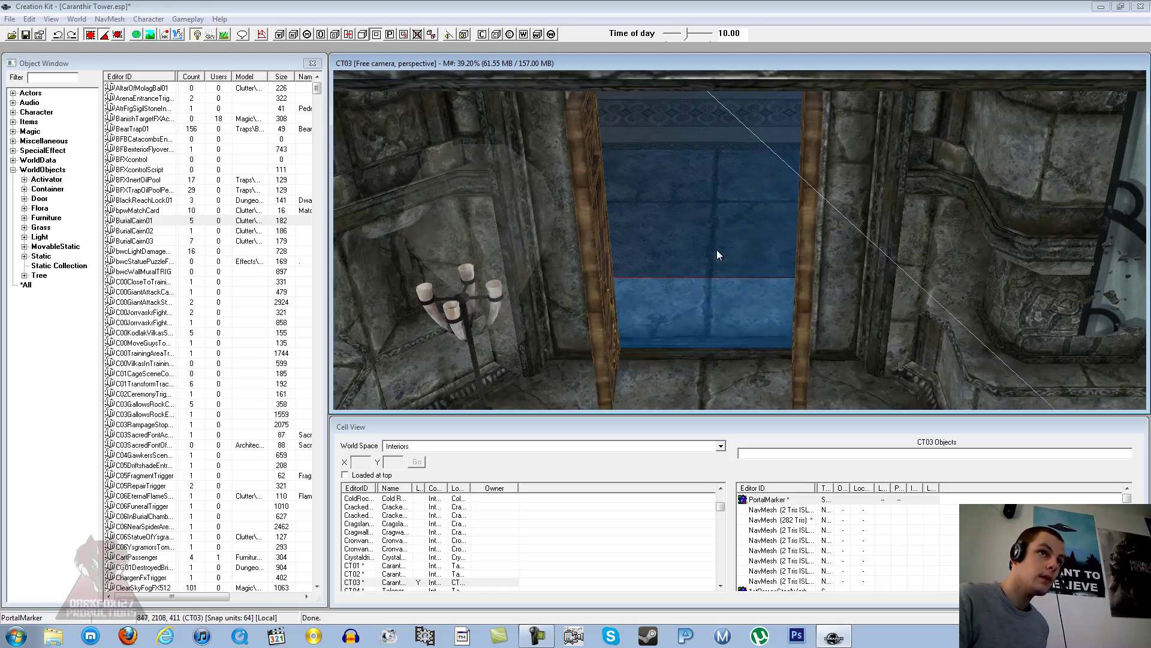
drag(718, 260, 717, 270)
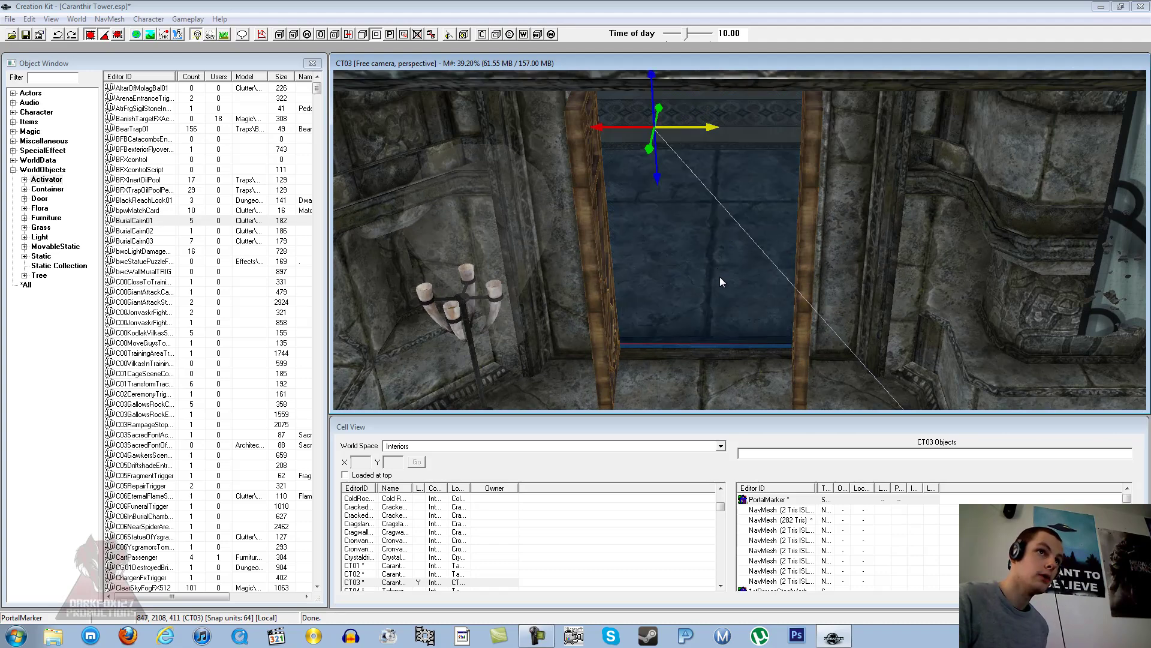
scroll(716, 244, down, 4)
shift+middle_drag(679, 206, 686, 249)
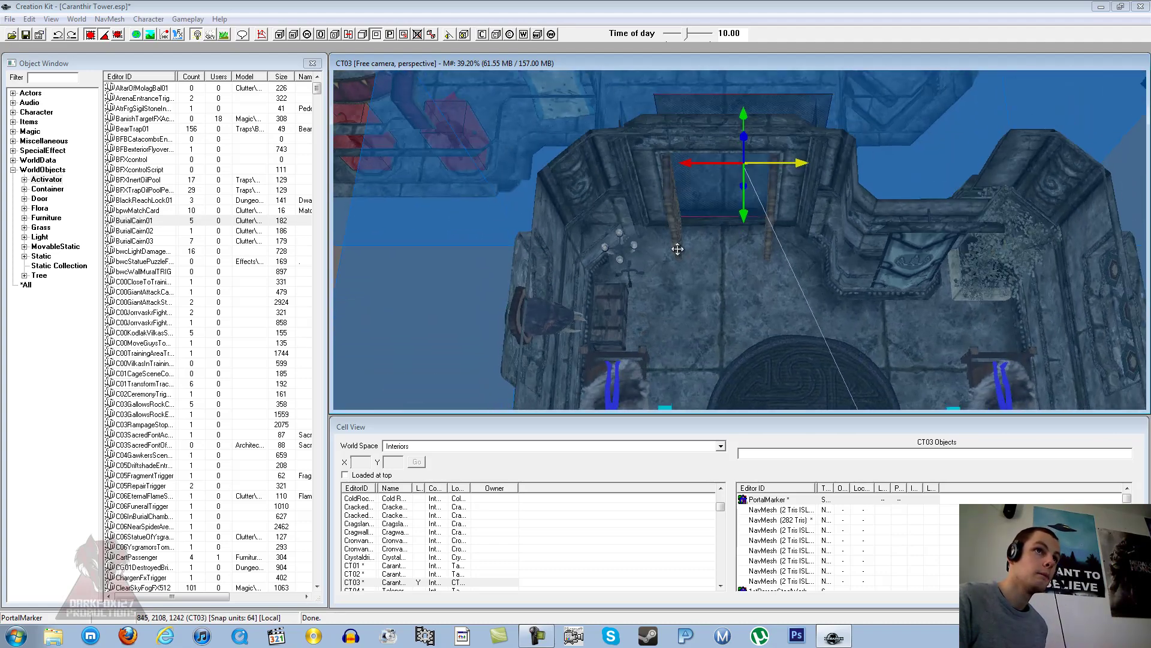
drag(802, 239, 782, 232)
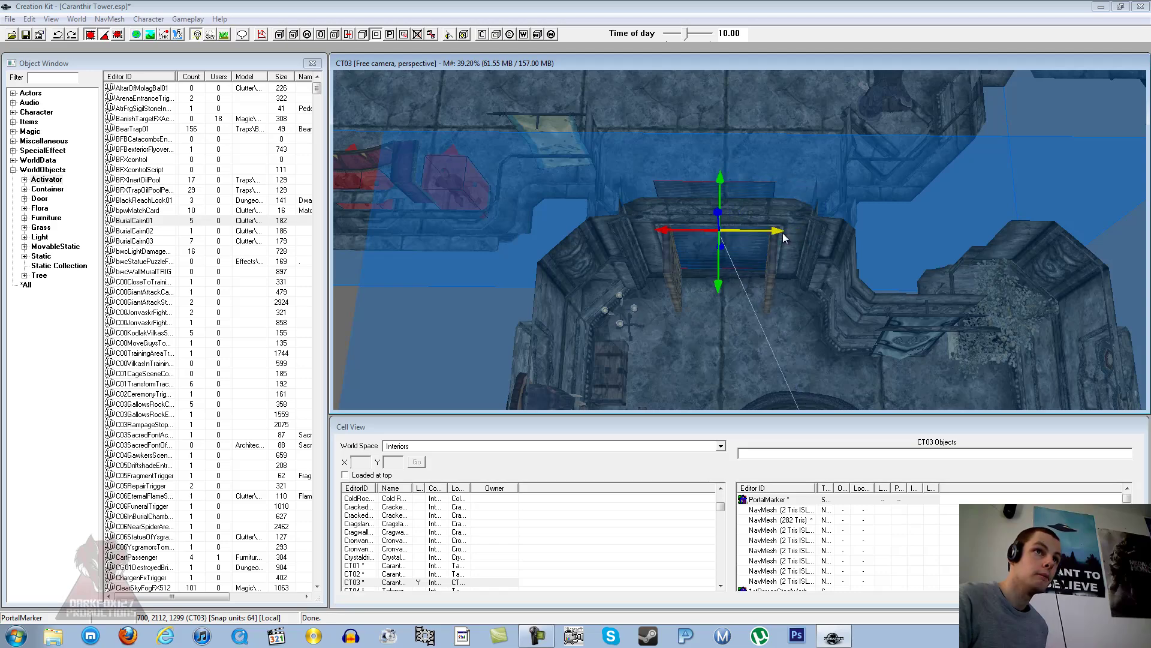
Adjust the portal marker's upper edge to match the top of the doorway
shift+middle_drag(721, 191, 725, 139)
scroll(704, 191, up, 4)
middle_drag(704, 192, 711, 231)
scroll(710, 232, up, 4)
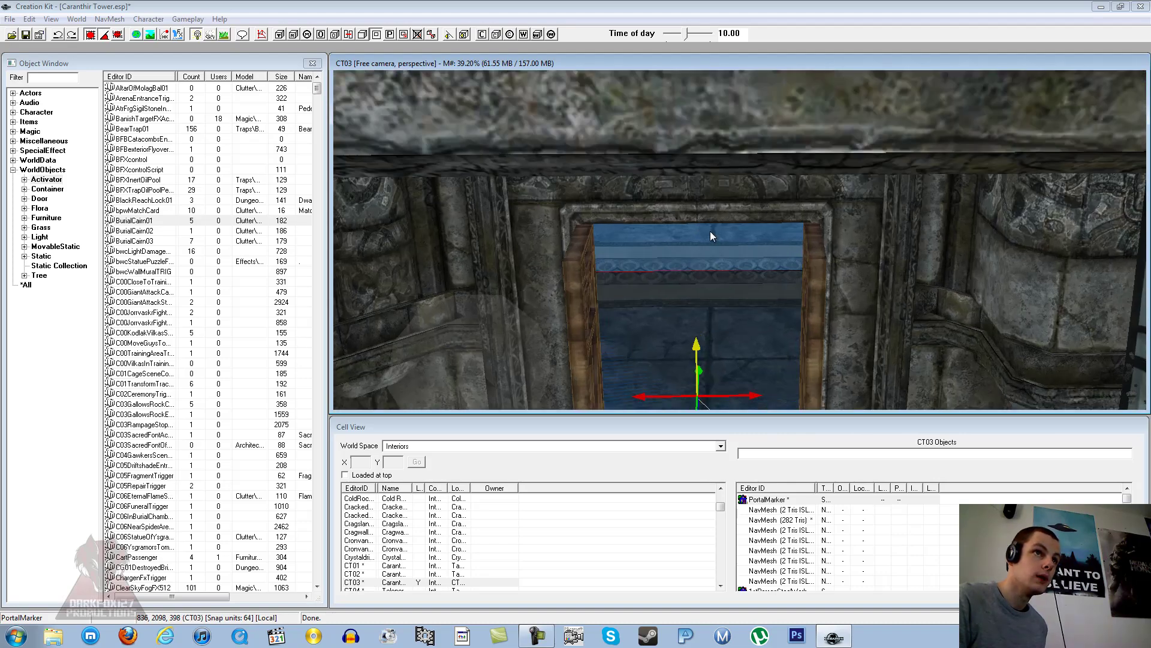
drag(682, 319, 682, 295)
scroll(679, 278, down, 5)
mouse_move(678, 275)
shift+middle_down()
mouse_move(704, 255)
mouse_move(663, 269)
shift+middle_up()
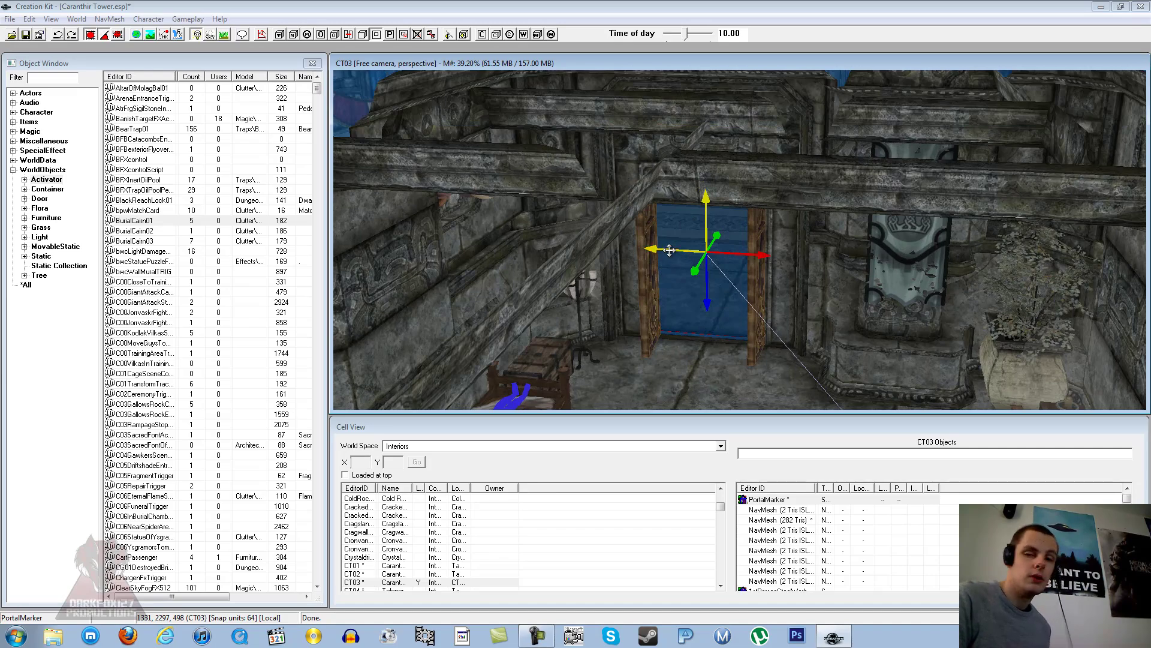
Examine the fitted portal marker and how it links the side room's marker to the hall's marker
mouse_move(689, 241)
middle_down()
mouse_move(752, 231)
mouse_move(761, 258)
mouse_move(909, 244)
middle_up()
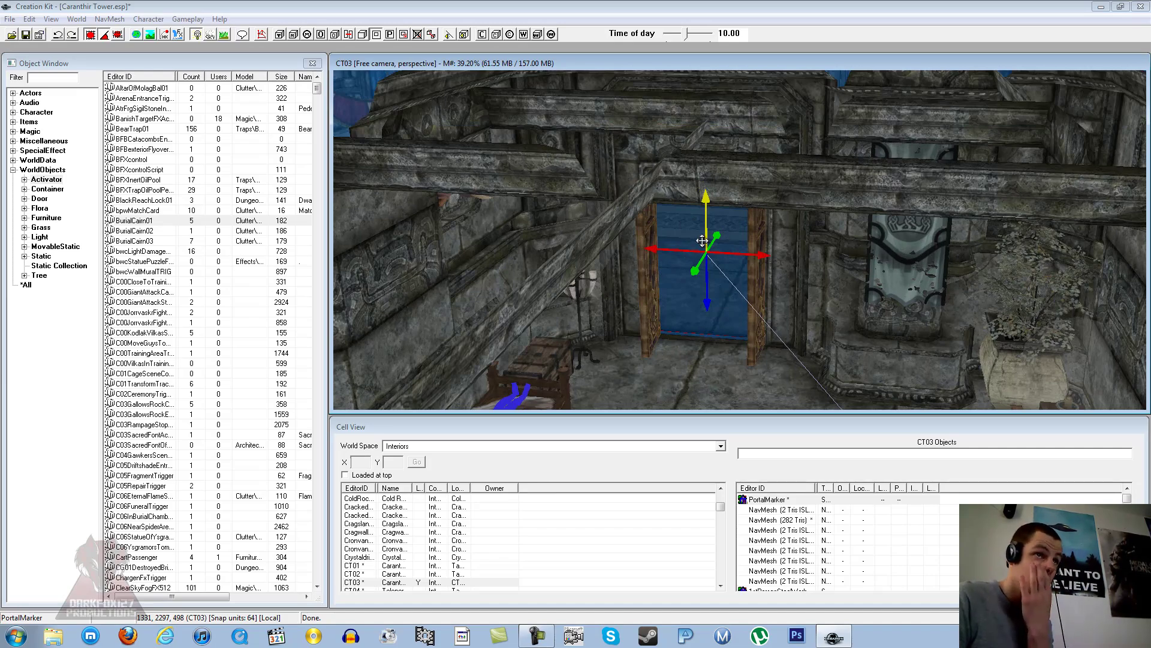
scroll(698, 232, down, 5)
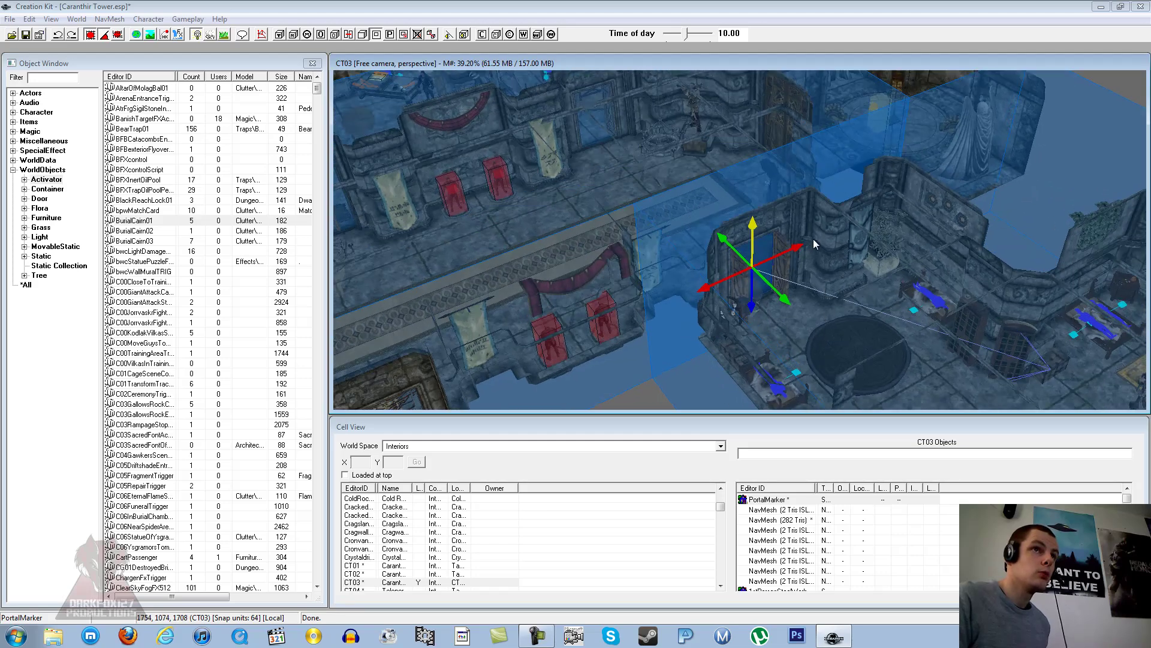
middle_drag(813, 239, 729, 210)
scroll(729, 210, down, 2)
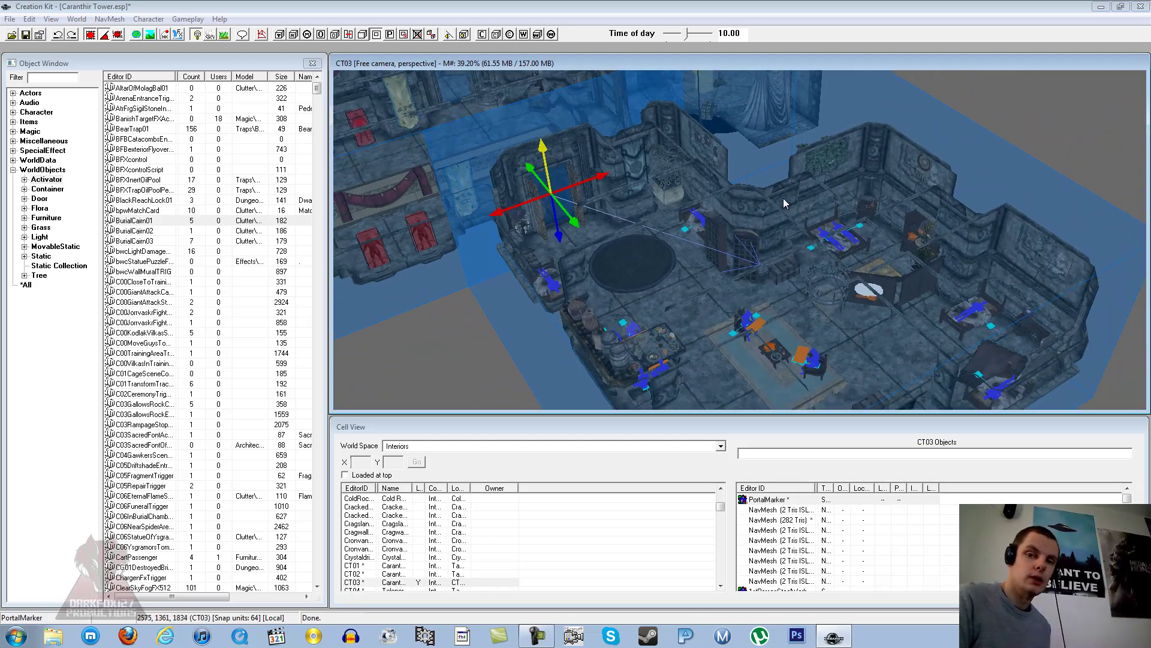
middle_drag(795, 197, 821, 207)
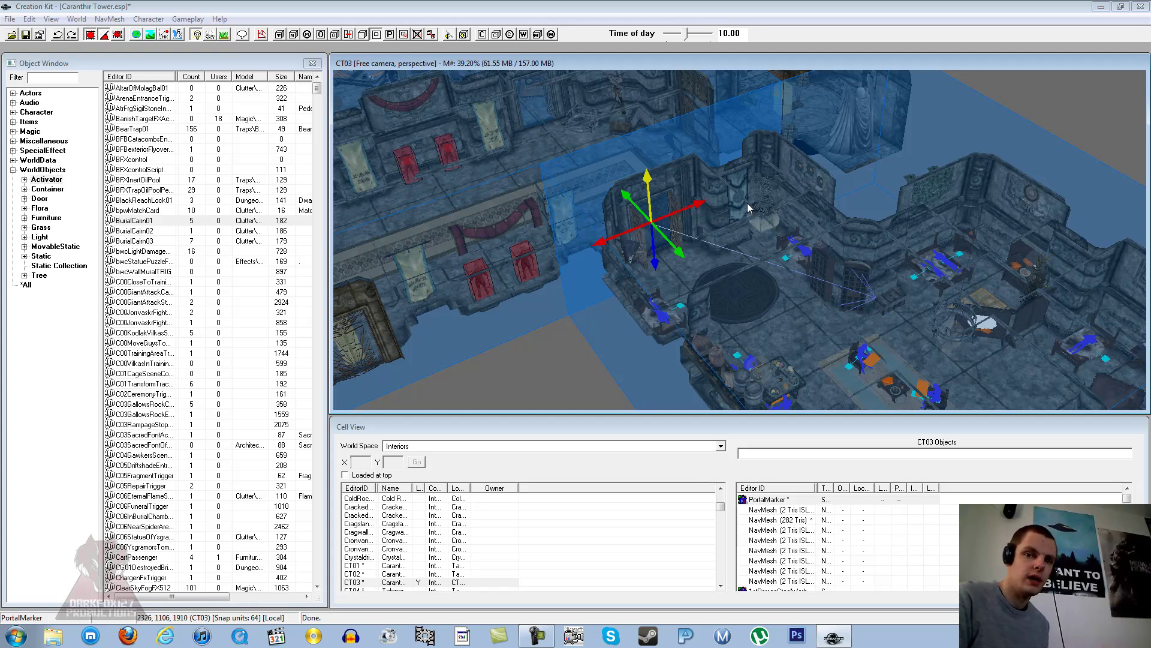
middle_drag(746, 228, 750, 187)
middle_drag(804, 335, 820, 290)
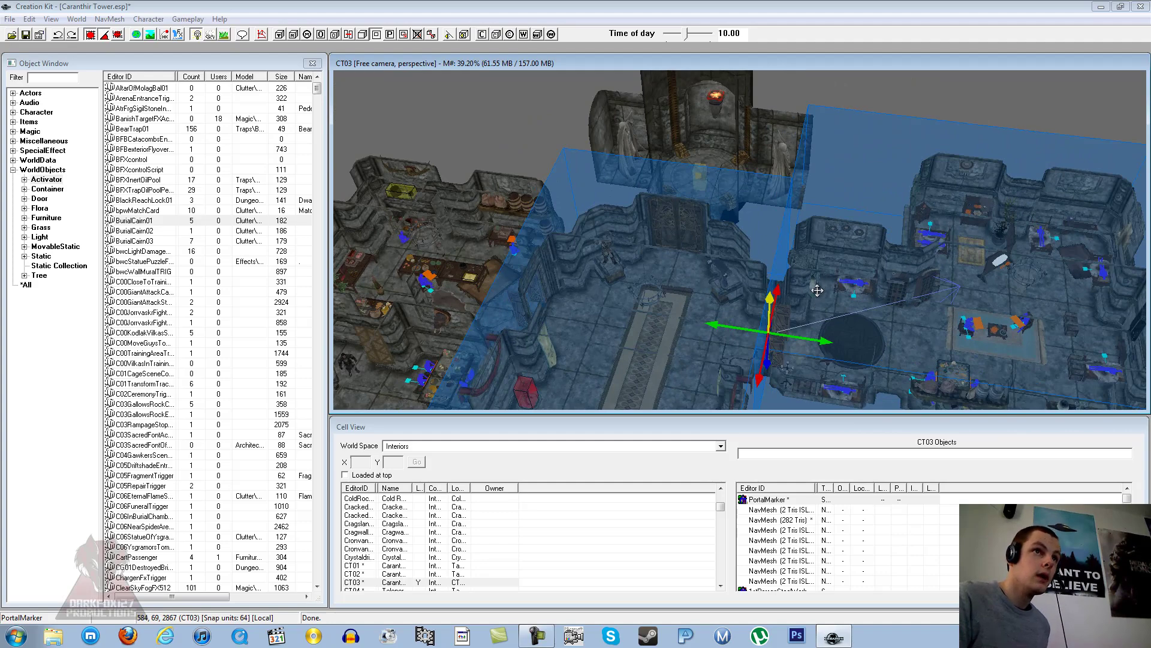
middle_drag(676, 274, 803, 276)
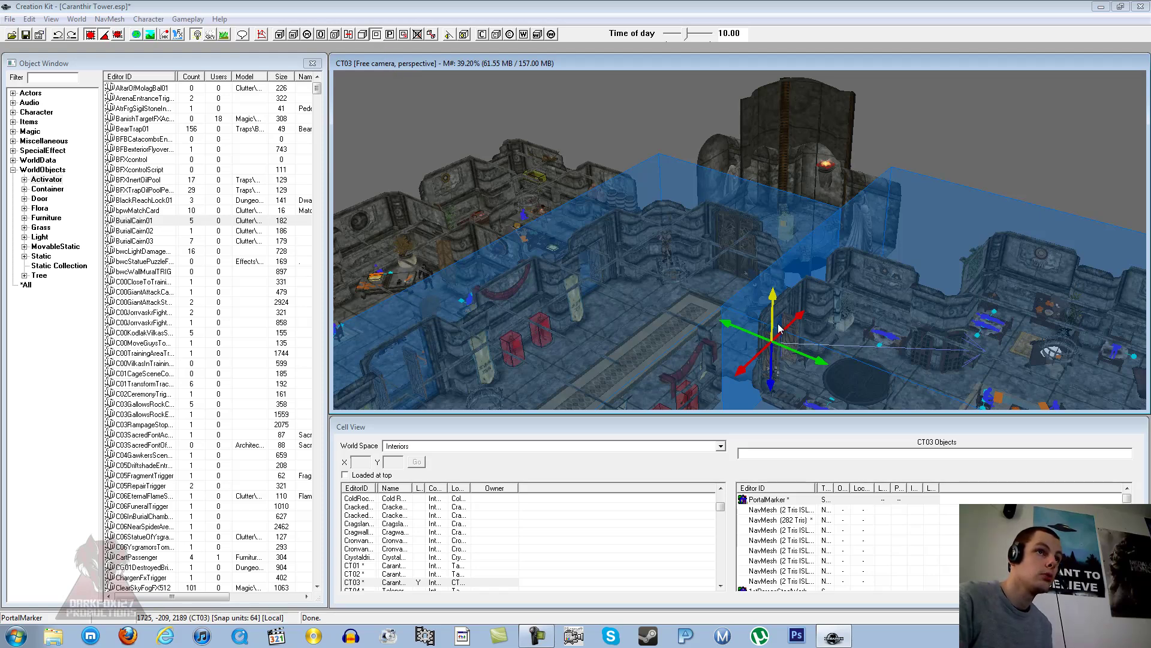
Examine how the side room's and hall's markers are joined through the portal at the doorway
click(377, 37)
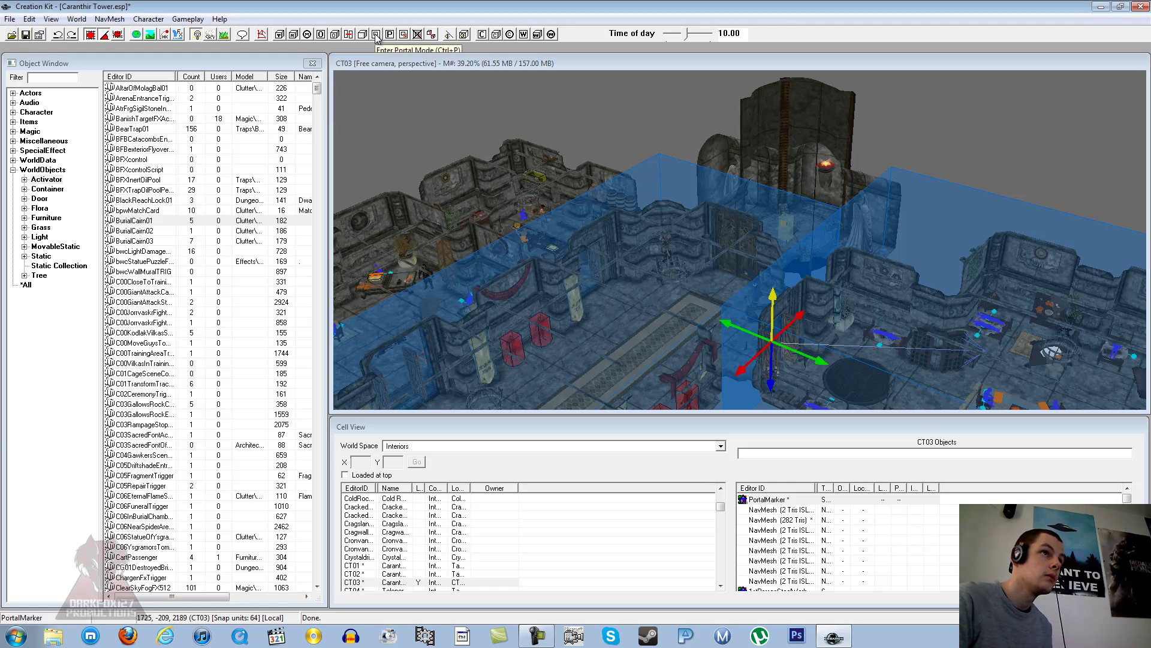
ctrl+click(639, 260)
shift+middle_drag(638, 258, 663, 308)
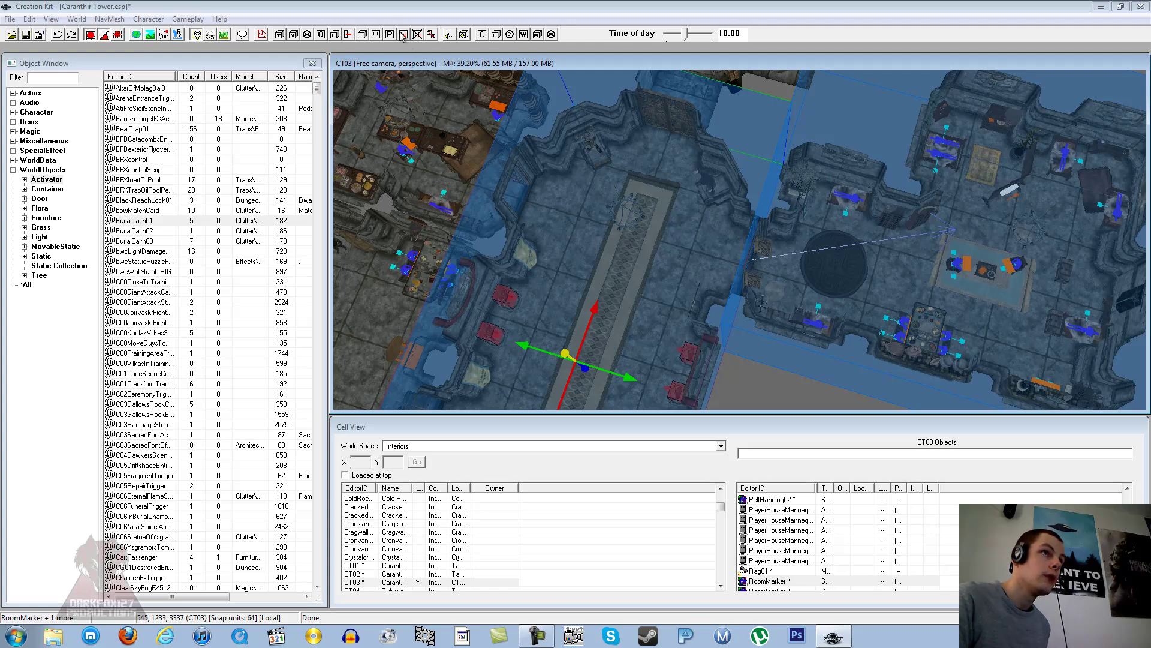
middle_drag(650, 231, 668, 215)
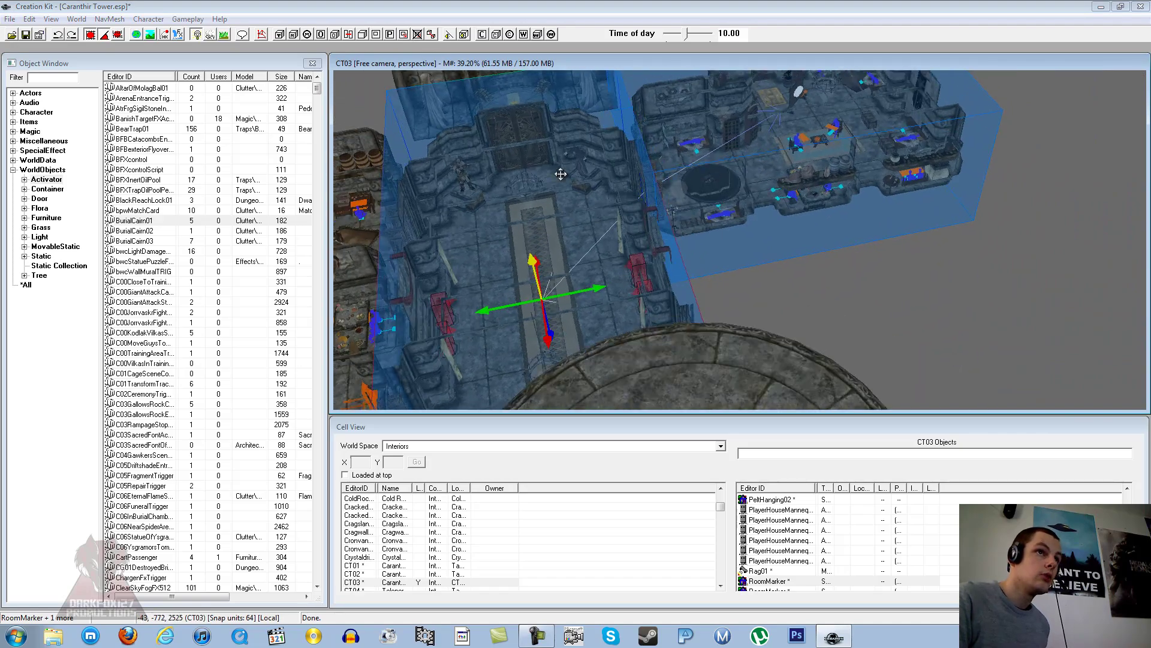
shift+middle_drag(705, 148, 763, 385)
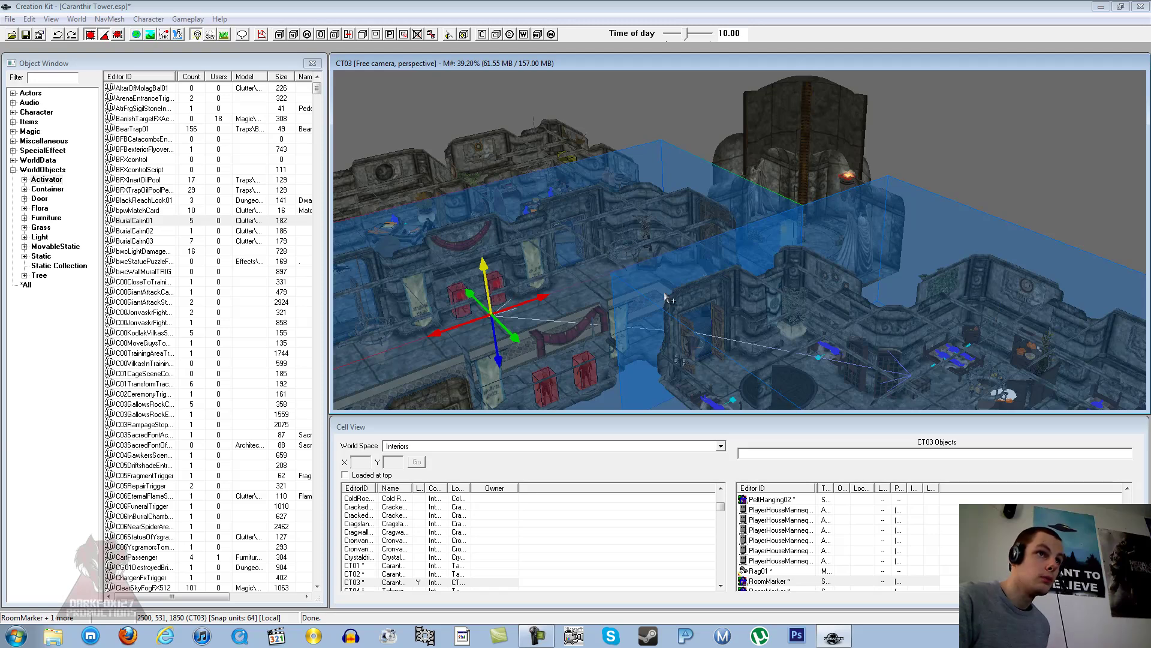
shift+middle_drag(752, 358, 724, 244)
Duplicate the hall's room marker and place the copy over the entry chamber beyond the hall's far end
click(746, 249)
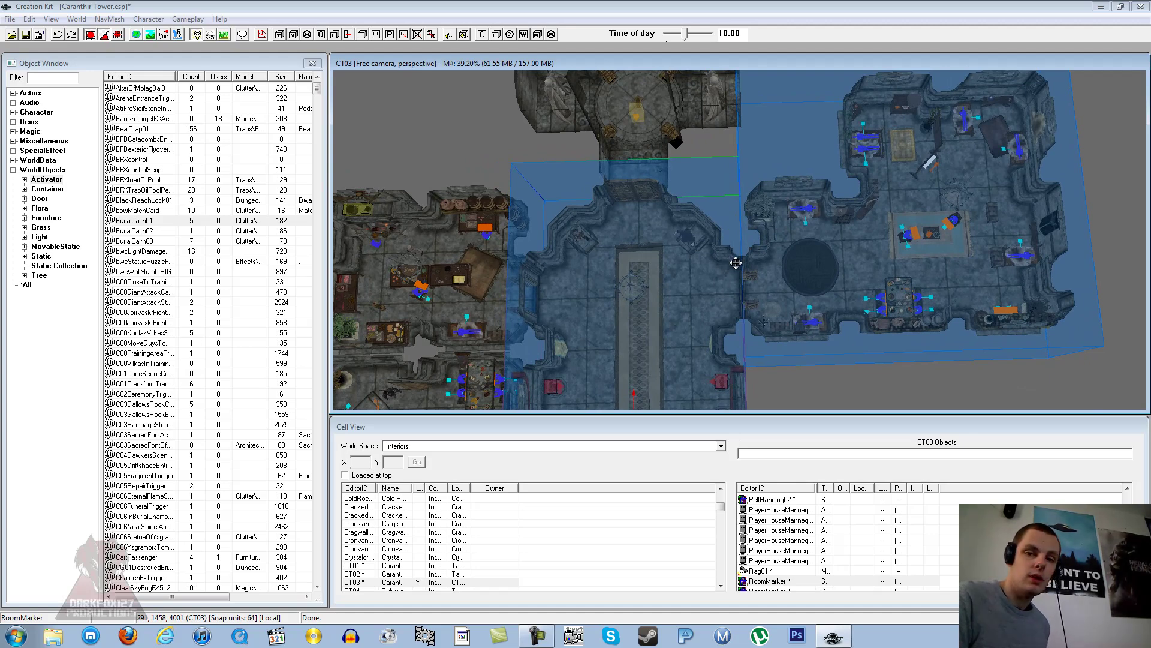
mouse_move(741, 271)
middle_down()
mouse_move(828, 300)
mouse_move(748, 257)
middle_up()
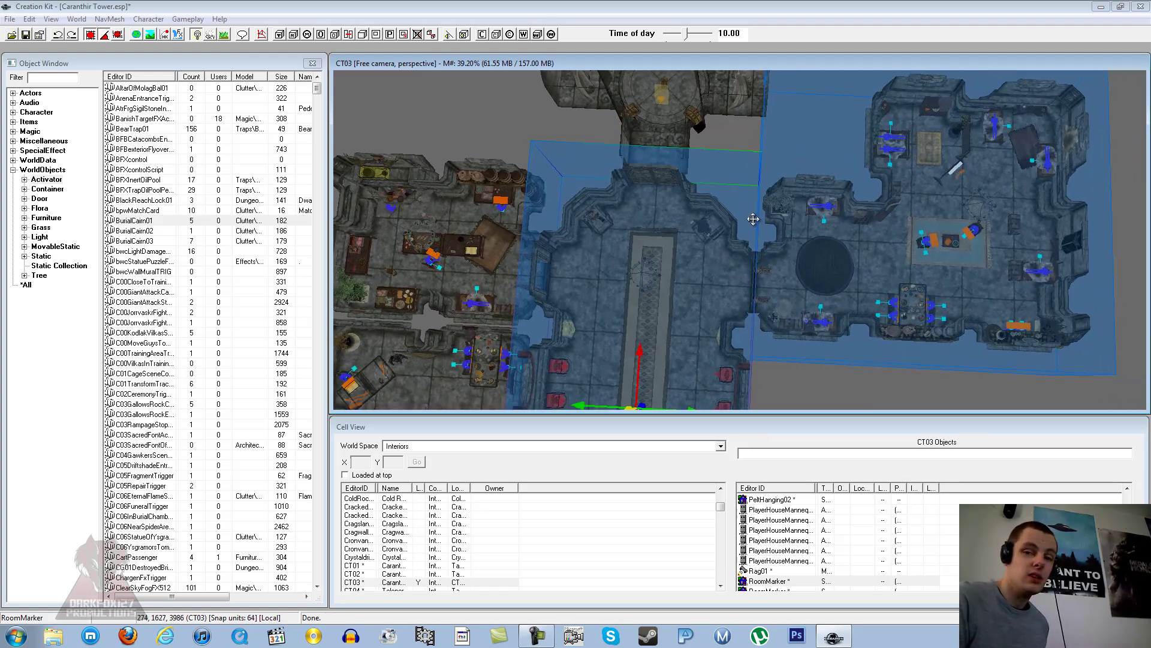
middle_drag(718, 239, 750, 218)
scroll(738, 243, down, 2)
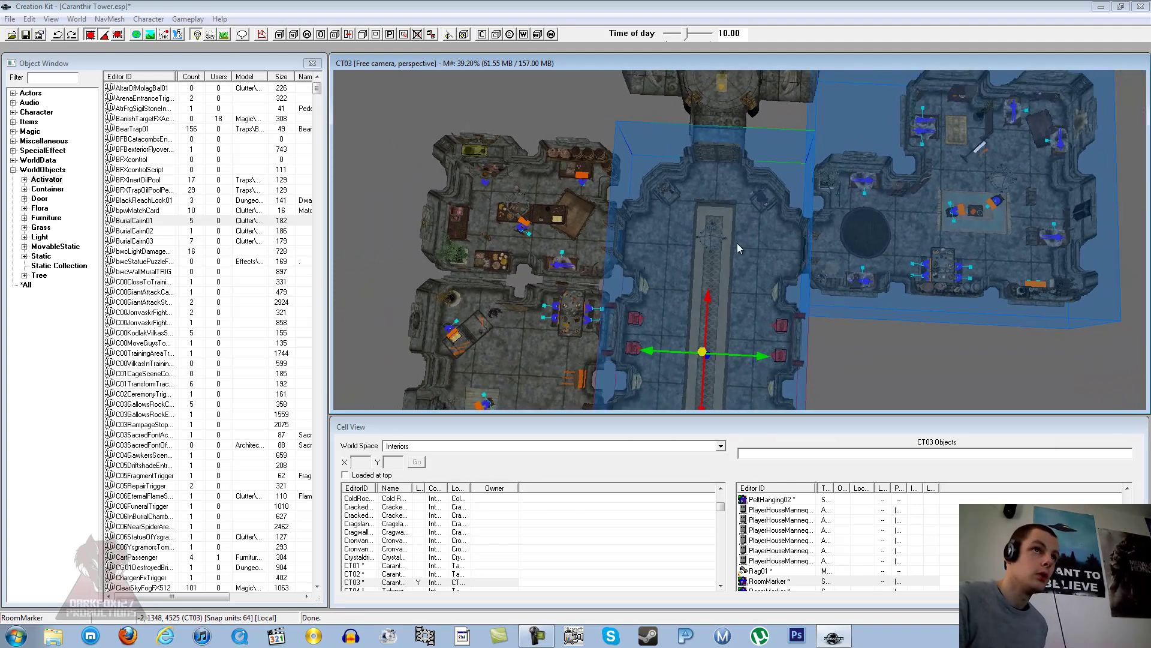
scroll(737, 240, down, 5)
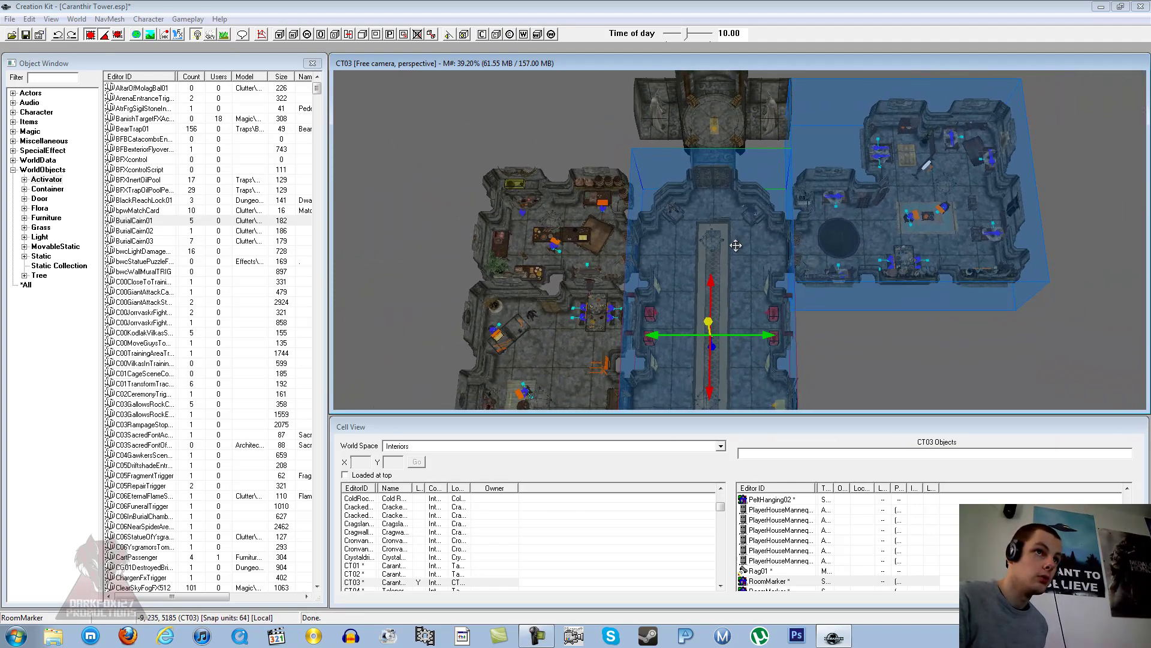
middle_drag(738, 242, 739, 266)
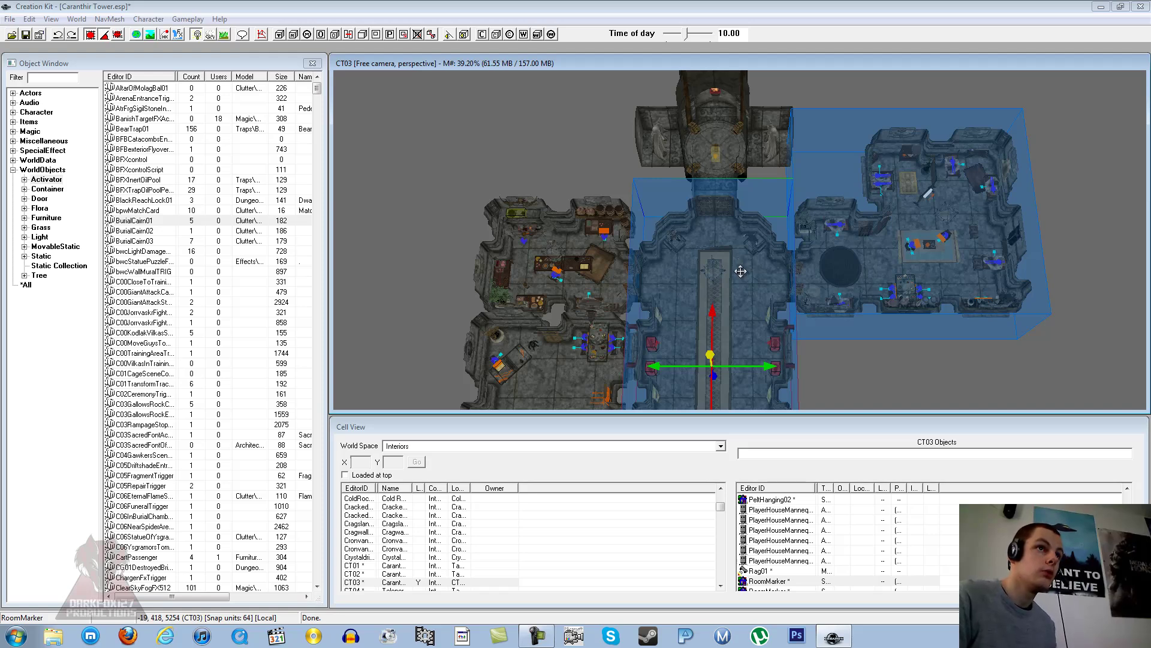
drag(738, 294, 727, 178)
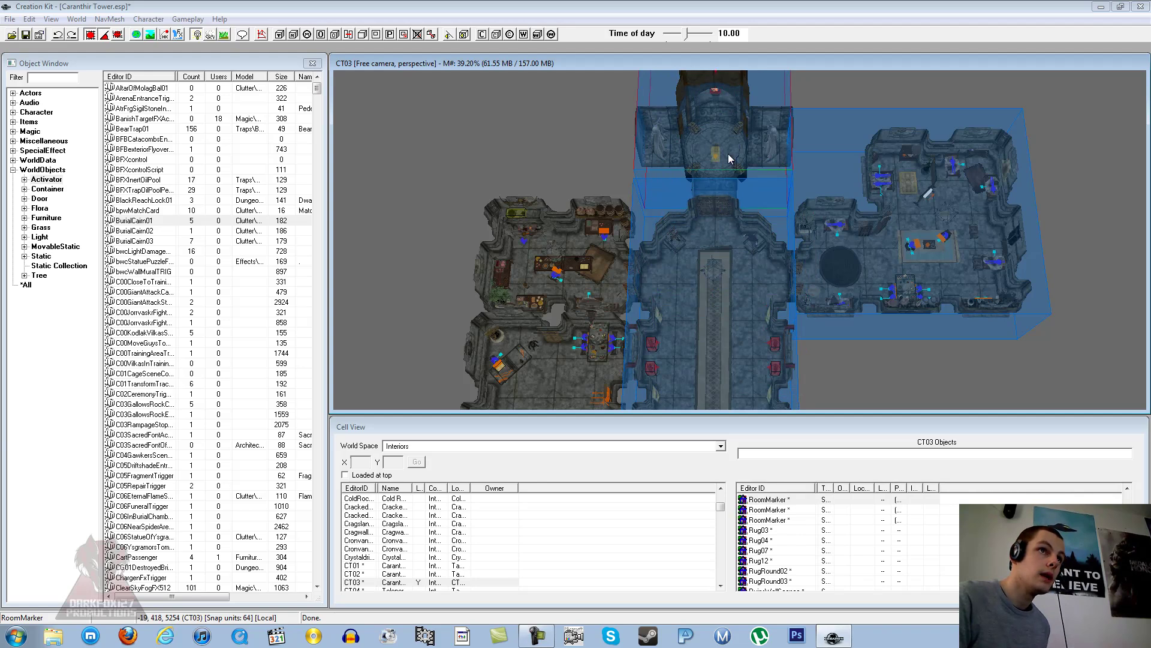
Shorten the copied room marker's far end so that it fits around the entry chamber
shift+middle_drag(732, 265, 734, 310)
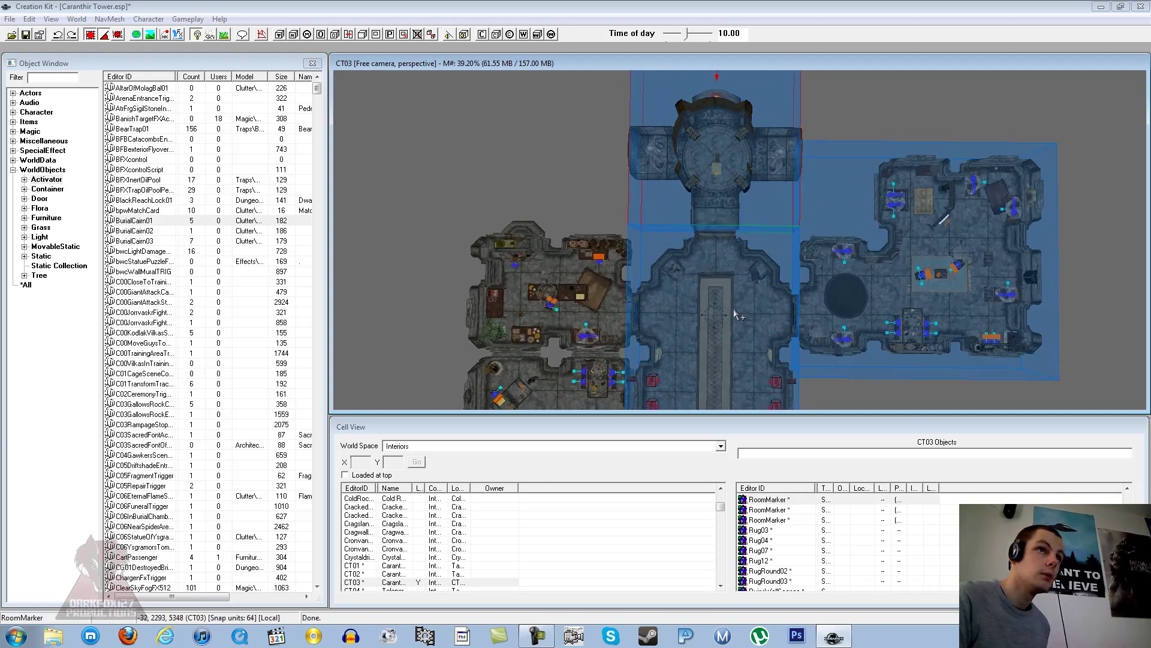
click(732, 271)
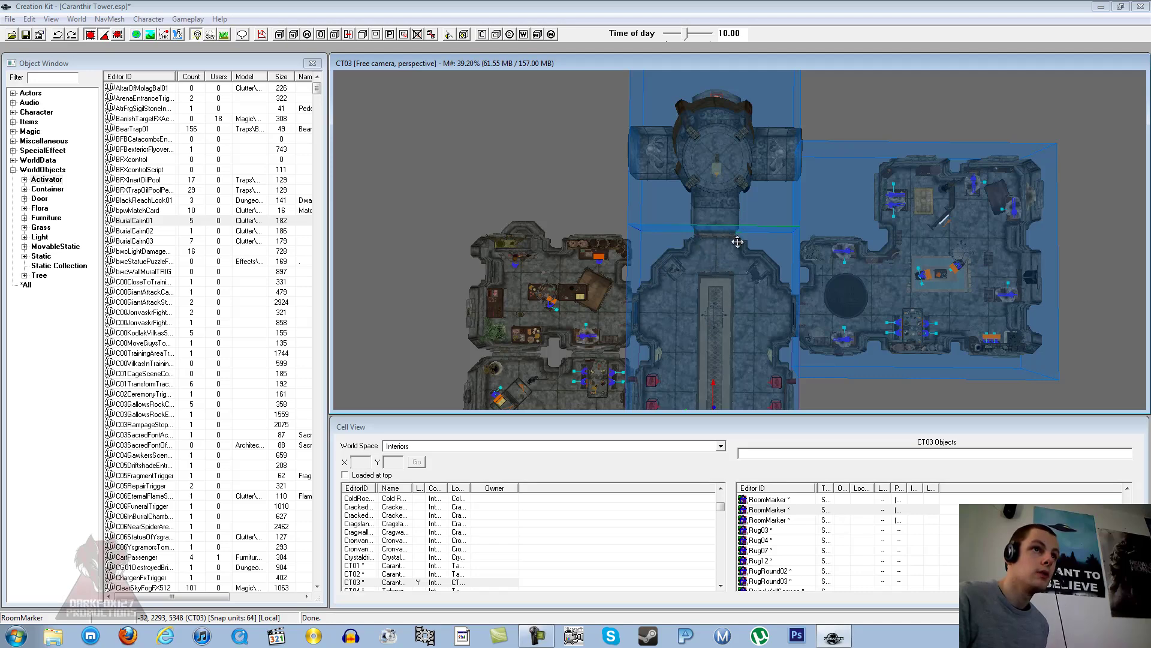
middle_drag(738, 242, 737, 264)
mouse_move(766, 307)
shift+middle_down()
mouse_move(728, 257)
mouse_move(756, 279)
mouse_move(753, 308)
mouse_move(745, 287)
shift+middle_up()
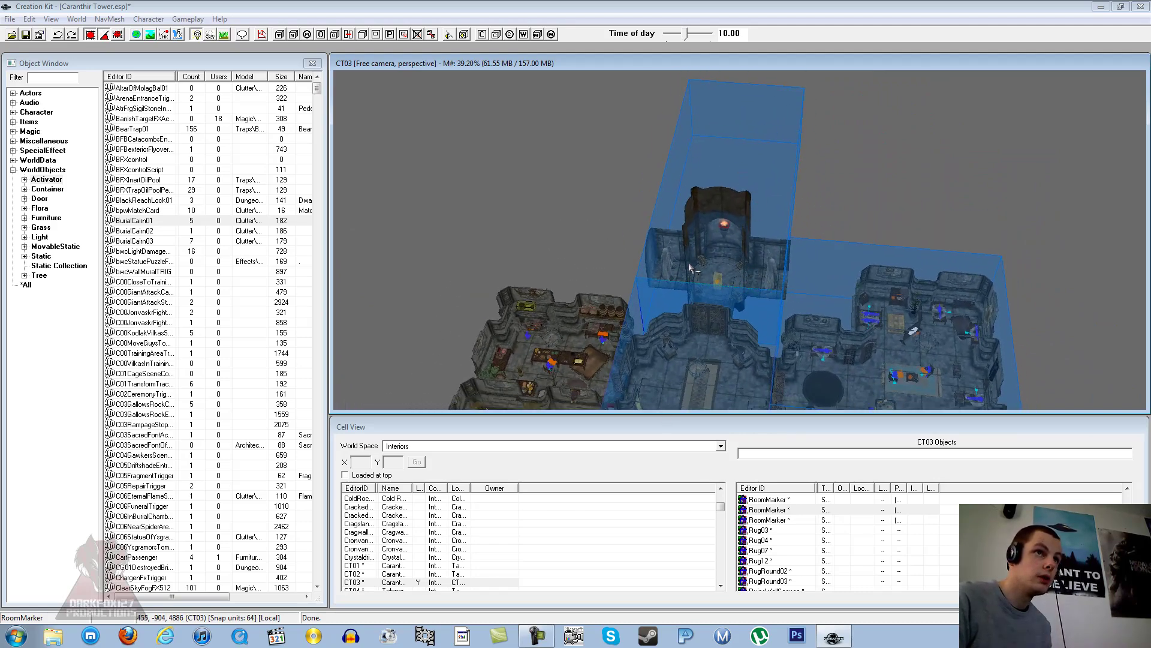
middle_drag(787, 332, 713, 258)
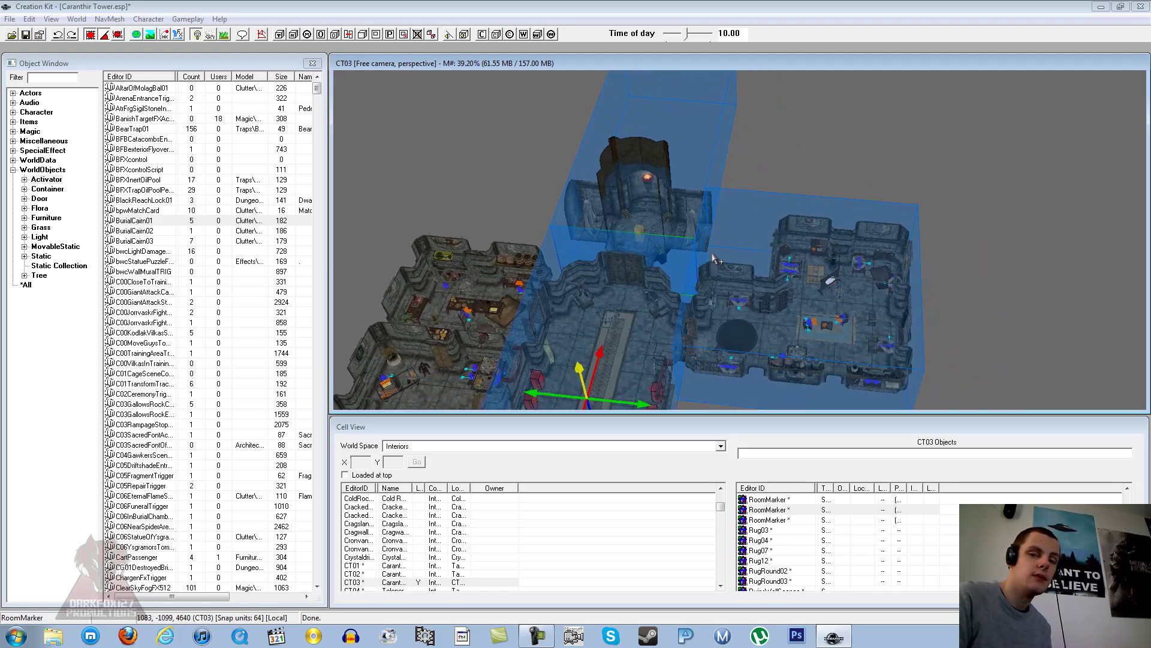
middle_drag(673, 189, 683, 240)
click(685, 173)
drag(675, 160, 657, 221)
middle_drag(678, 204, 690, 248)
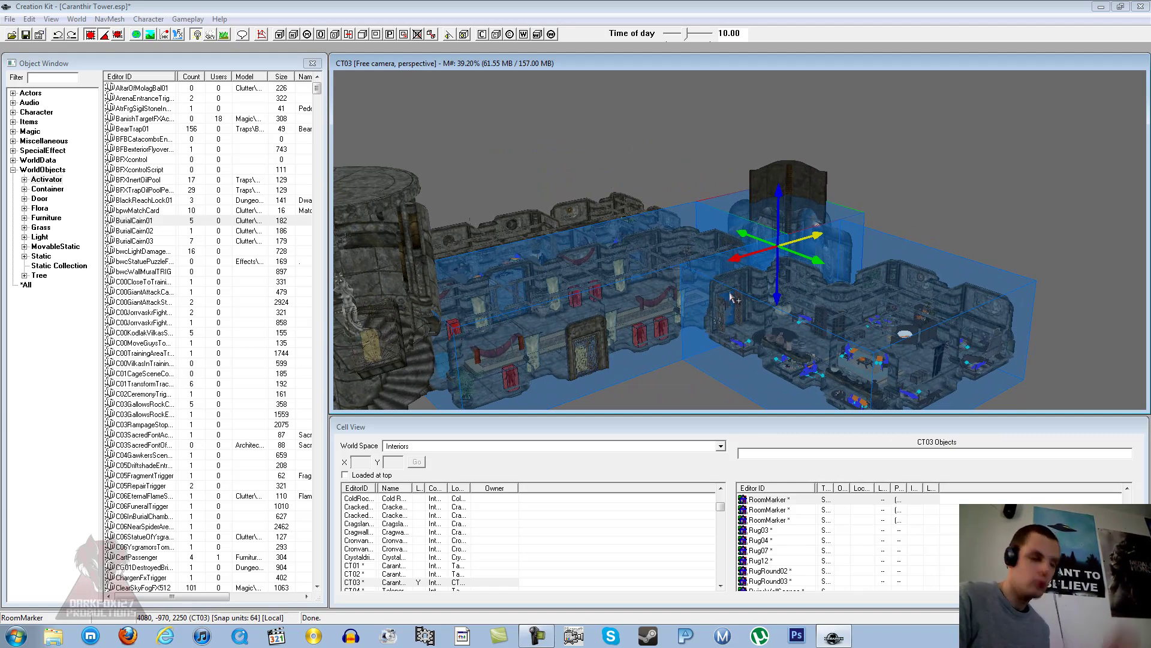
Inspect the sightline through the side room's doorway into the hall, and check how the three room markers divide the interior
shift+middle_drag(723, 313, 694, 293)
click(714, 264)
scroll(705, 295, up, 5)
scroll(696, 309, up, 10)
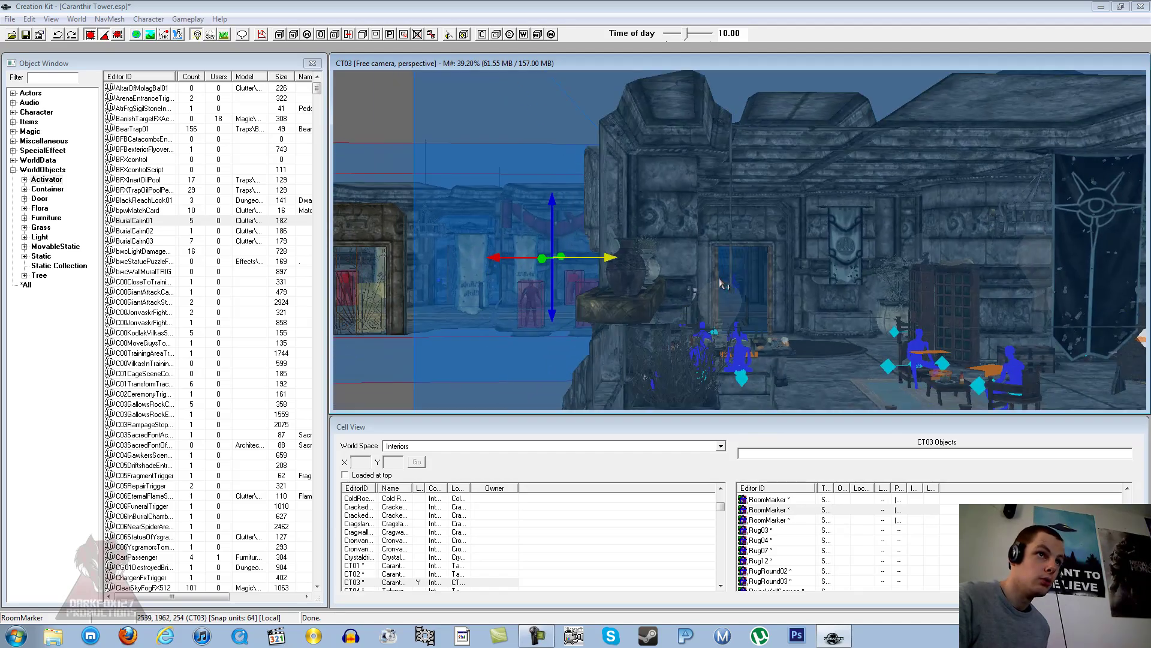
scroll(717, 283, up, 4)
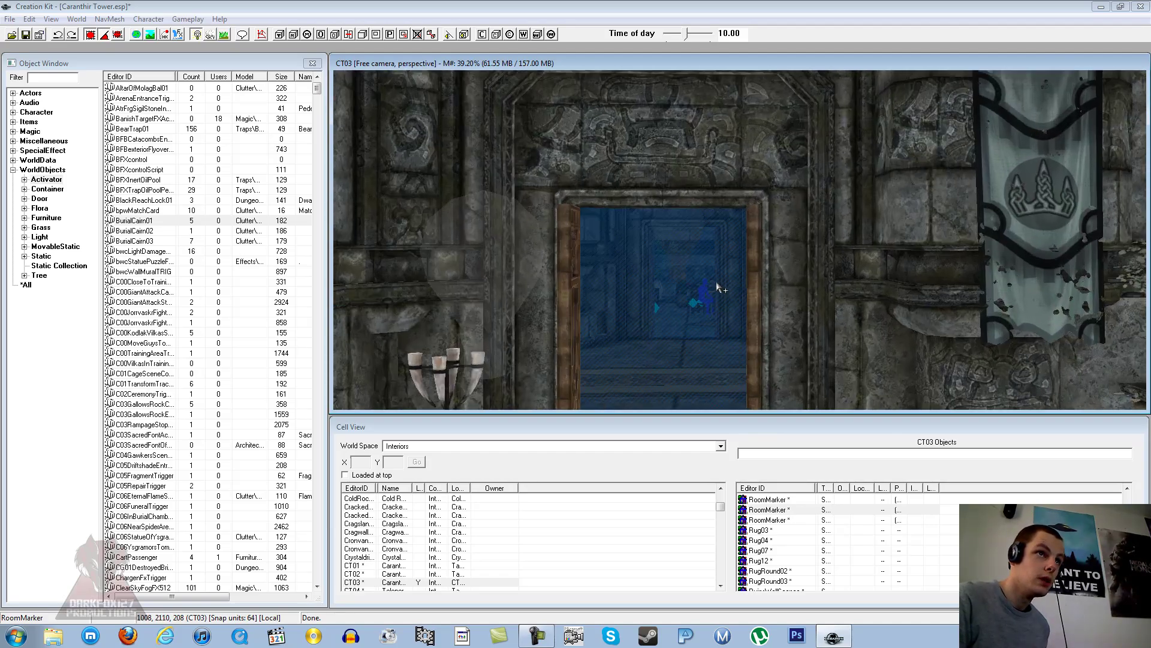
scroll(715, 289, down, 20)
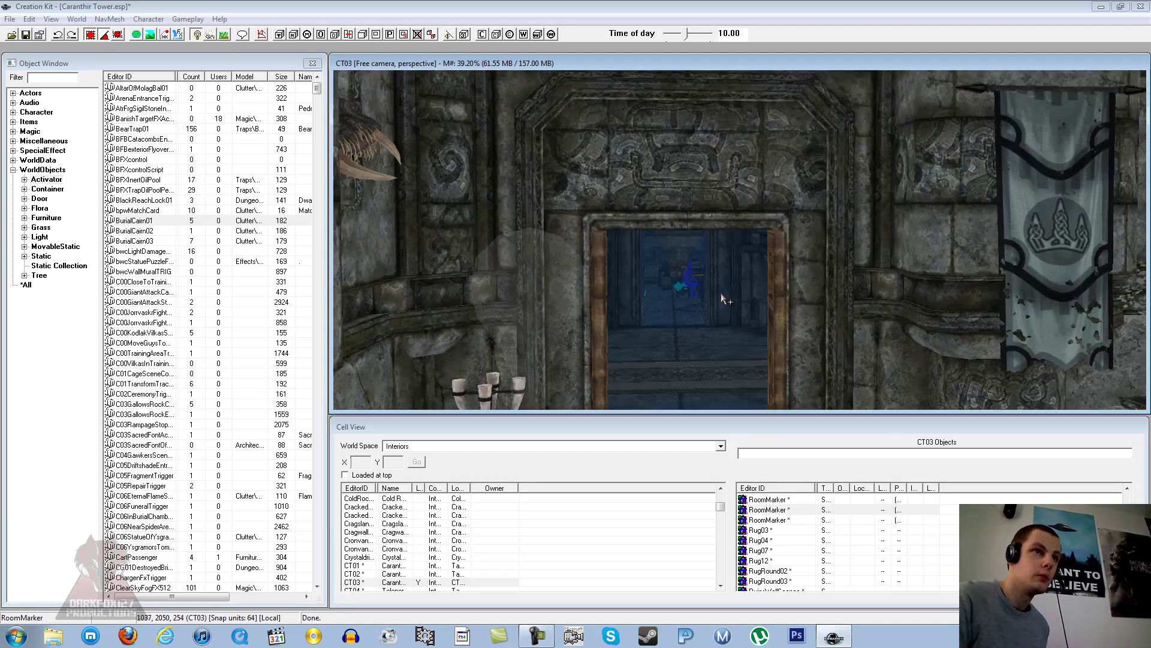
scroll(692, 281, down, 15)
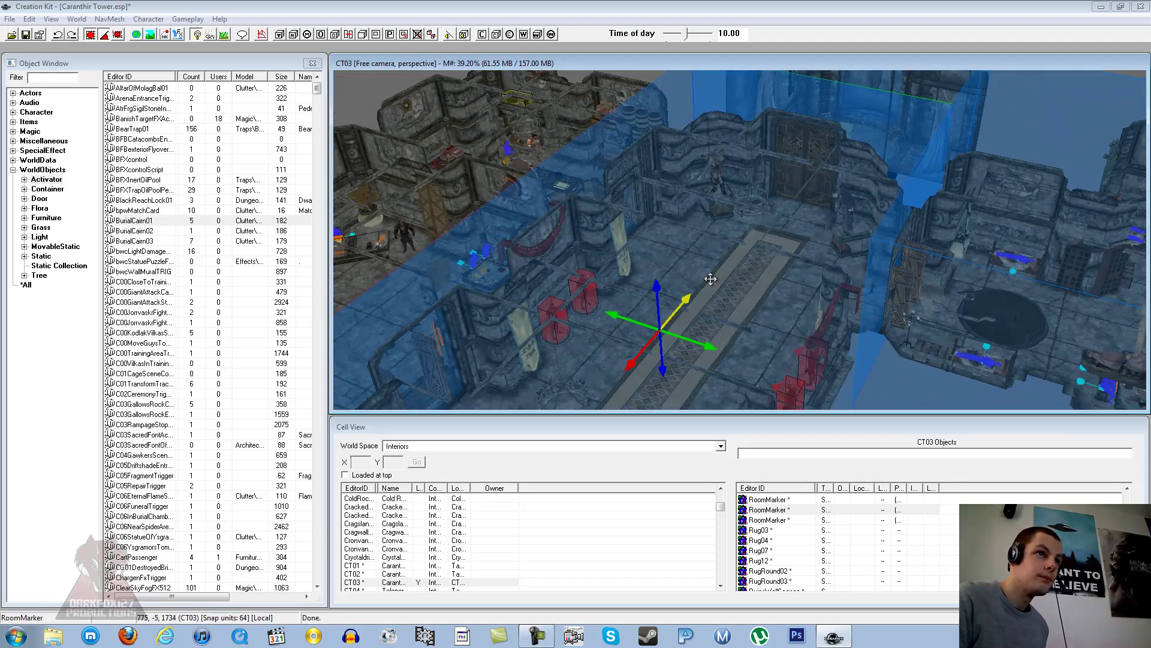
scroll(713, 283, down, 15)
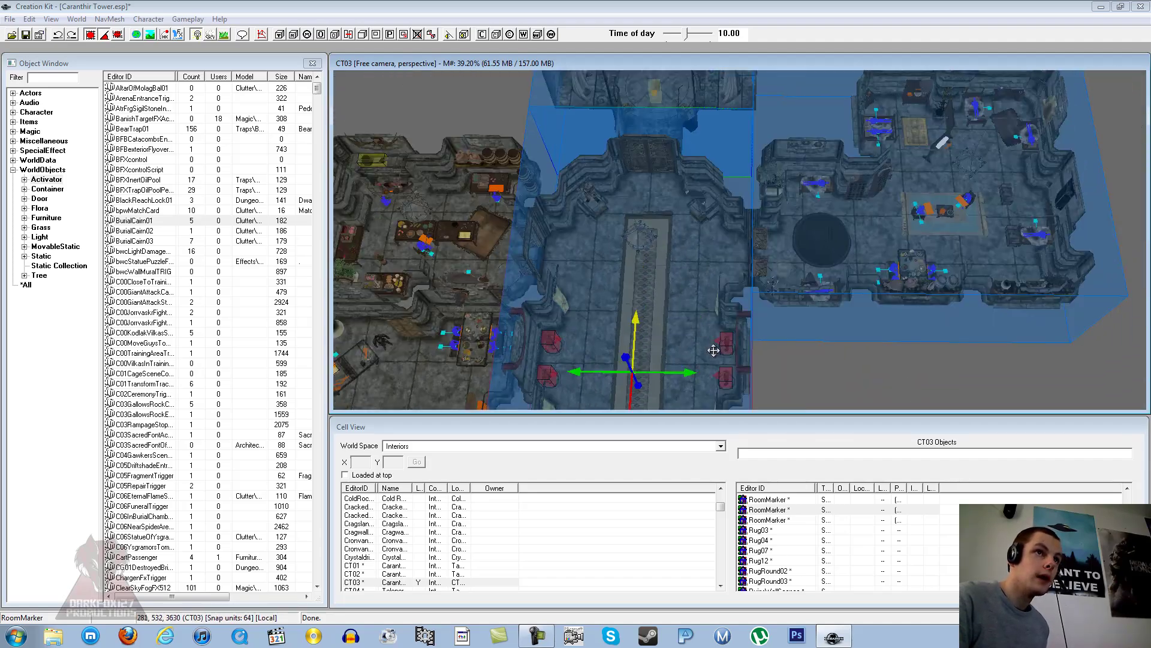
scroll(703, 276, down, 10)
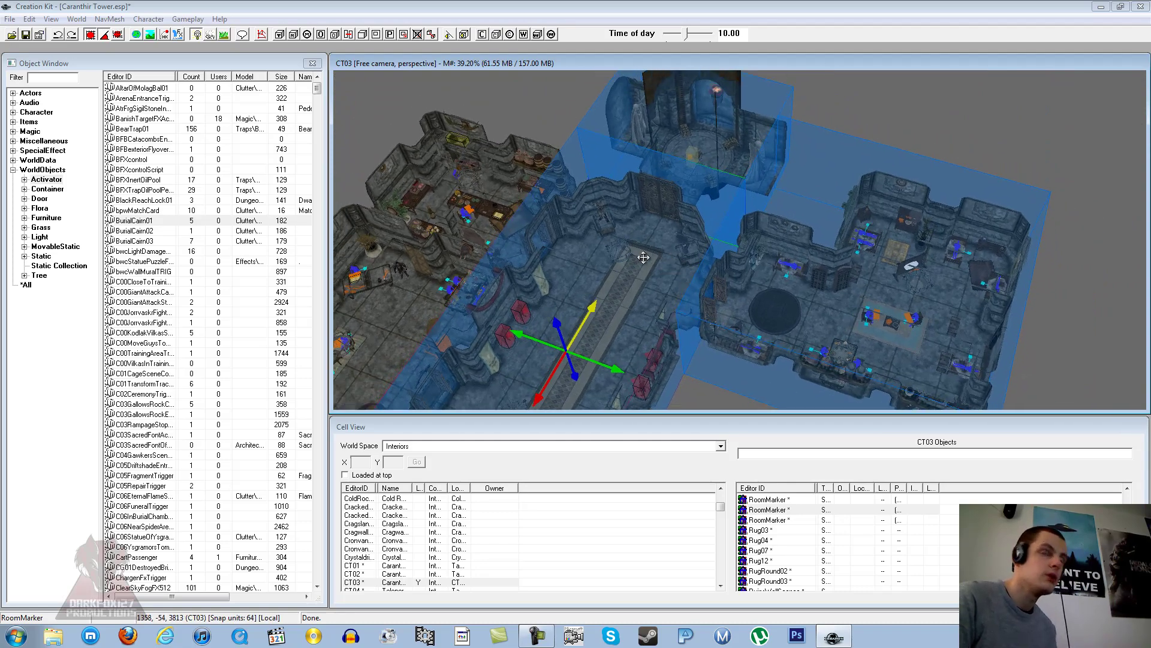
click(797, 280)
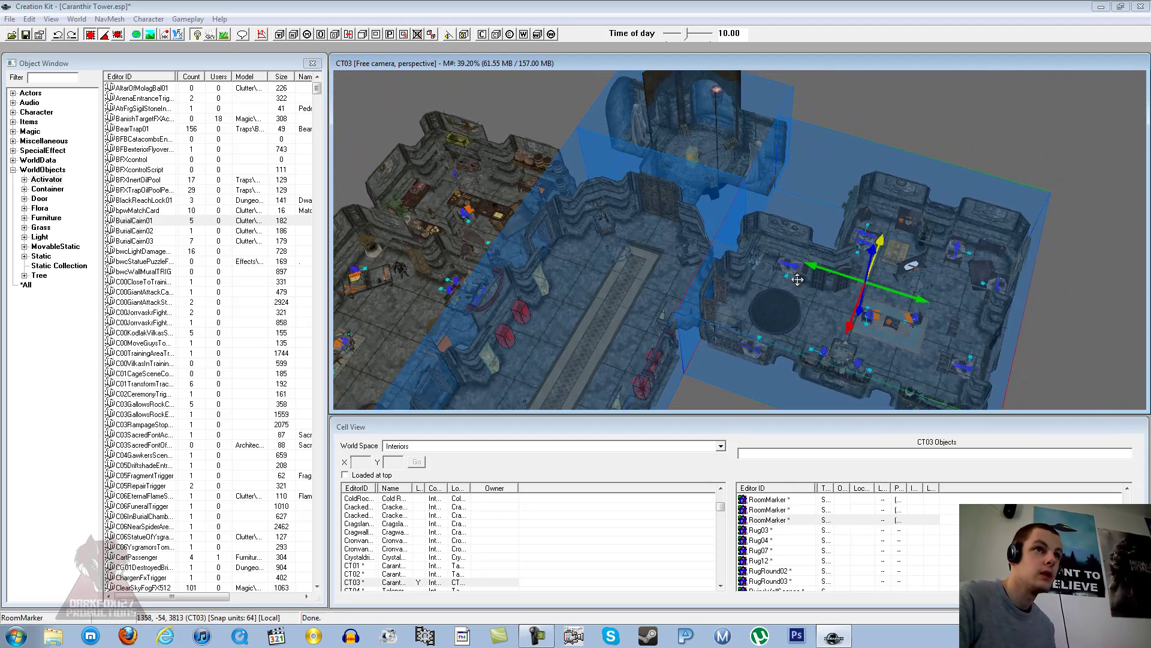
click(704, 117)
middle_drag(608, 225, 619, 178)
scroll(620, 179, down, 1)
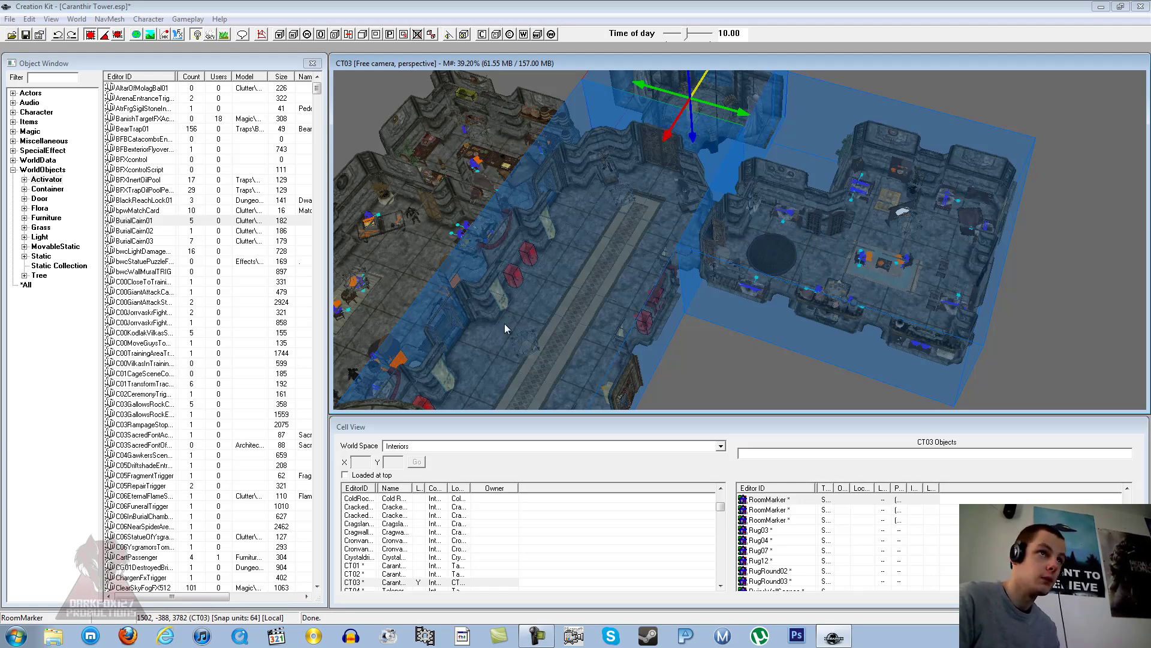
Delete the room markers around the hall, the entry chamber and the side room
click(594, 270)
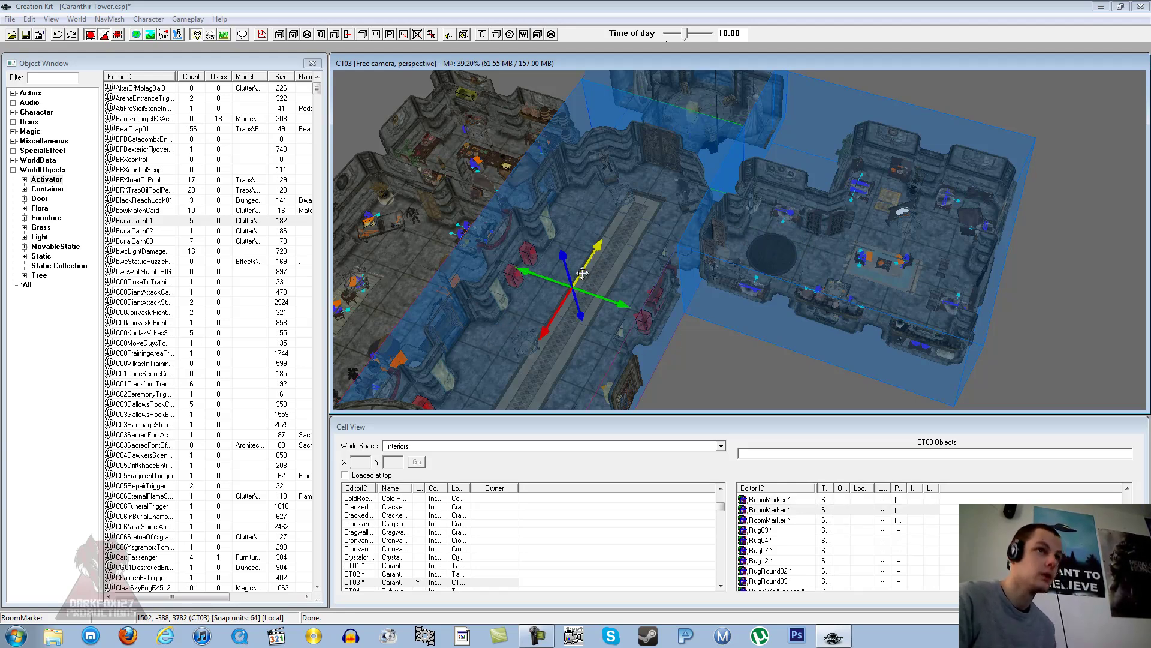
key(Delete)
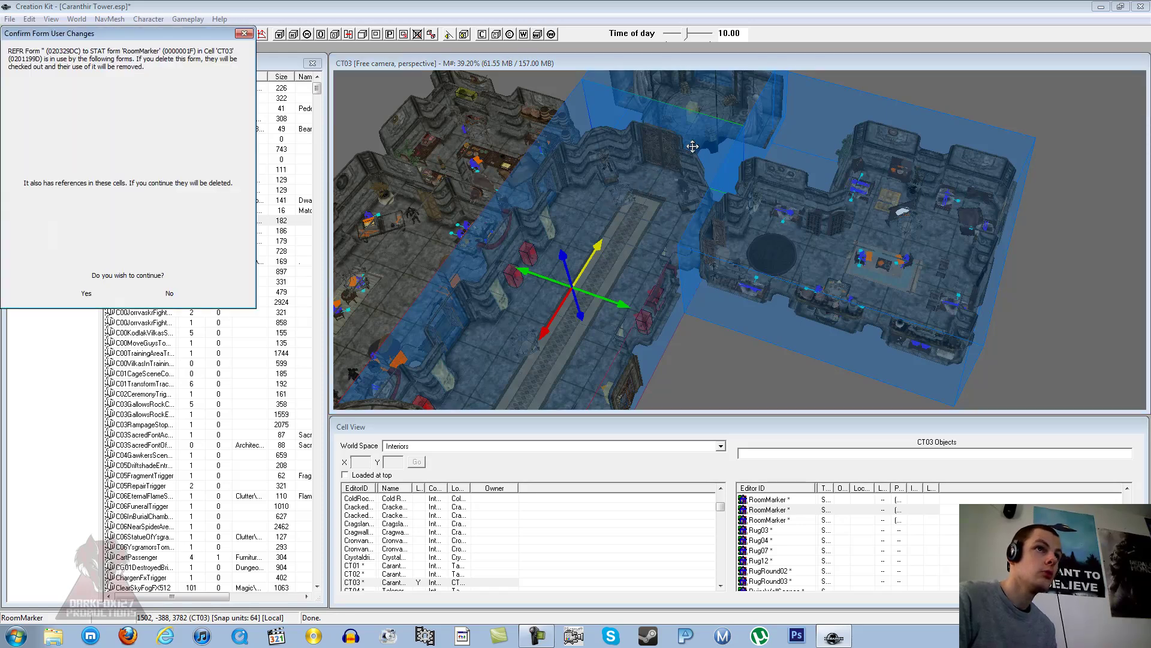
key(Return)
click(712, 95)
key(Delete)
click(797, 170)
key(Delete)
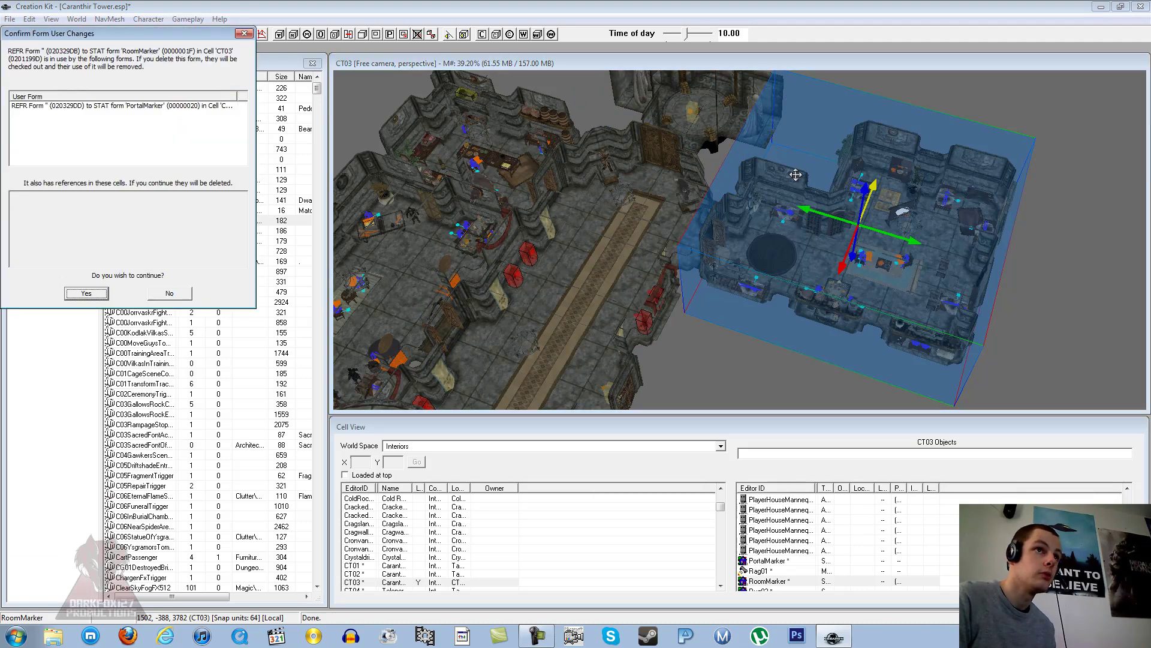
key(Return)
Survey the unmarked hall, its rug and the double door at the far end
middle_drag(599, 205, 638, 218)
scroll(637, 218, down, 2)
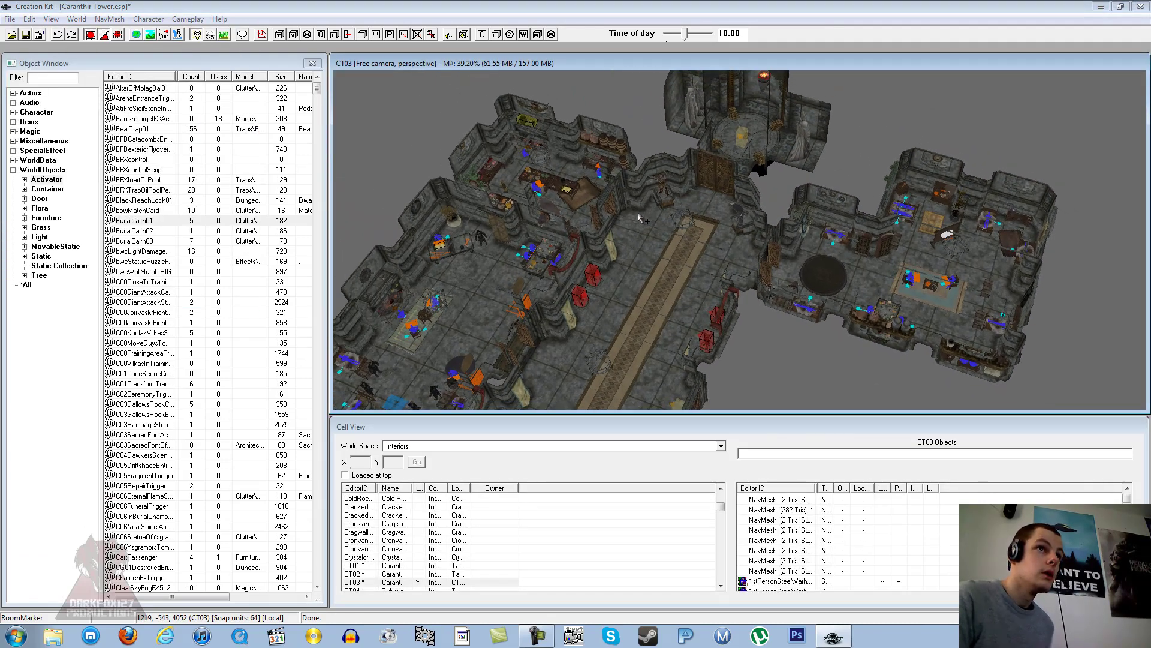
middle_drag(665, 273, 678, 253)
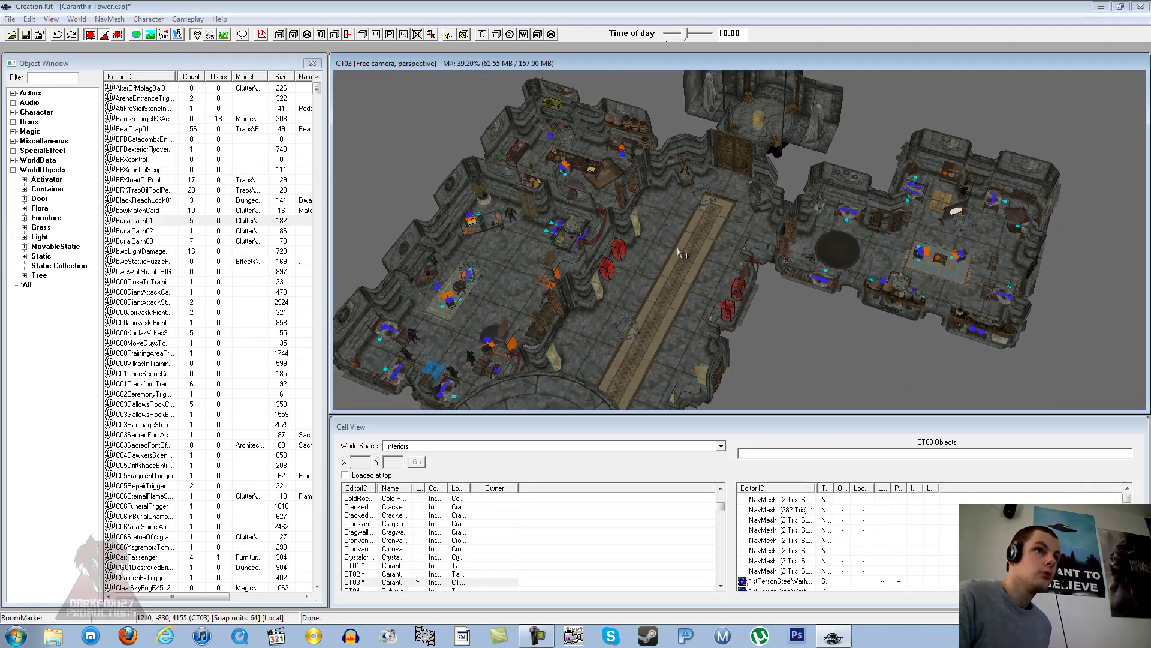
click(682, 250)
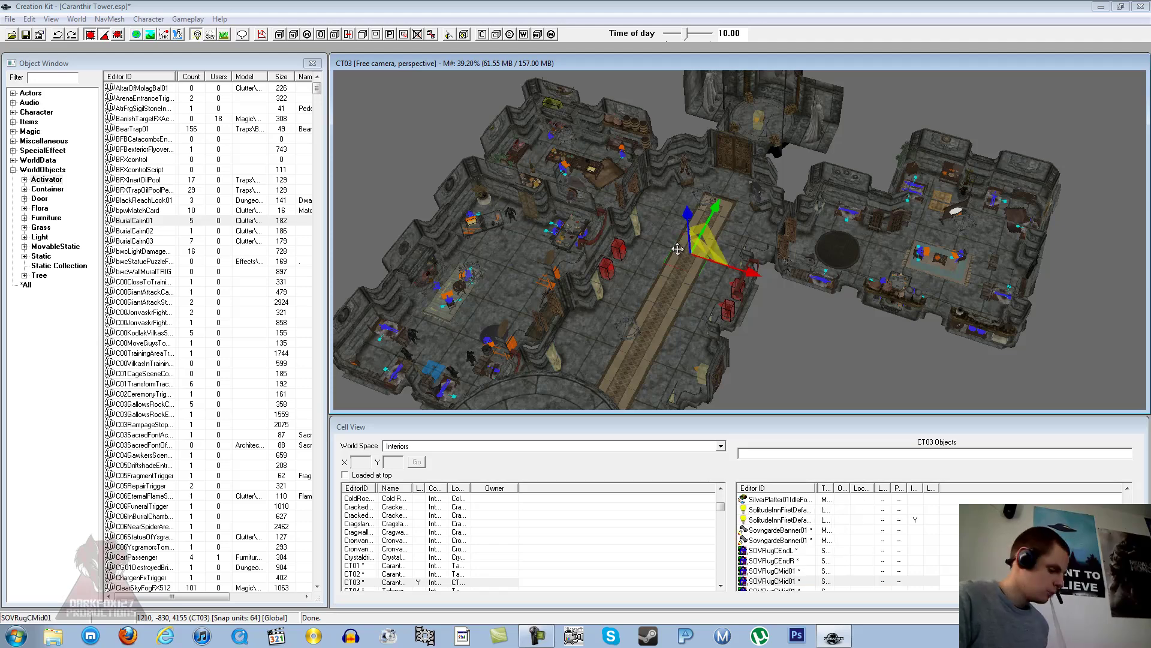
key(e)
shift+middle_drag(678, 249, 754, 238)
scroll(757, 241, up, 6)
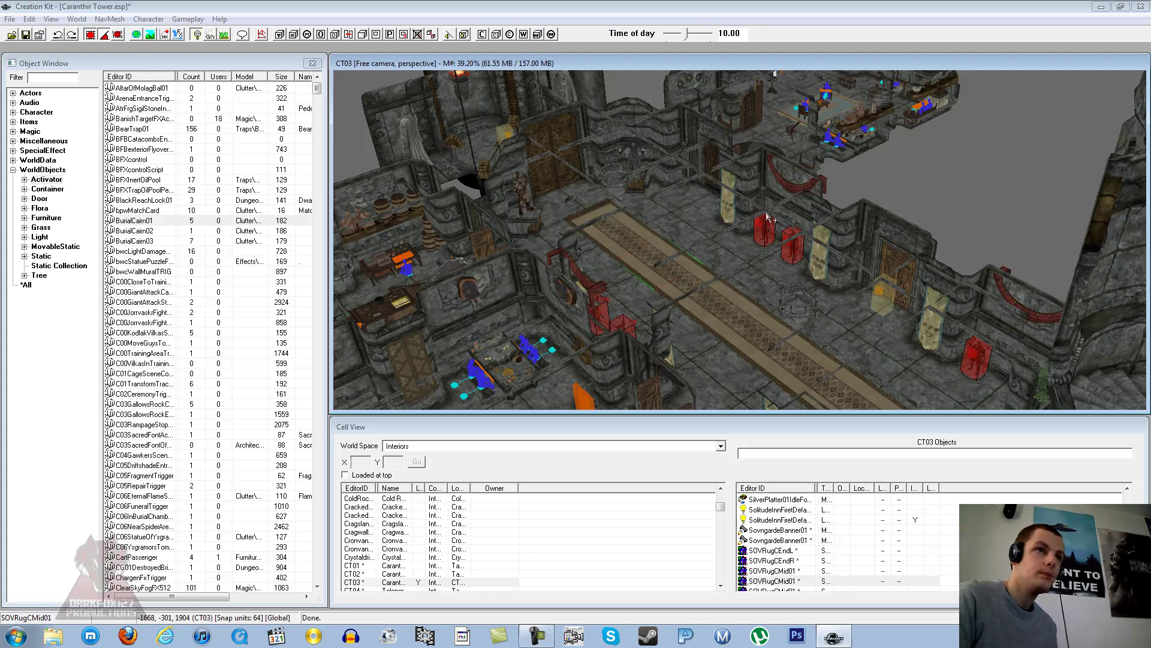
scroll(765, 220, up, 4)
scroll(755, 225, up, 2)
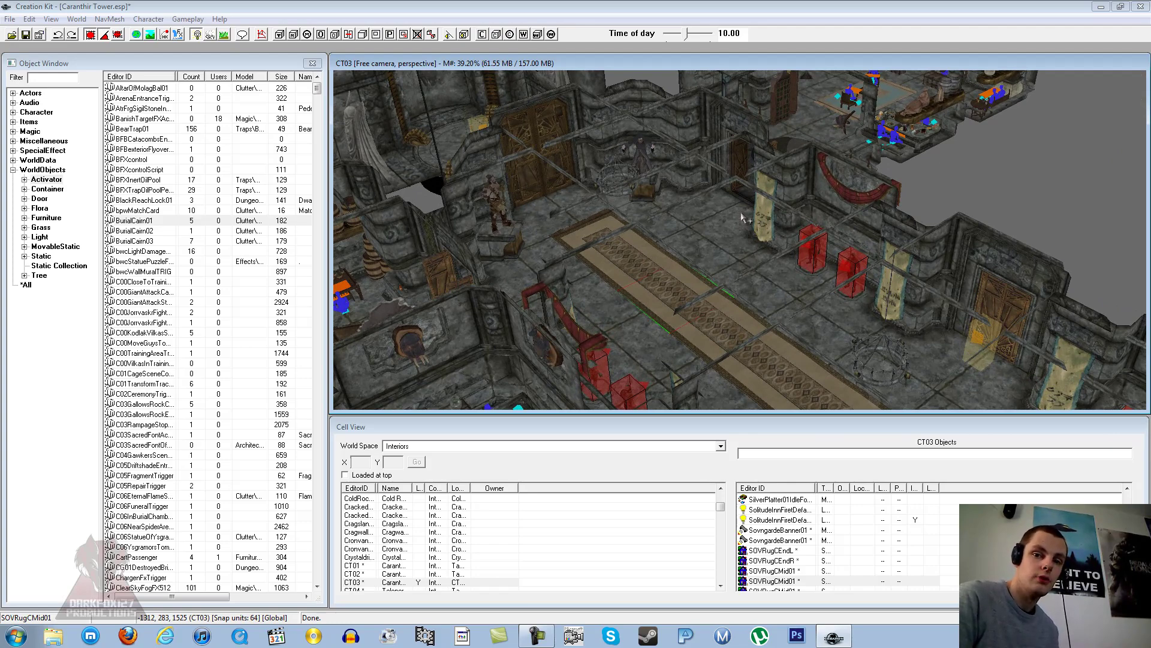
scroll(734, 227, down, 2)
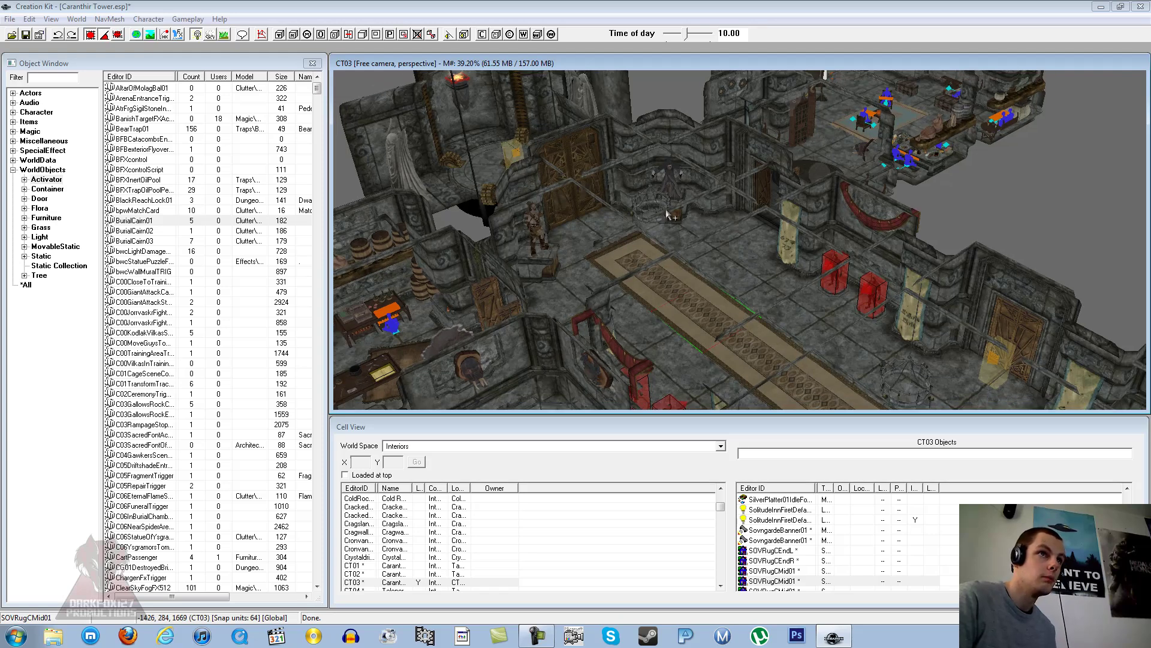
scroll(670, 215, up, 1)
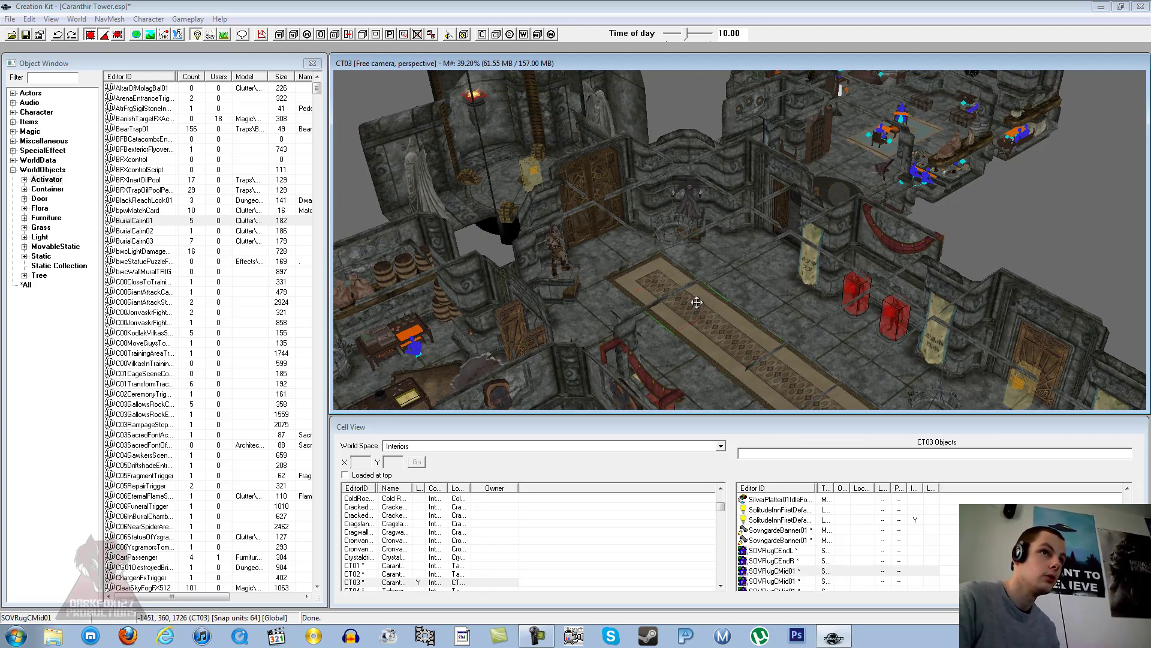
Place a plane marker in the hall at the rug's end, in front of the double door between the two statues
click(767, 303)
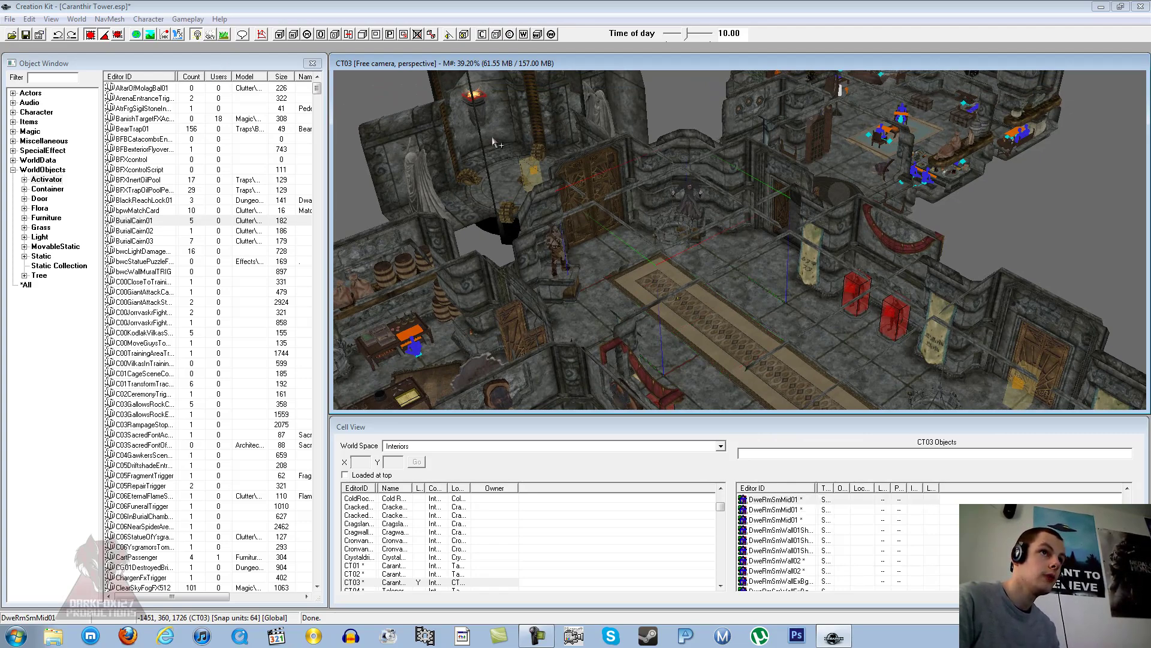
click(668, 271)
middle_drag(663, 253, 671, 248)
scroll(715, 287, up, 3)
scroll(717, 289, up, 3)
shift+middle_drag(717, 288, 739, 248)
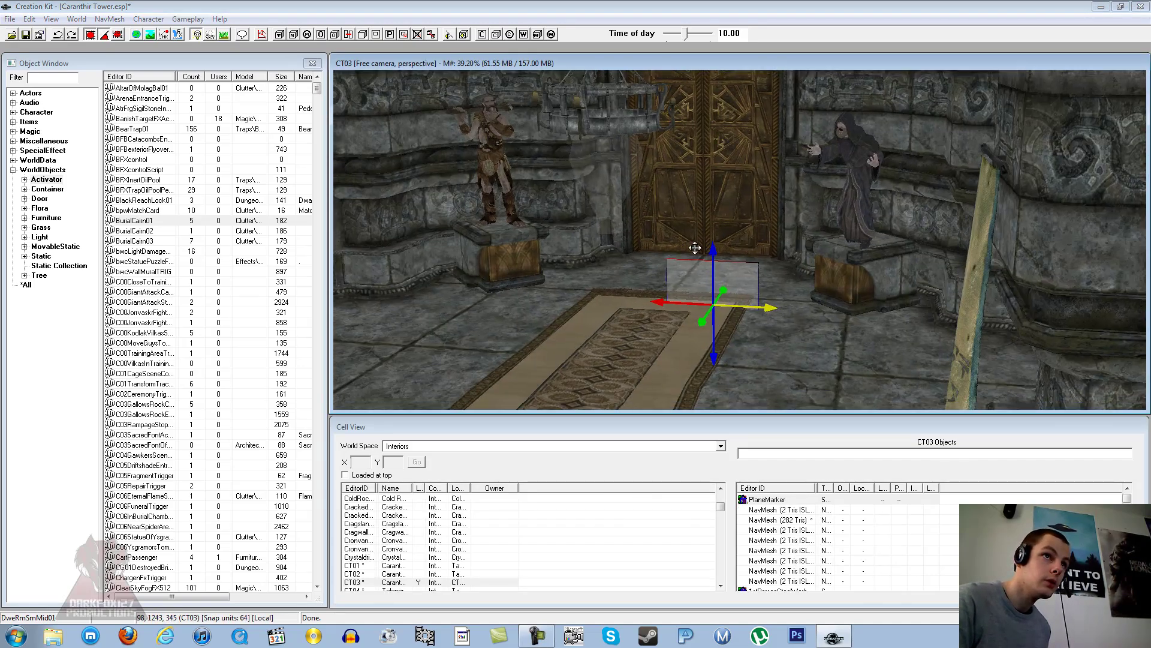
Enlarge the plane marker upward and sideways so it spans the hall in front of the double door and both statues
drag(711, 252, 713, 248)
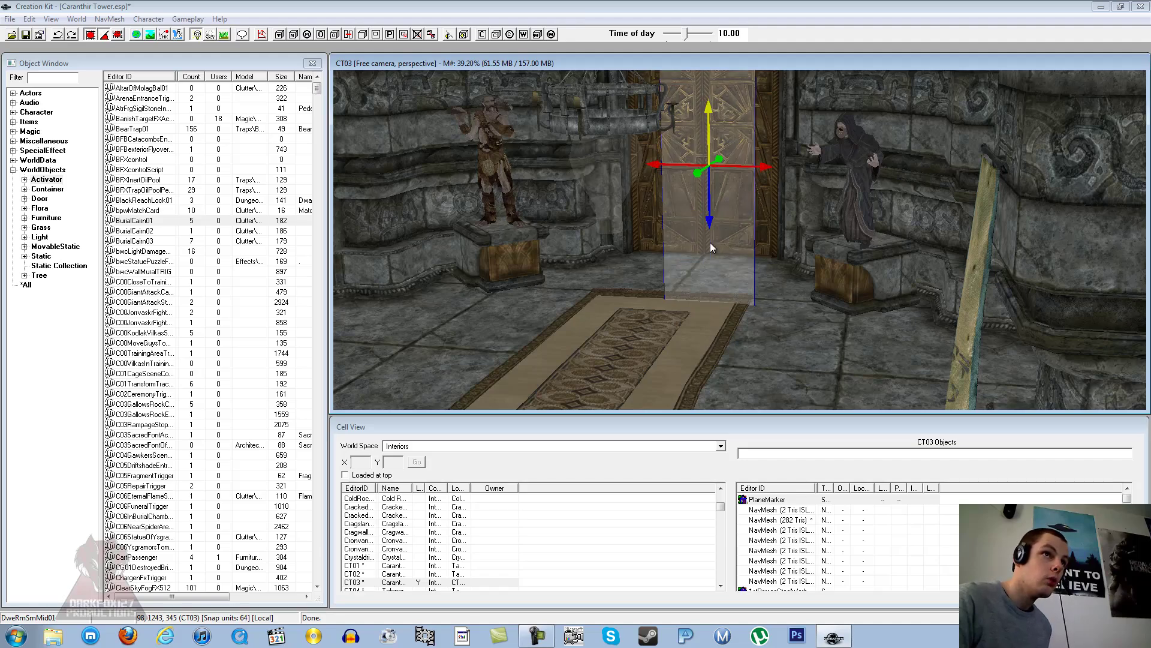
scroll(702, 98, down, 4)
shift+middle_drag(702, 98, 686, 224)
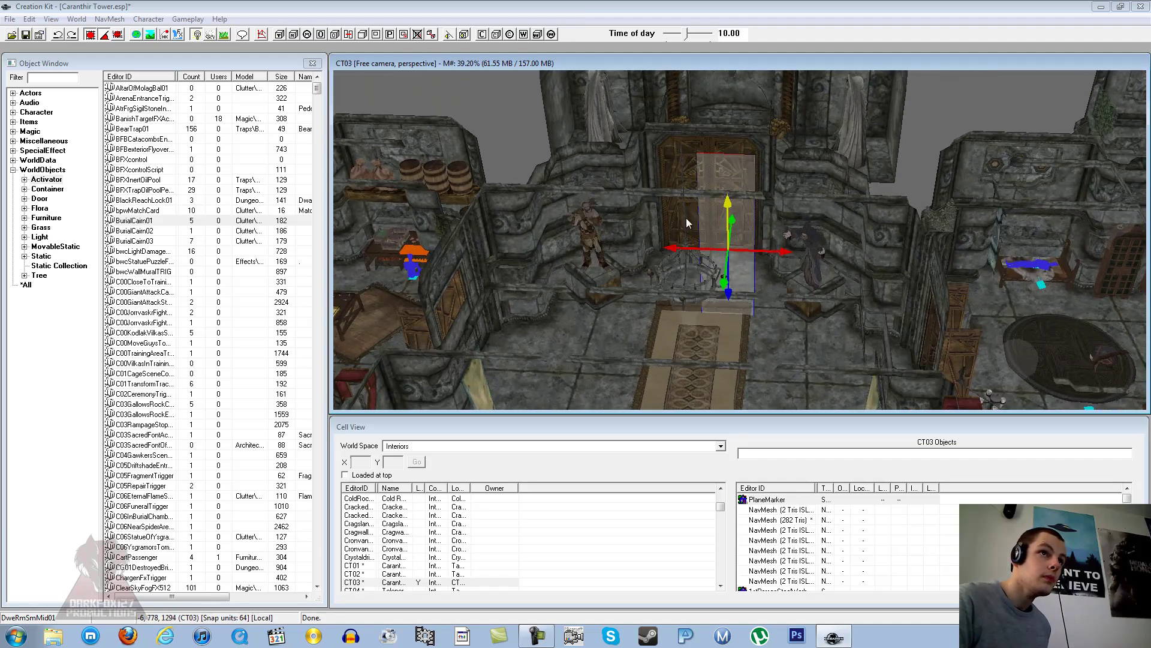
drag(675, 249, 708, 253)
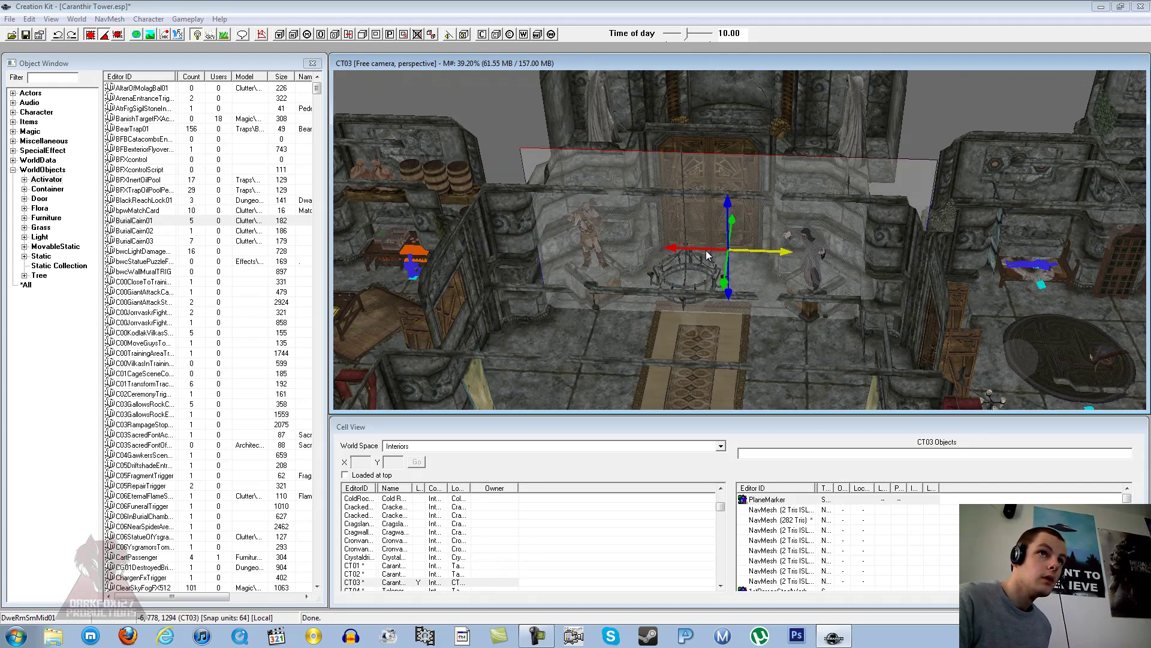
Move the plane marker onto the wall between the hall and the side room, covering the doorway and the adjoining wall section
shift+middle_drag(784, 248, 731, 259)
right_drag(690, 243, 668, 241)
shift+middle_drag(667, 241, 751, 259)
drag(779, 230, 533, 124)
middle_drag(471, 155, 505, 217)
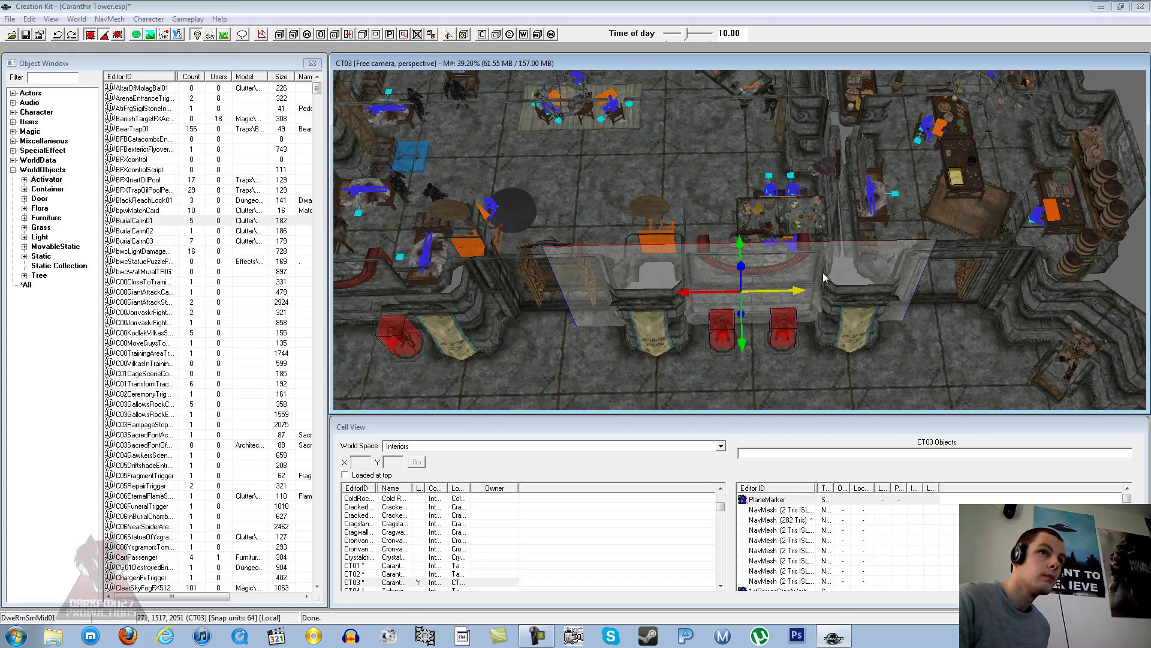
click(824, 278)
click(875, 252)
drag(855, 256, 805, 248)
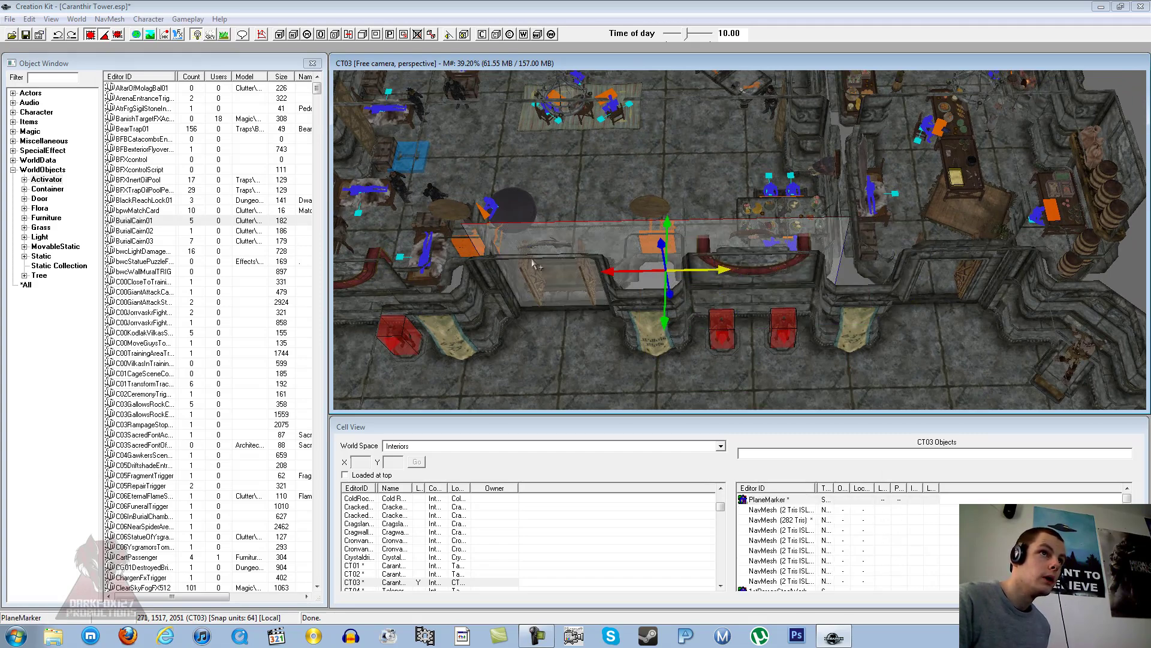
Narrow the plane marker so it covers only the solid wall section beside the side room's doorway
drag(607, 271, 610, 271)
shift+middle_drag(663, 262, 748, 259)
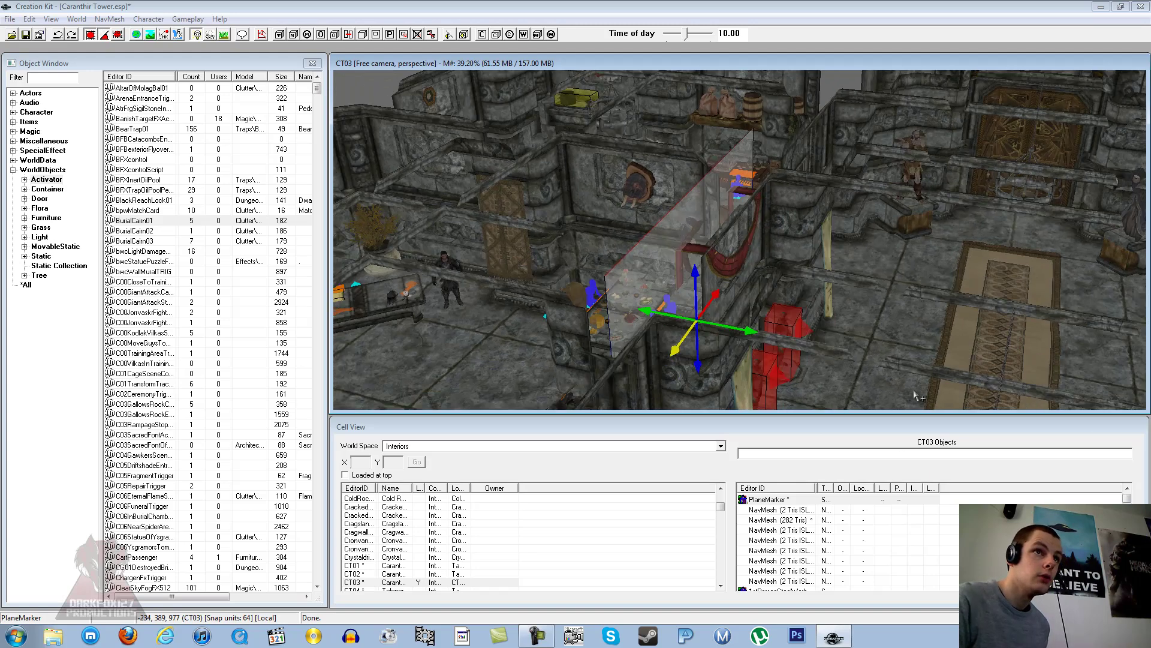
middle_drag(914, 391, 850, 328)
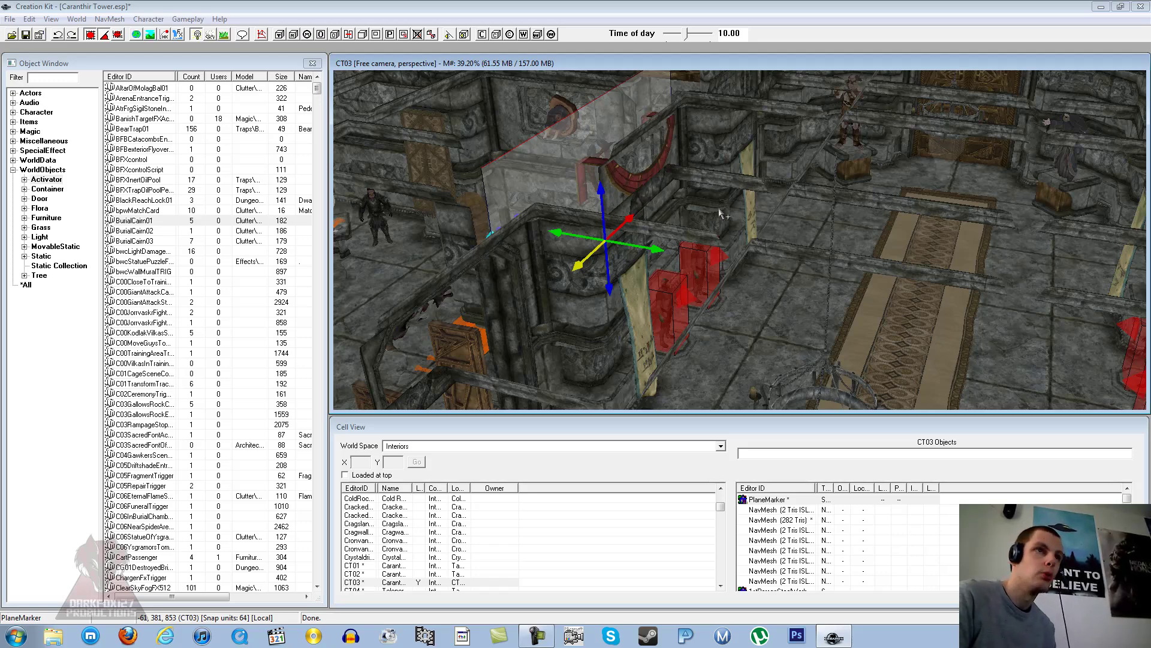
scroll(695, 206, up, 6)
scroll(695, 207, down, 8)
shift+middle_drag(695, 207, 726, 243)
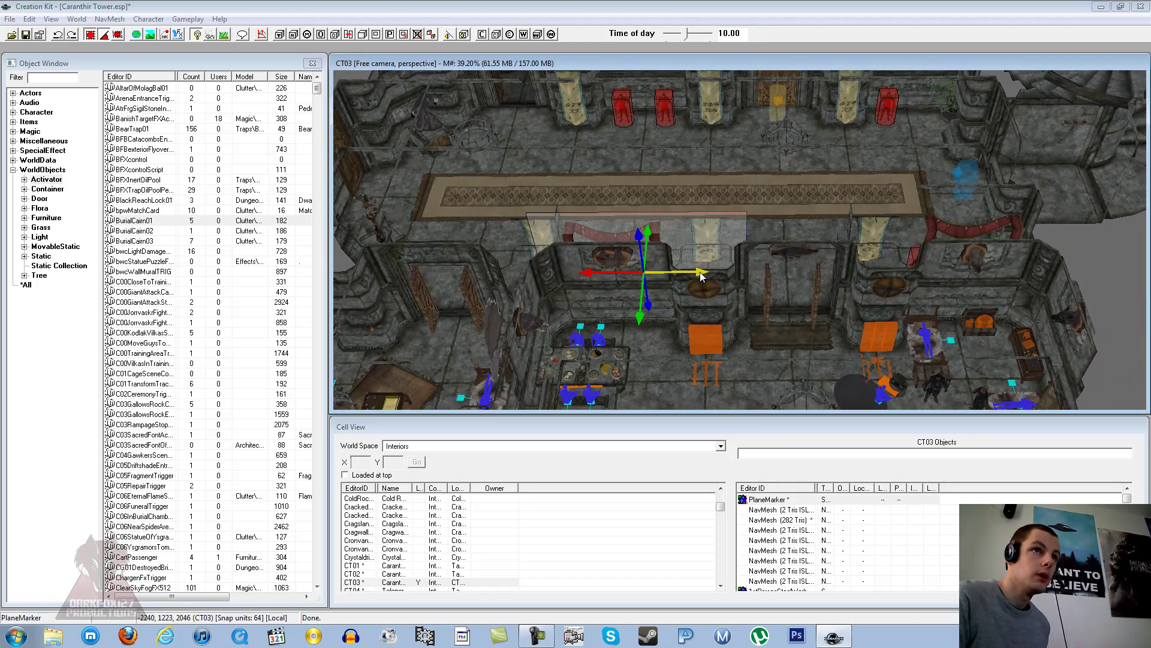
Widen the plane marker across the side room's open doorway, and narrow it back to the solid wall beside it
drag(701, 272, 703, 272)
shift+middle_drag(805, 245, 724, 291)
scroll(664, 307, up, 6)
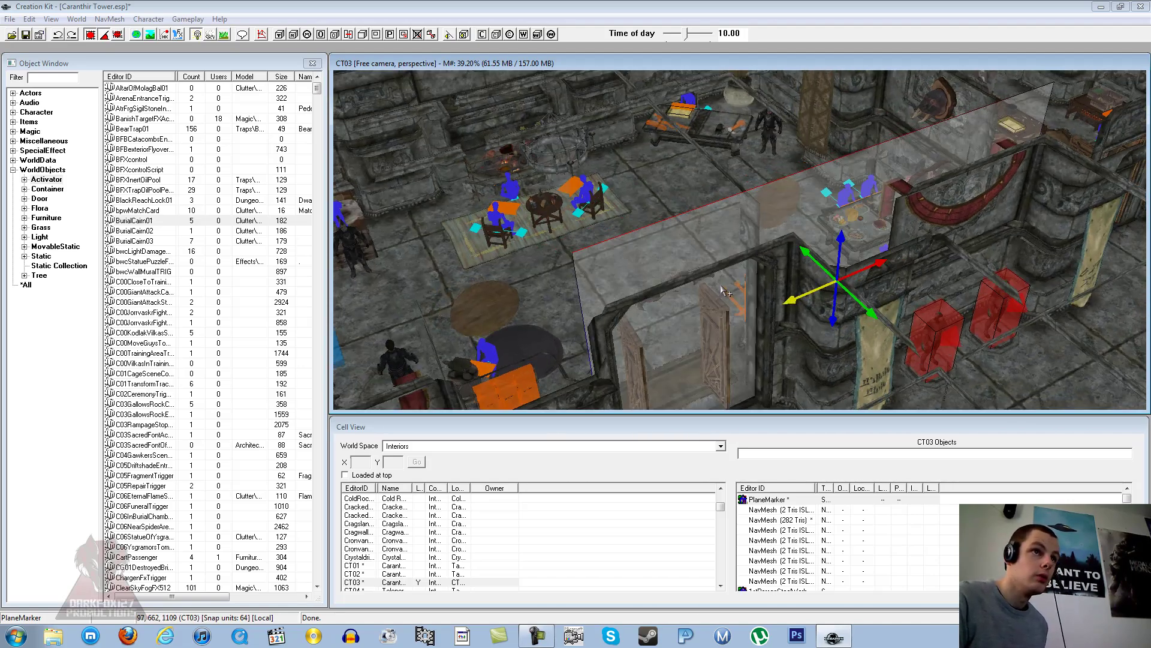
scroll(646, 180, down, 5)
shift+middle_drag(634, 166, 653, 189)
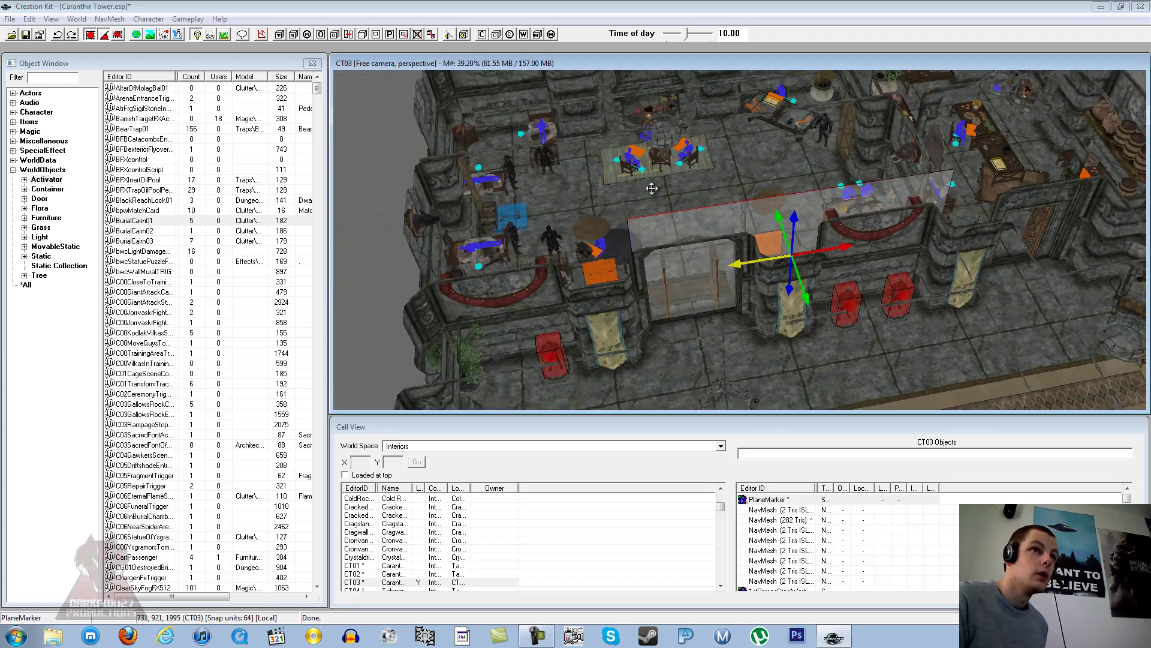
drag(732, 257, 736, 258)
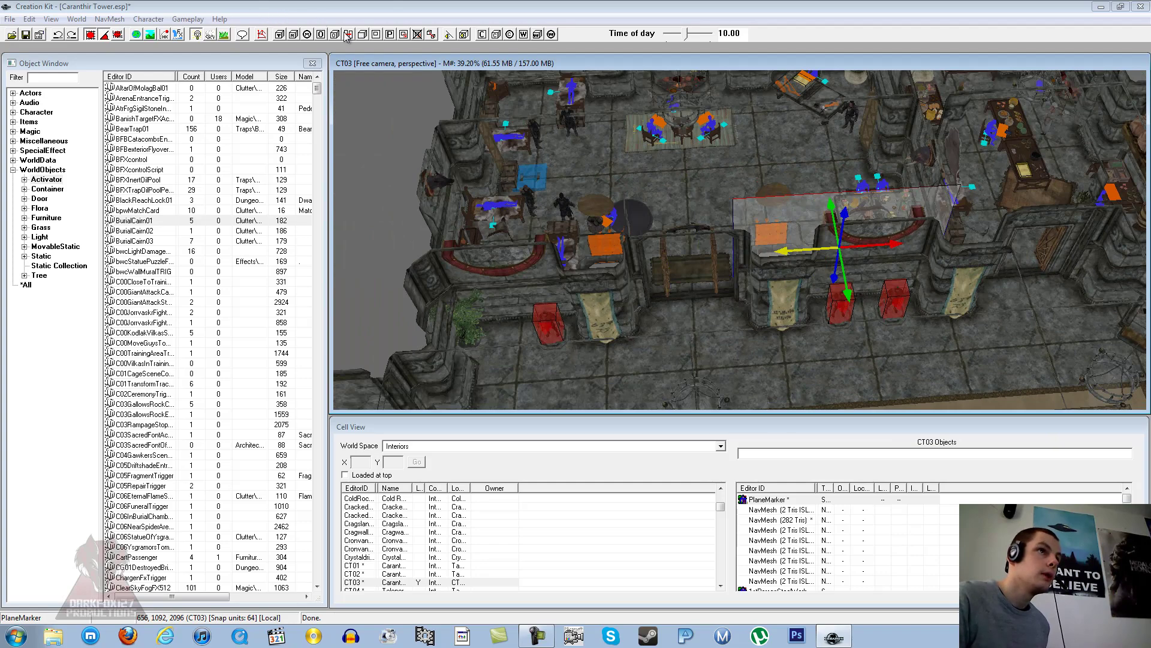
middle_drag(634, 165, 610, 163)
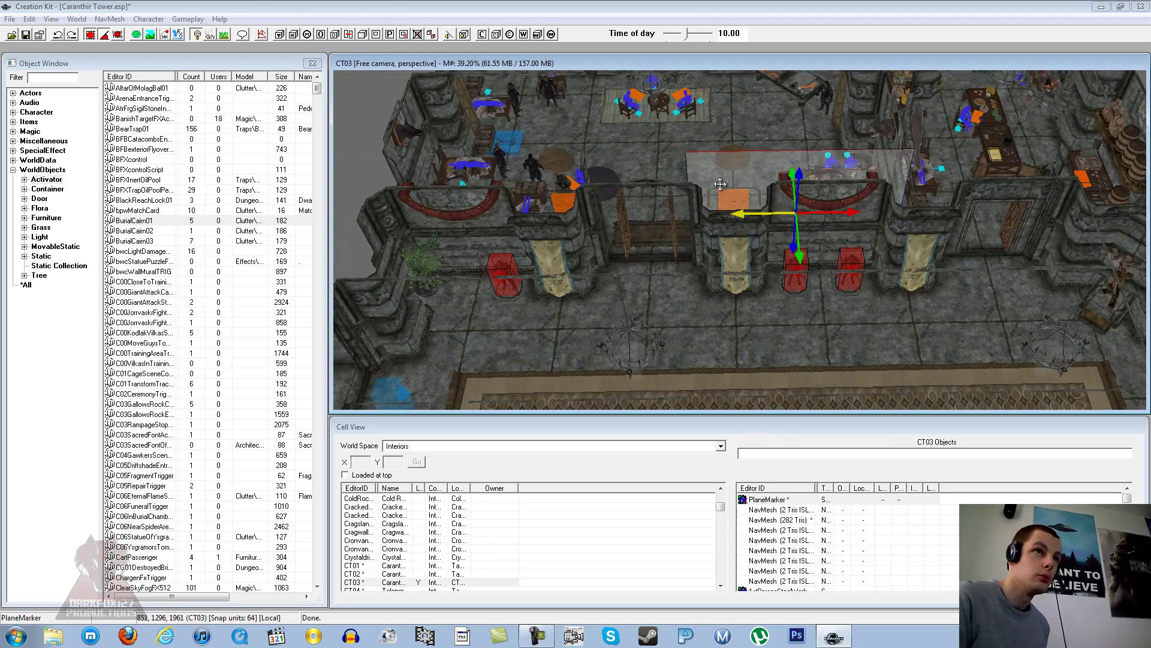
Delete the plane marker from the wall between the hall and the side room
key(Delete)
scroll(662, 218, down, 8)
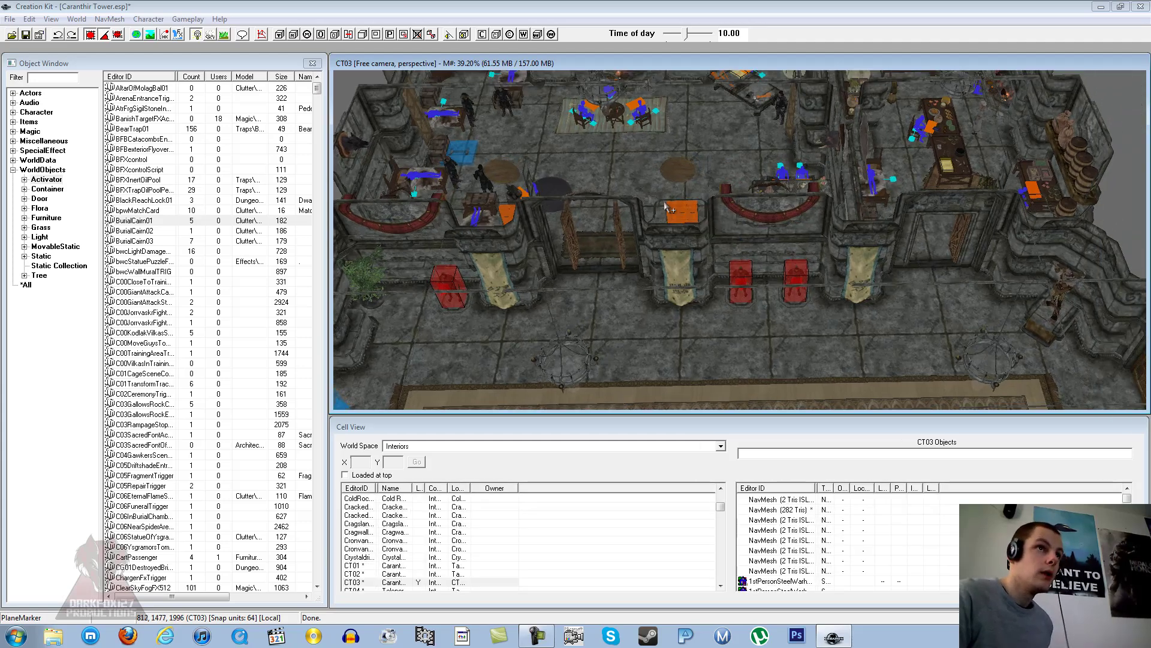
shift+middle_drag(660, 214, 658, 203)
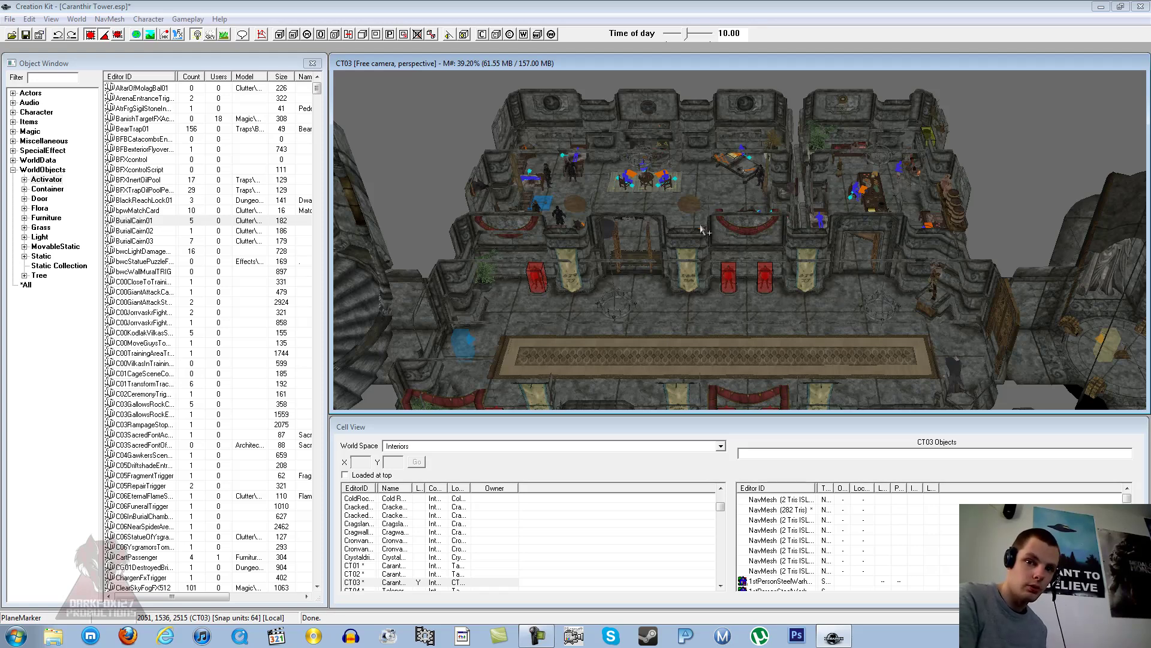
Survey the hall, the rooms on both sides and the round tower chamber to examine how walls and doorways separate them
scroll(705, 264, down, 1)
mouse_move(705, 263)
middle_down()
mouse_move(714, 210)
mouse_move(700, 269)
mouse_move(700, 260)
middle_up()
scroll(693, 217, down, 2)
click(701, 279)
scroll(654, 259, up, 8)
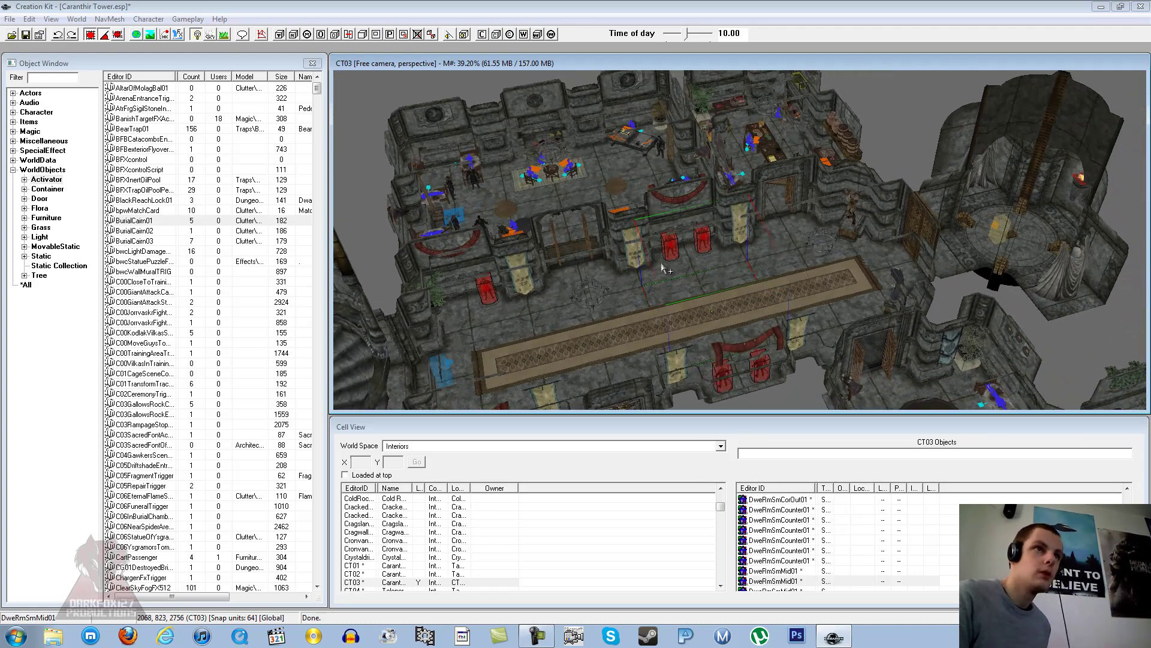
scroll(678, 271, up, 3)
mouse_move(678, 271)
shift+middle_down()
mouse_move(725, 257)
mouse_move(660, 266)
shift+middle_up()
scroll(707, 268, down, 2)
scroll(683, 267, down, 3)
click(610, 248)
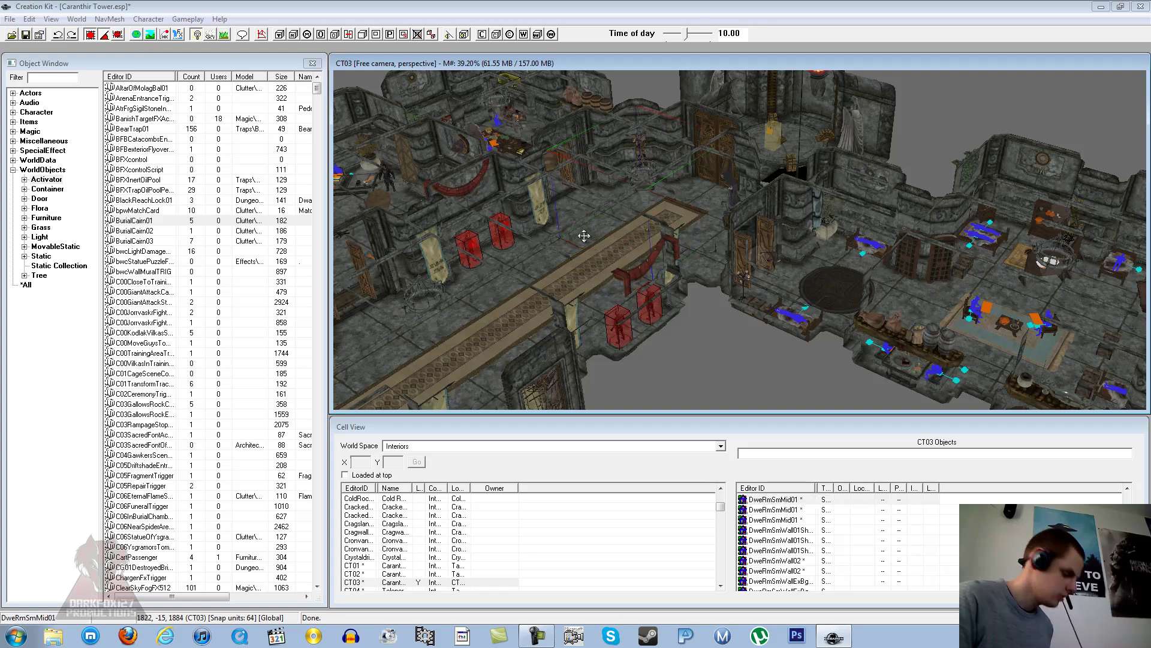
key(e)
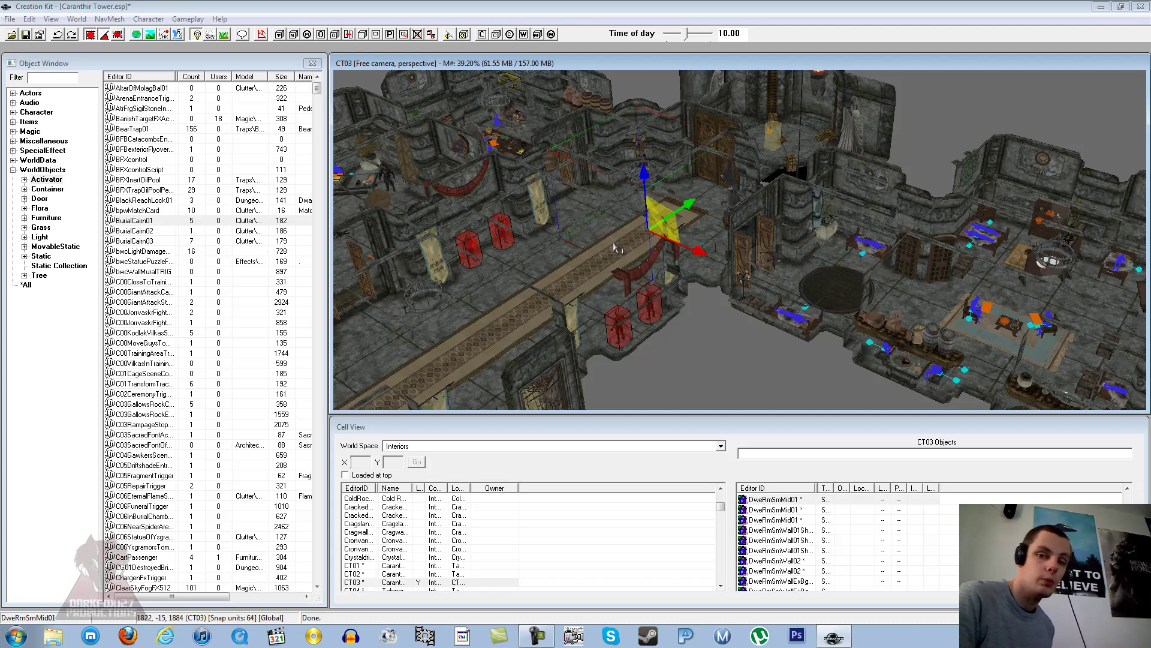
key(e)
middle_drag(792, 223, 690, 235)
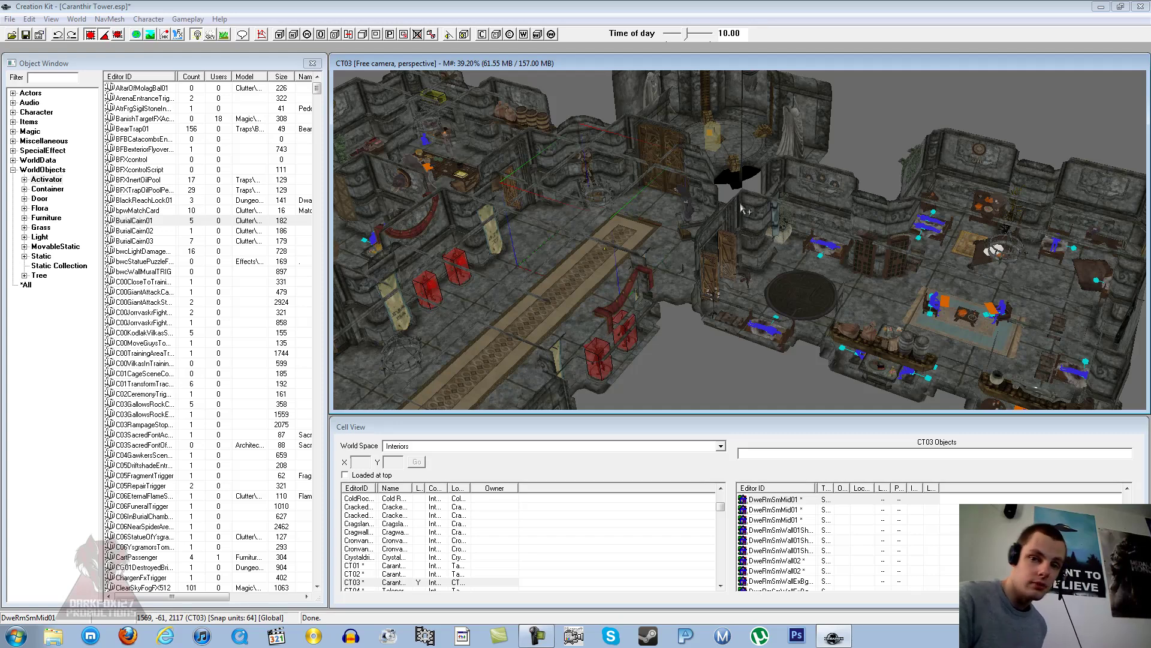